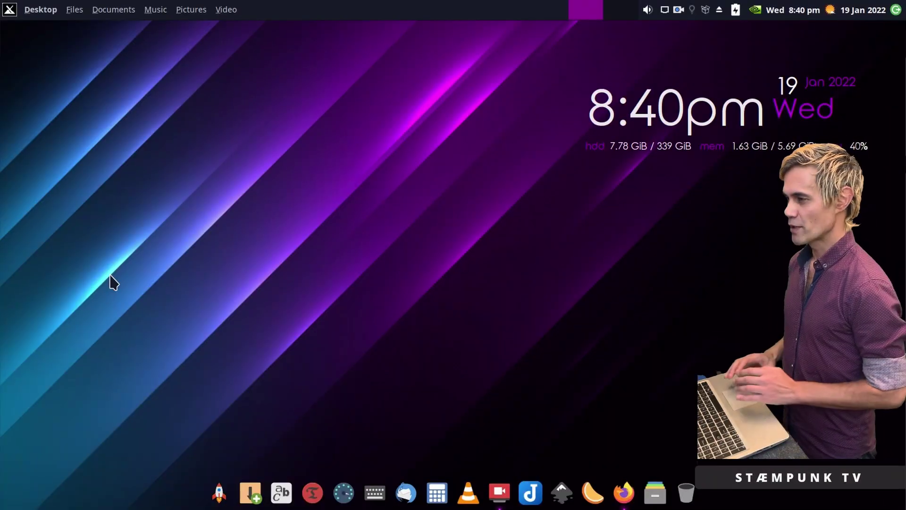
# - Launch Firefox and search the web for ulauncher
pyautogui.click(625, 496)
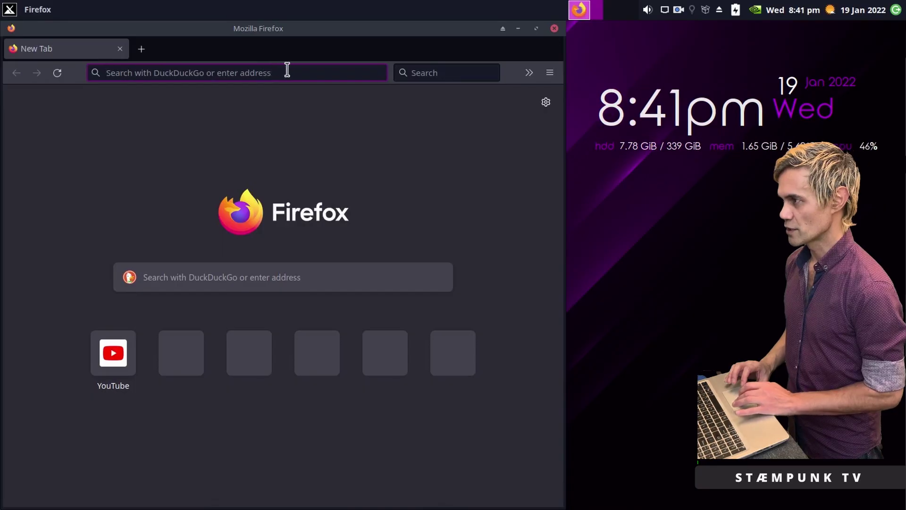
pyautogui.write('ul')
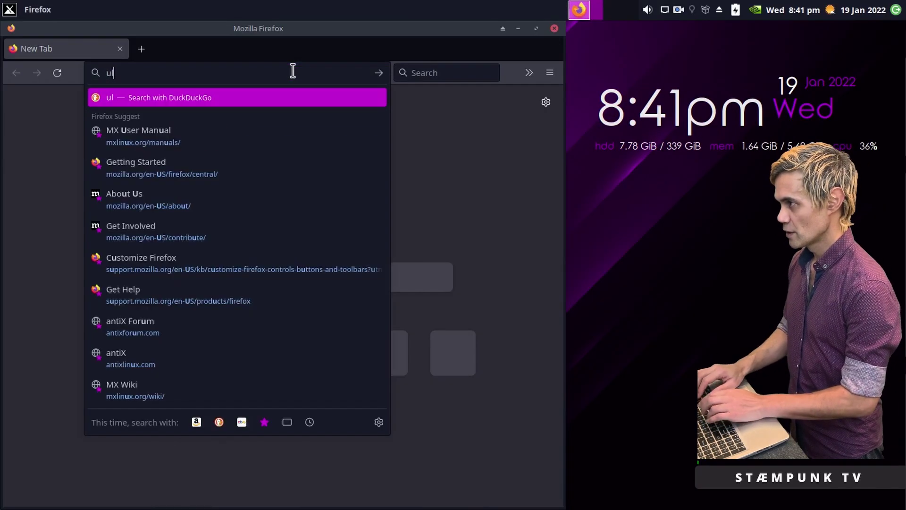
pyautogui.write('auncher')
pyautogui.press('Return')
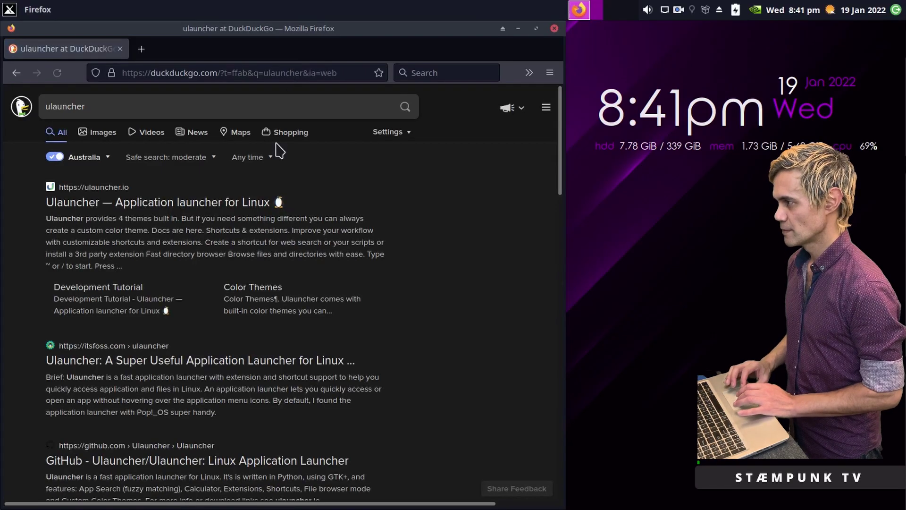
# - Open ulauncher.io and jump to its Download section for Ubuntu (Debian)
pyautogui.click(162, 204)
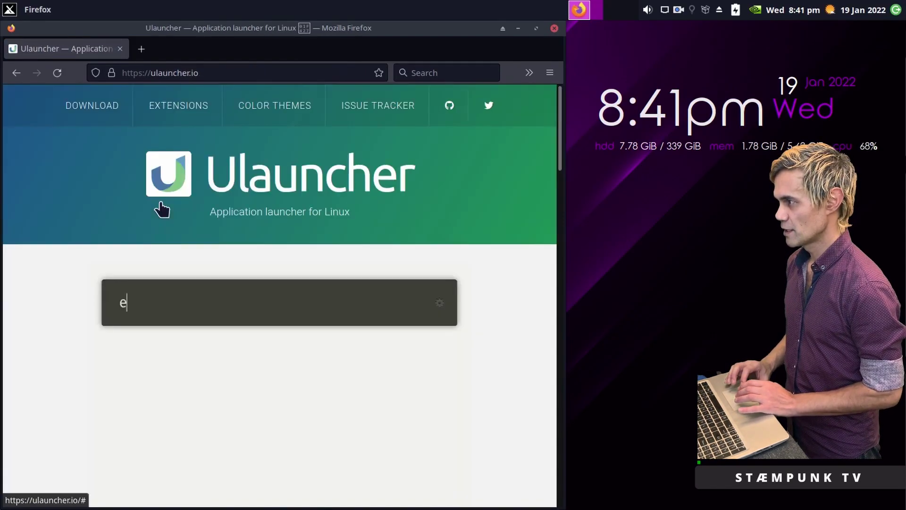
pyautogui.click(87, 106)
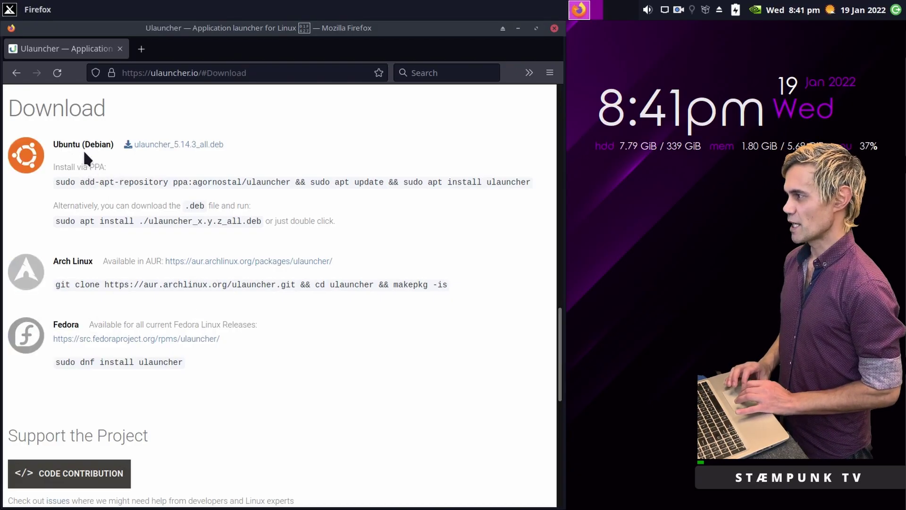
pyautogui.doubleClick(100, 144)
pyautogui.click(168, 162)
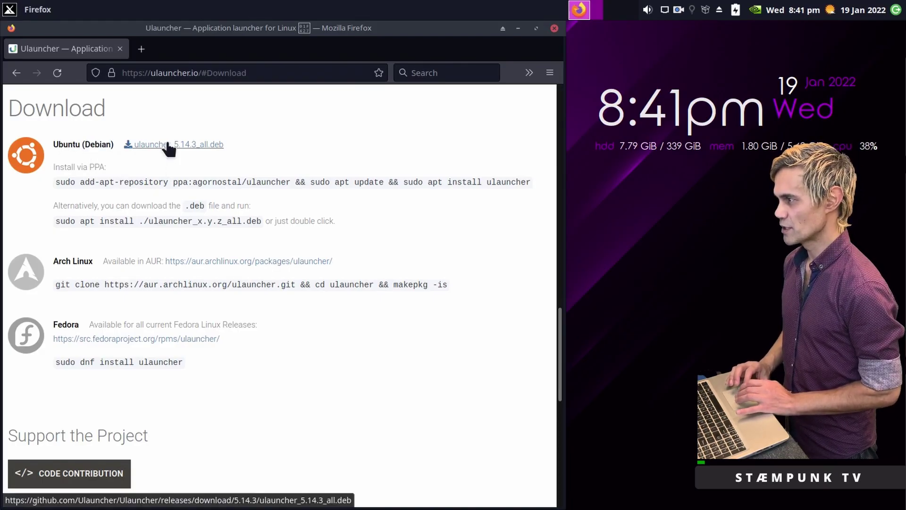
# - Save ulauncher_5.14.3_all.deb, choosing the home folder's App Installers as the destination
pyautogui.click(168, 148)
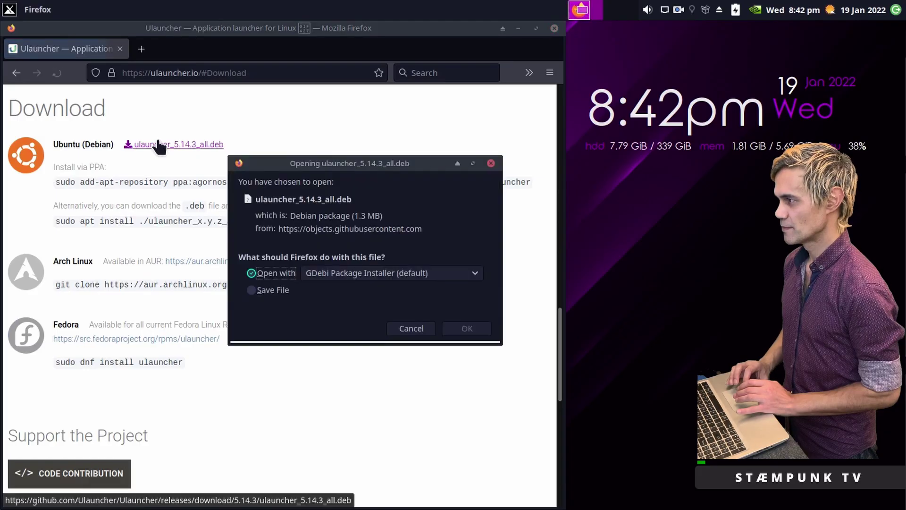
pyautogui.click(254, 293)
pyautogui.click(466, 327)
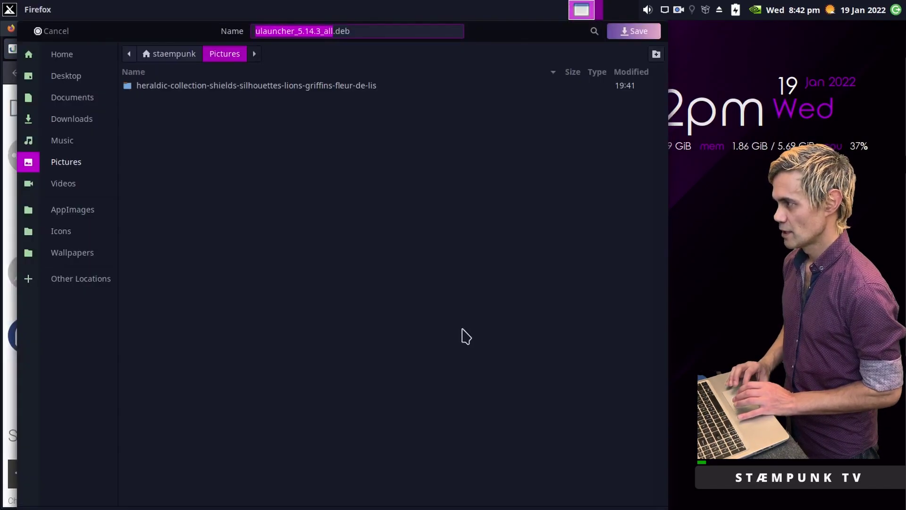
pyautogui.click(76, 122)
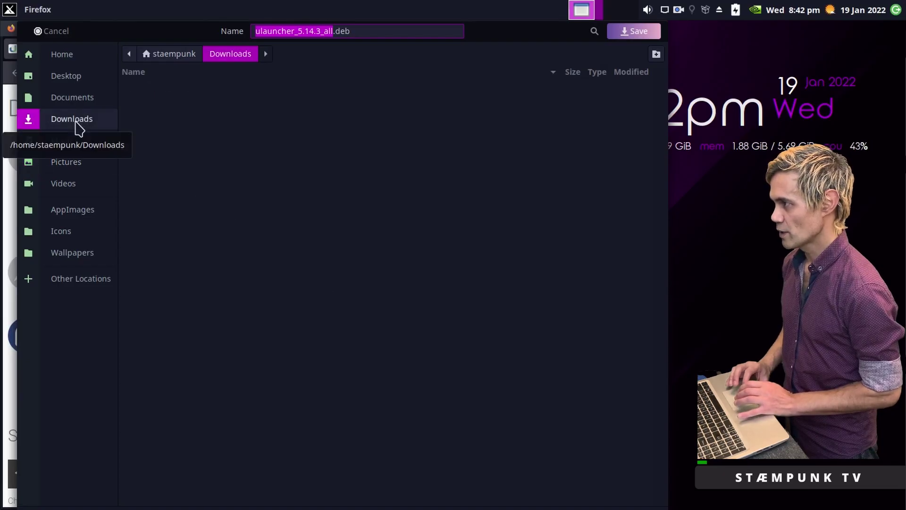
pyautogui.click(62, 56)
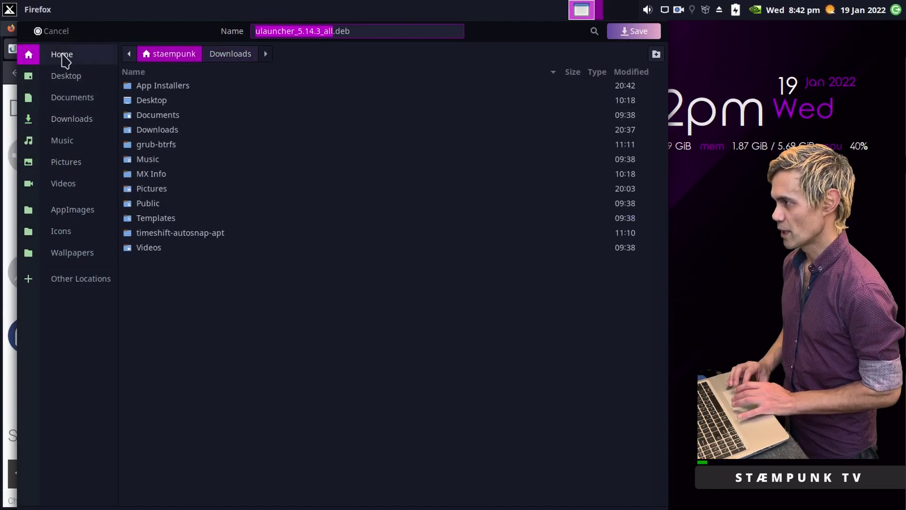
pyautogui.doubleClick(130, 88)
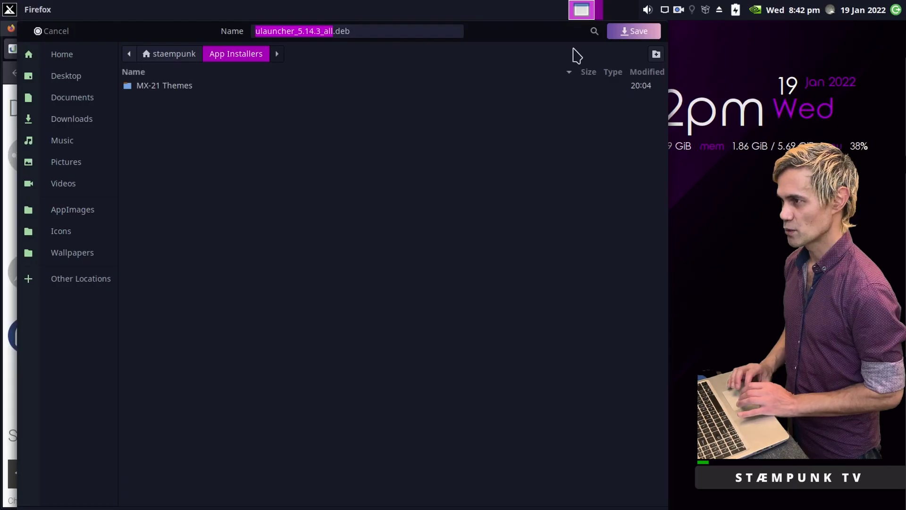
# - Save the package to App Installers, open it from Firefox's downloads, and authenticate with the user's password
pyautogui.click(641, 35)
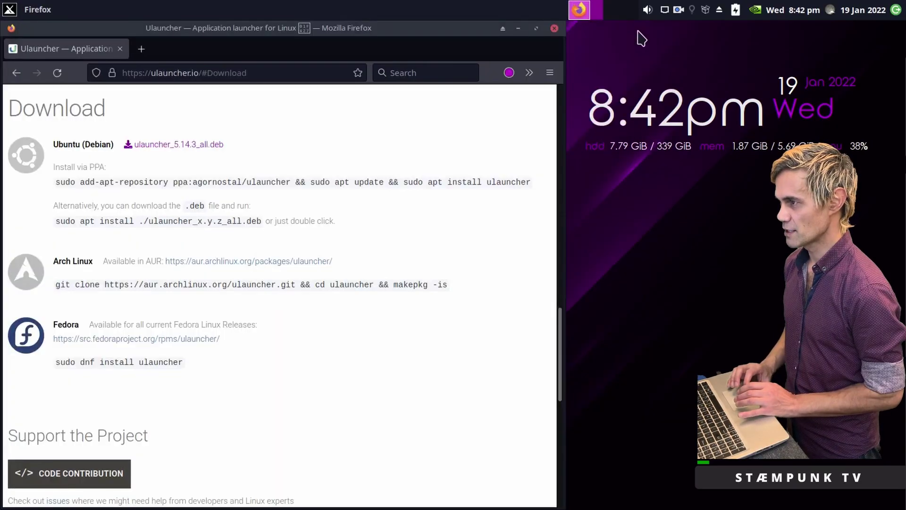
pyautogui.click(509, 73)
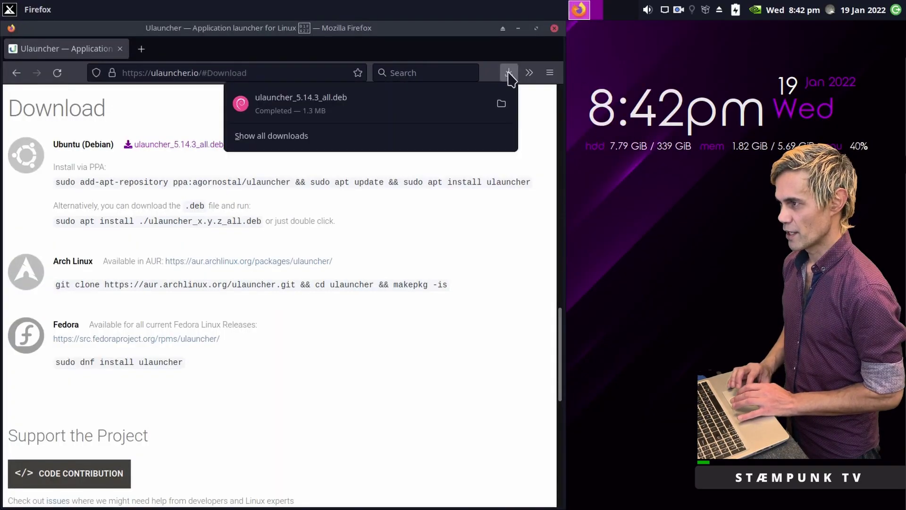
pyautogui.click(378, 99)
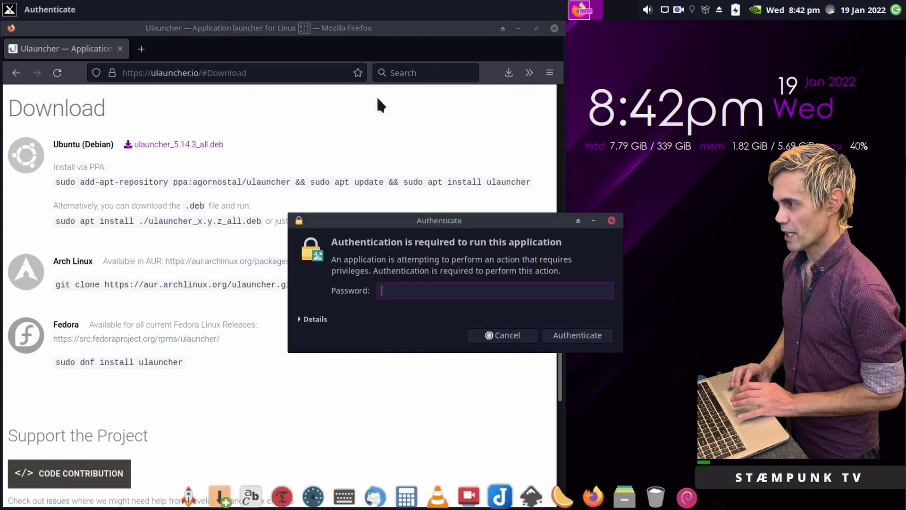
pyautogui.write('********')
pyautogui.press('Return')
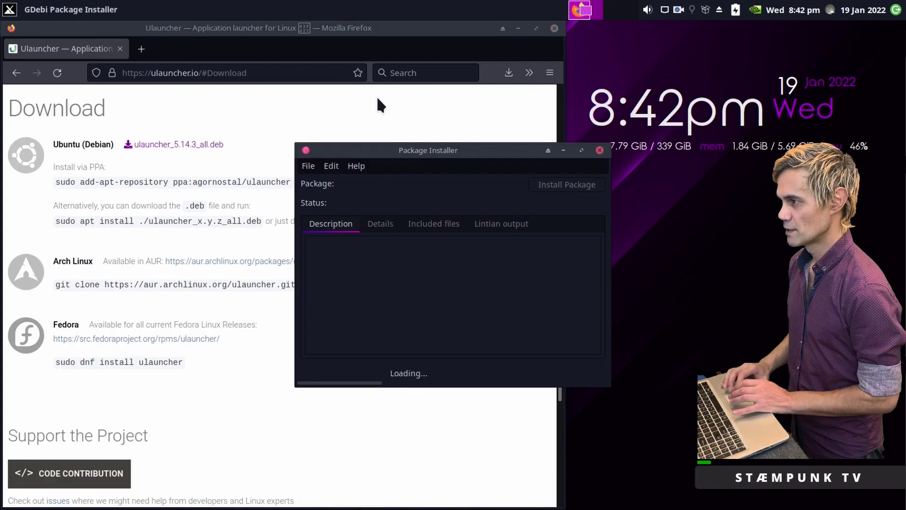
# - Install the ulauncher 5.14.3 package in GDebi and view the installation log
pyautogui.click(518, 28)
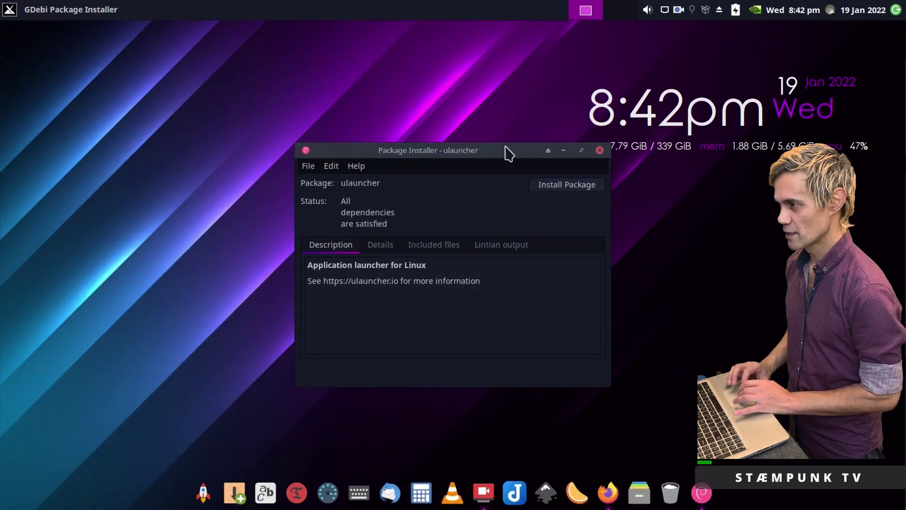
pyautogui.click(553, 191)
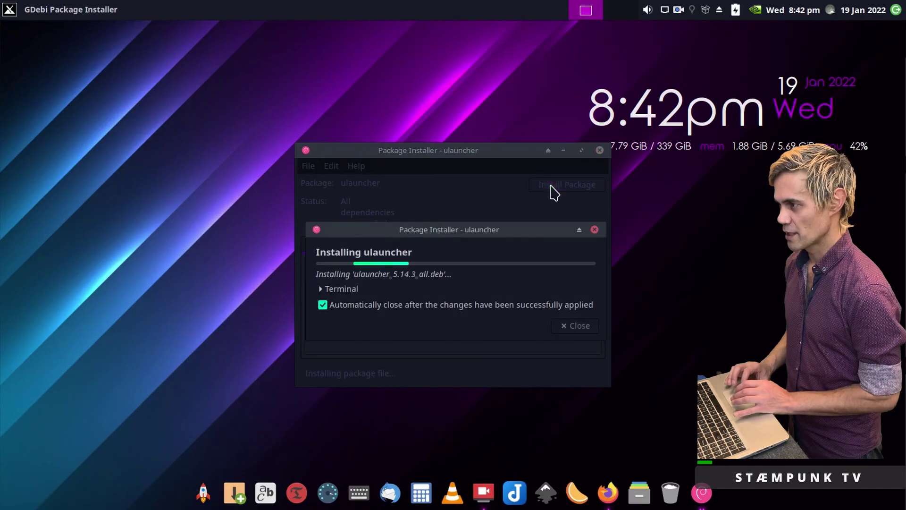
pyautogui.click(322, 289)
pyautogui.moveTo(370, 229); pyautogui.dragTo(150, 94)
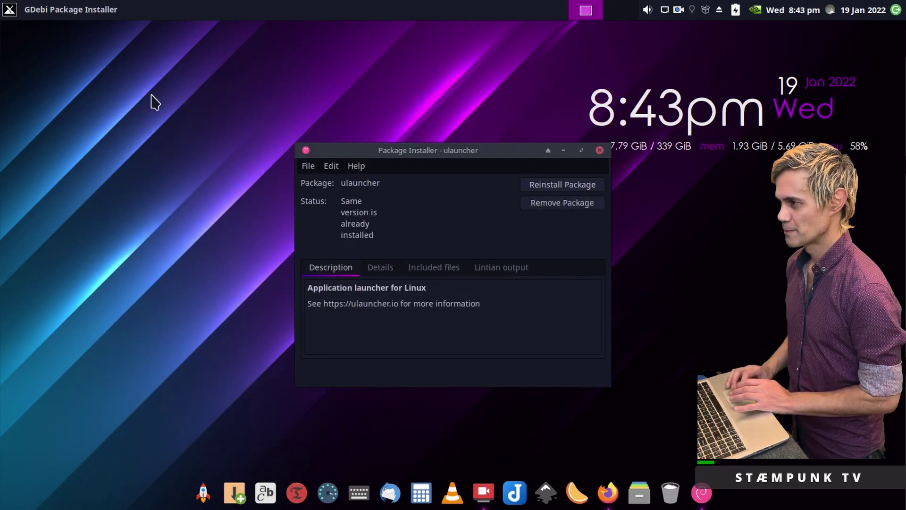
# - Close GDebi and launch Ulauncher by typing ula in the Whisker Menu
pyautogui.click(599, 151)
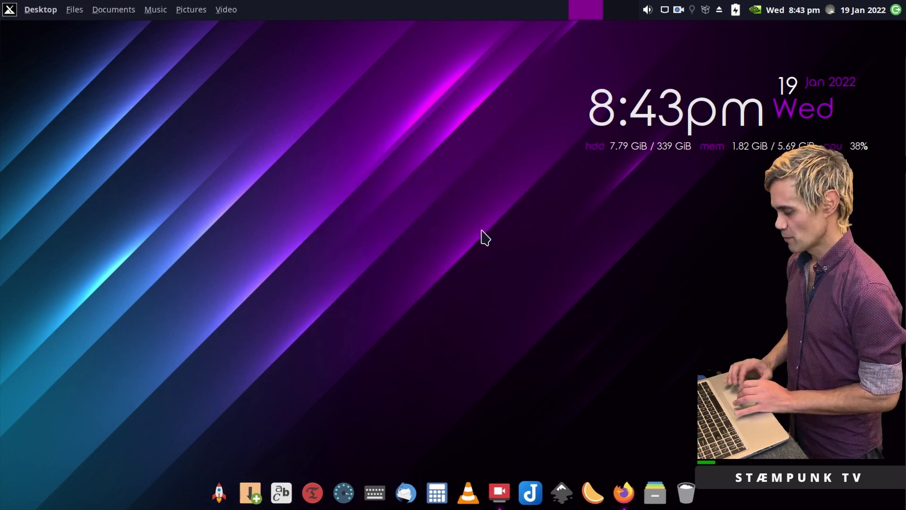
pyautogui.press('super')
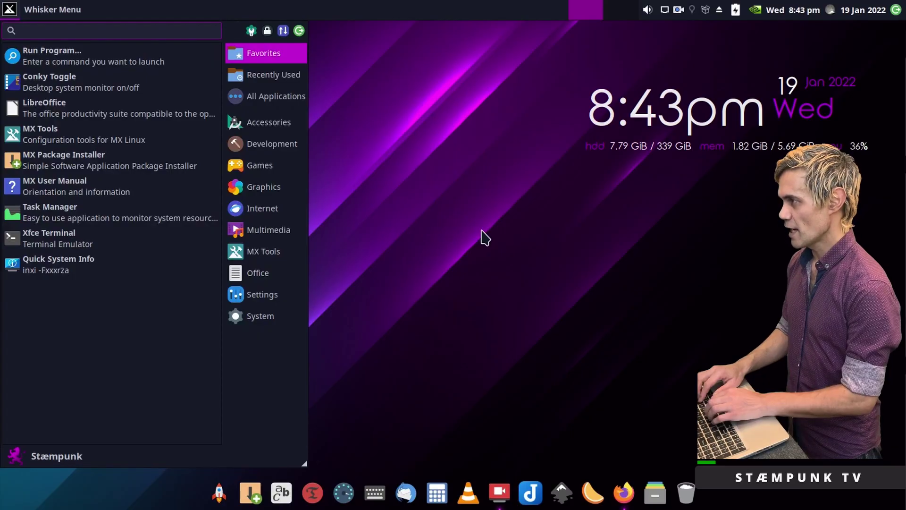
pyautogui.write('ula')
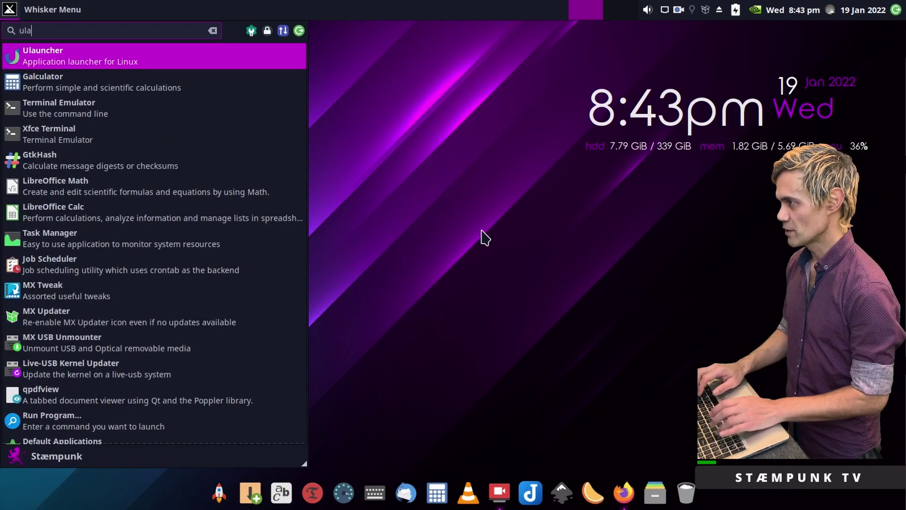
pyautogui.press('Return')
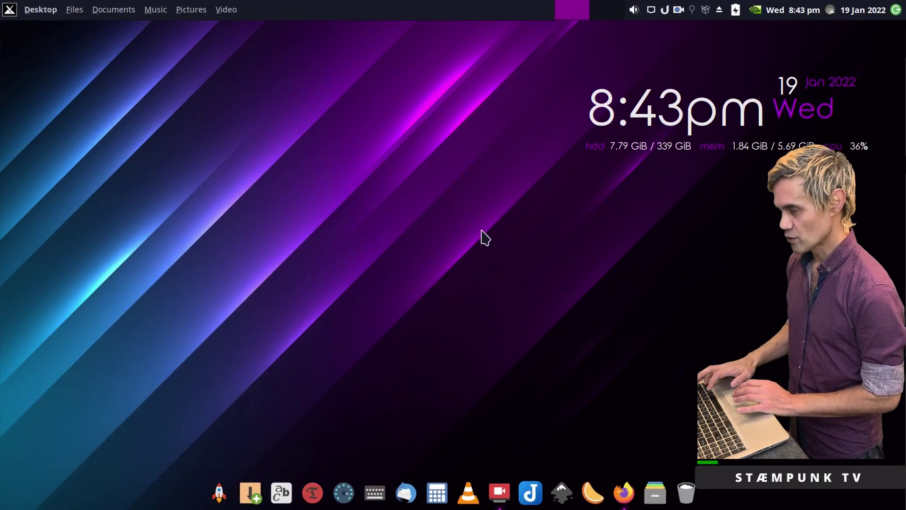
# - Summon the Ulauncher search box with Ctrl+Space and try a search for time
pyautogui.hotkey('ctrl', 'space')
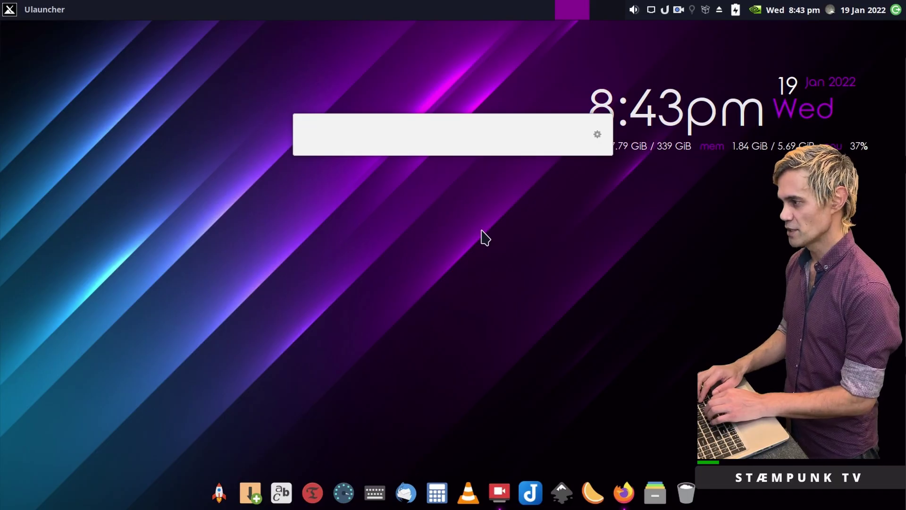
pyautogui.write('time')
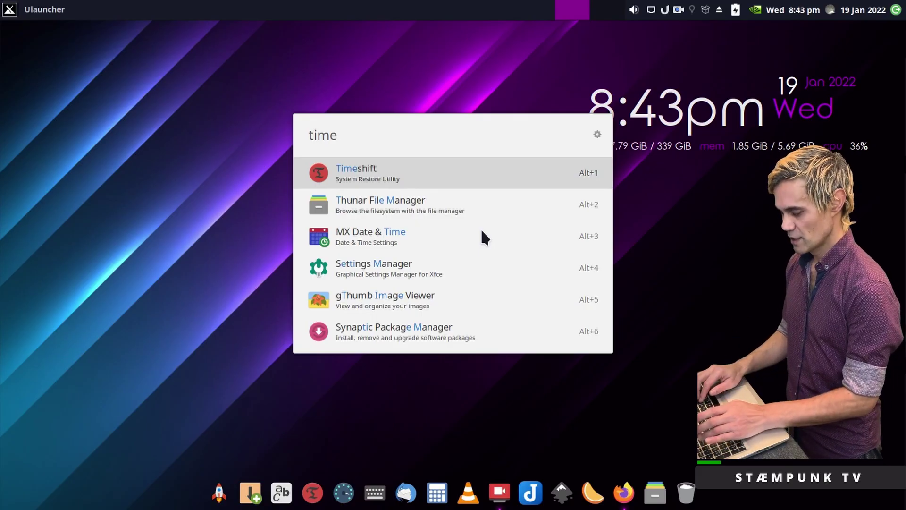
pyautogui.press('BackSpace')
pyautogui.press('BackSpace')
pyautogui.press('BackSpace')
pyautogui.press('BackSpace')
# - Search for fire, browse results like Firefox and Firetools, then dismiss and reopen the launcher
pyautogui.write('fire')
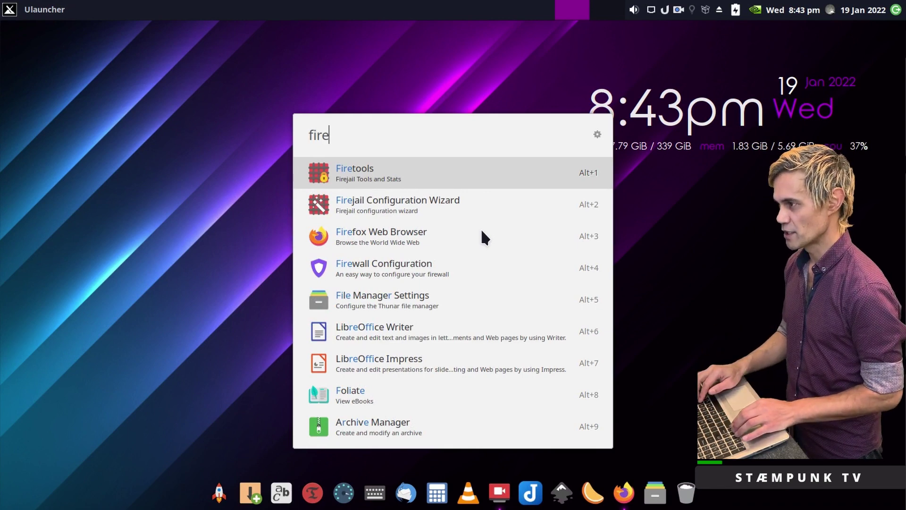
pyautogui.press('Down')
pyautogui.press('Down')
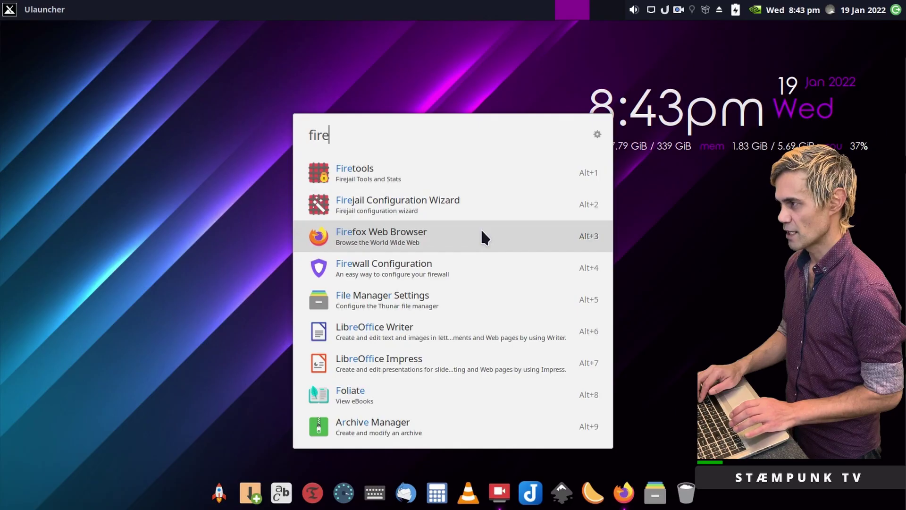
pyautogui.press('Up')
pyautogui.press('Up')
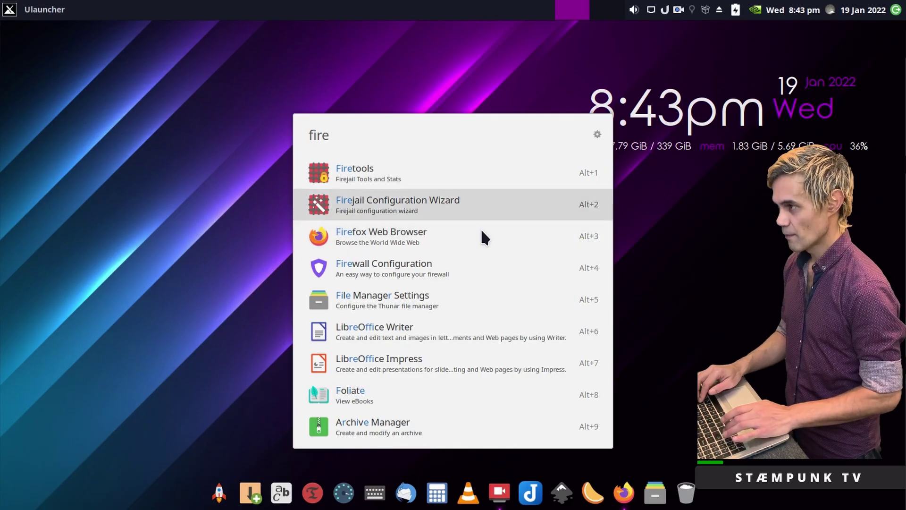
pyautogui.write('f')
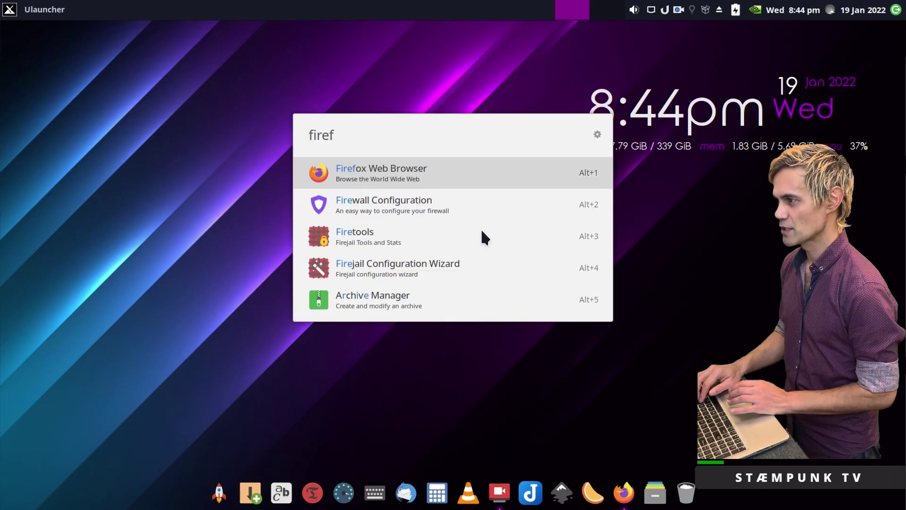
pyautogui.press('Up')
pyautogui.press('Escape')
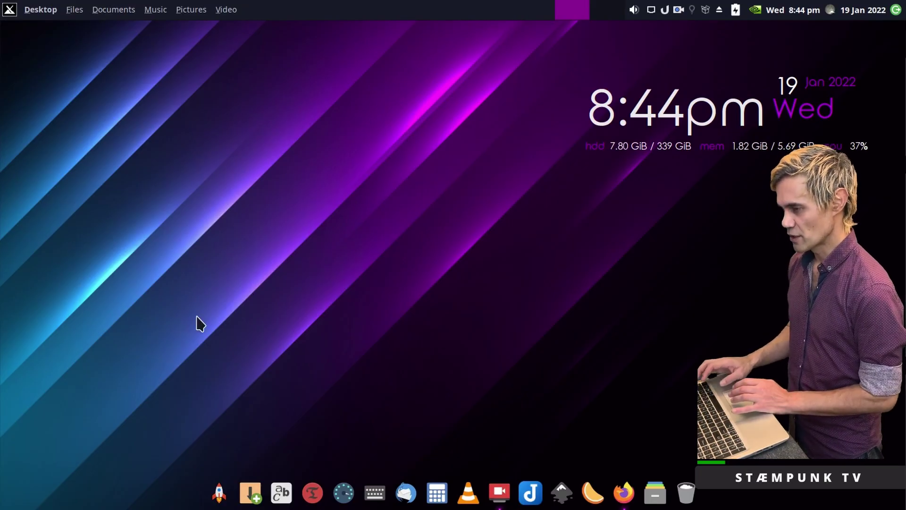
pyautogui.hotkey('ctrl', 'space')
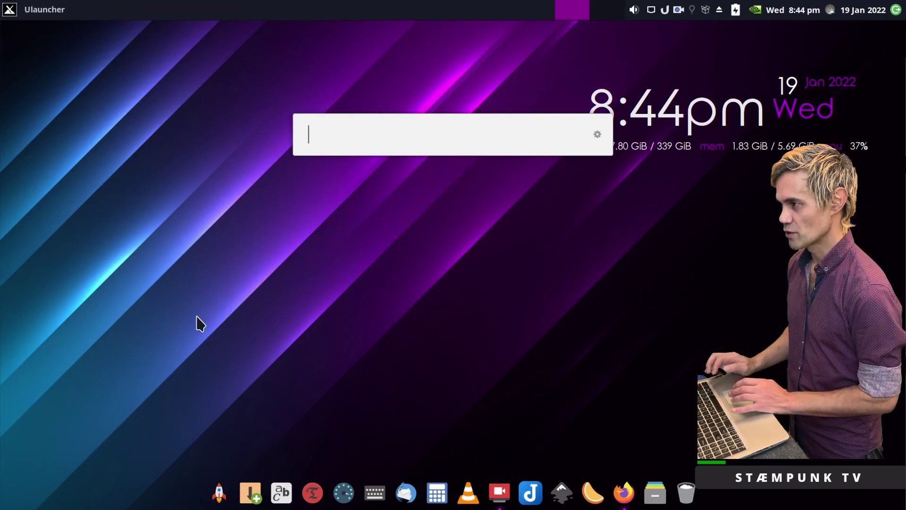
# - Open Ulauncher Preferences from the tray menu
pyautogui.click(597, 133)
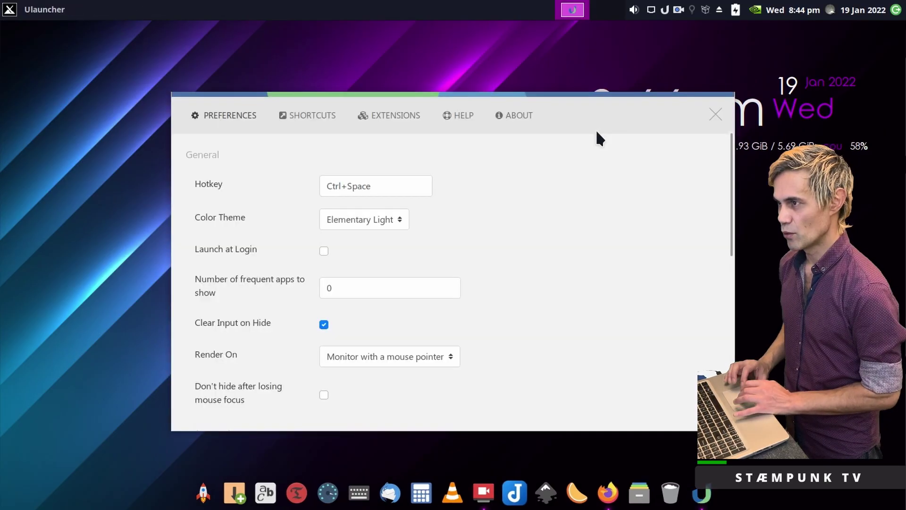
pyautogui.click(666, 11)
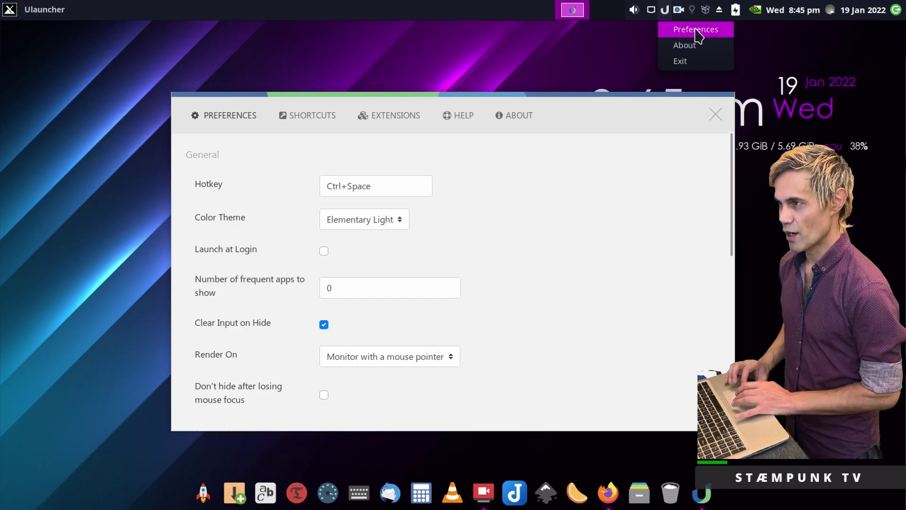
pyautogui.click(584, 241)
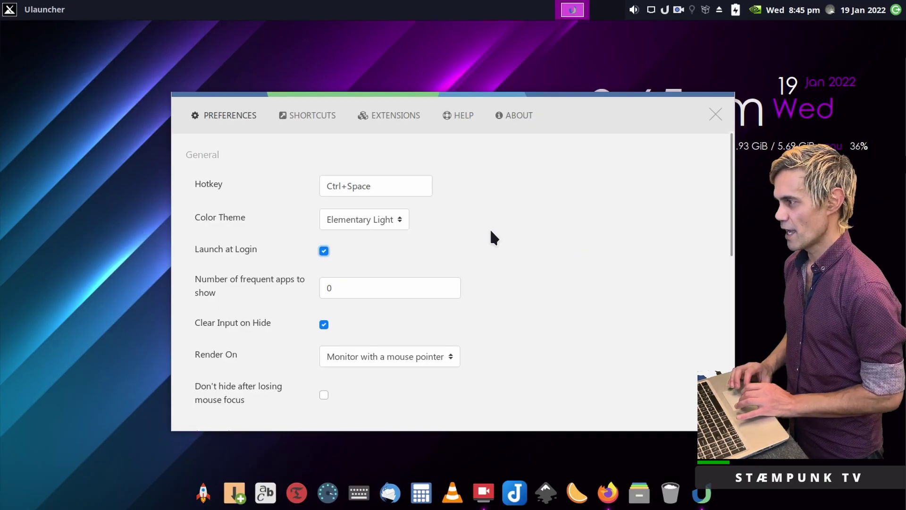
# - Switch the Color Theme to Elementary Dark and preview it in the launcher bar
pyautogui.click(401, 217)
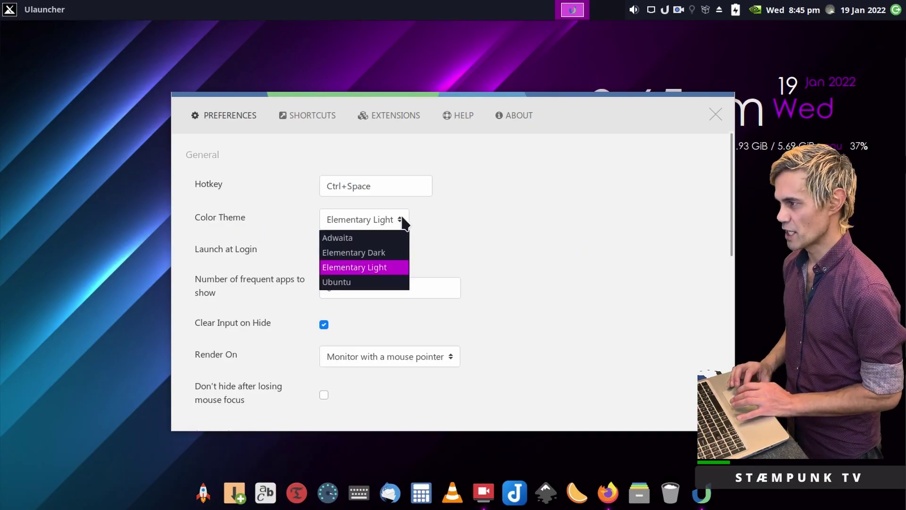
pyautogui.click(377, 253)
pyautogui.hotkey('ctrl', 'space')
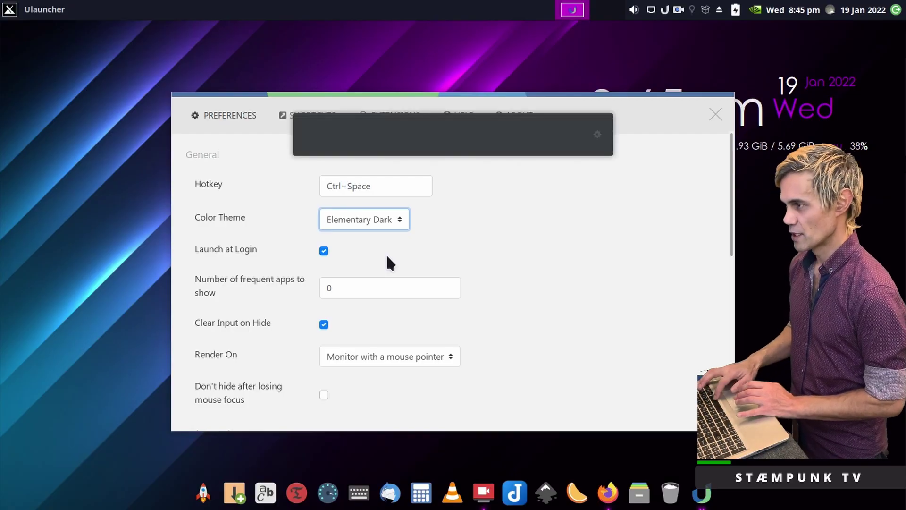
pyautogui.press('Escape')
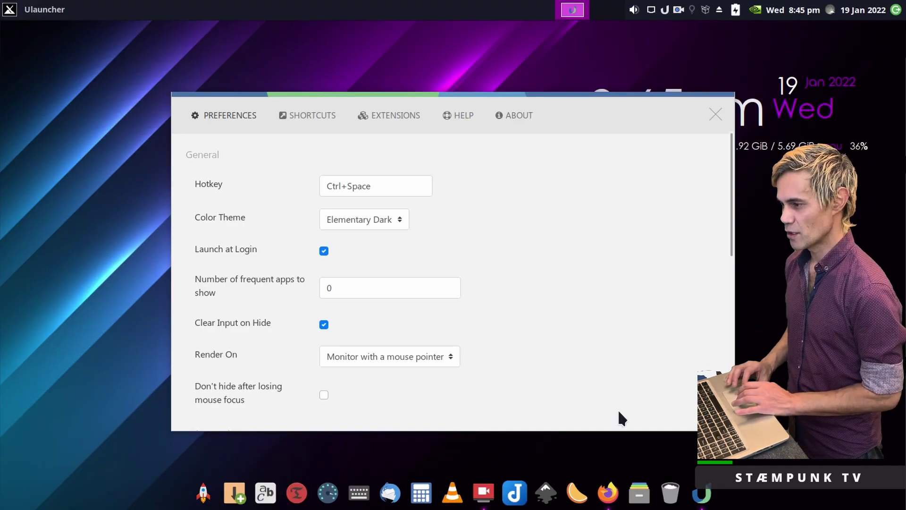
# - Back on ulauncher.io, open the Color Themes gist and scroll to Omni Theme Ulauncher
pyautogui.click(612, 493)
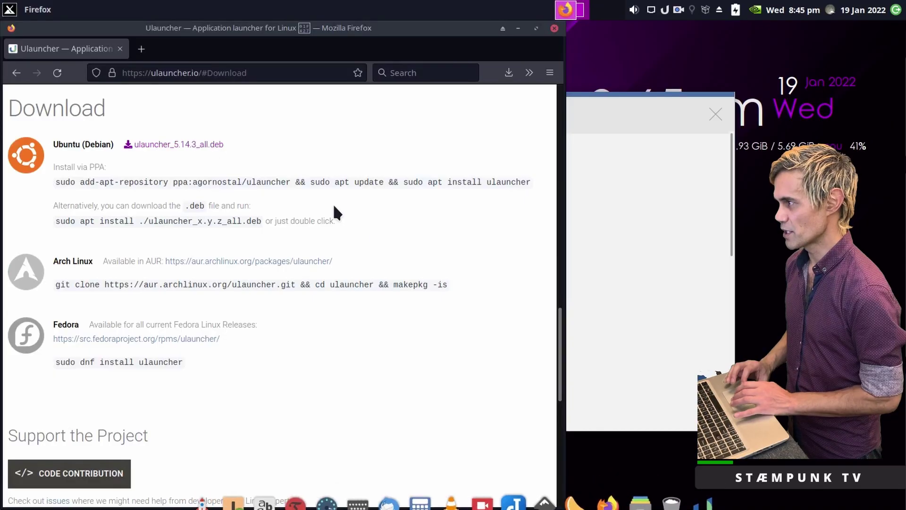
pyautogui.click(17, 73)
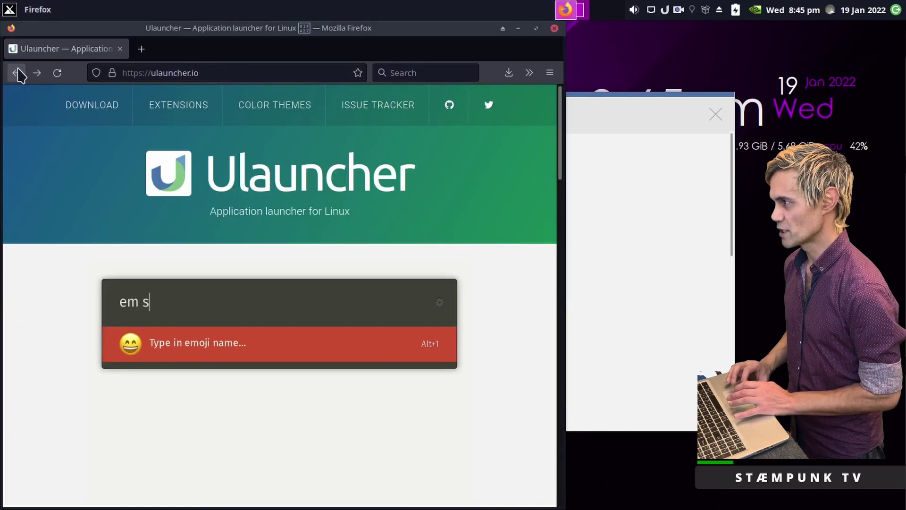
pyautogui.click(274, 110)
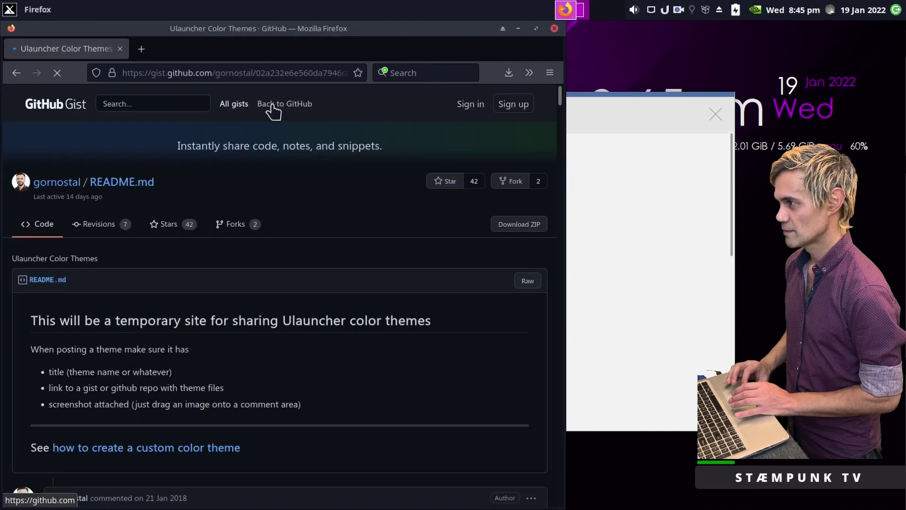
pyautogui.scroll(-20, 396, 198)
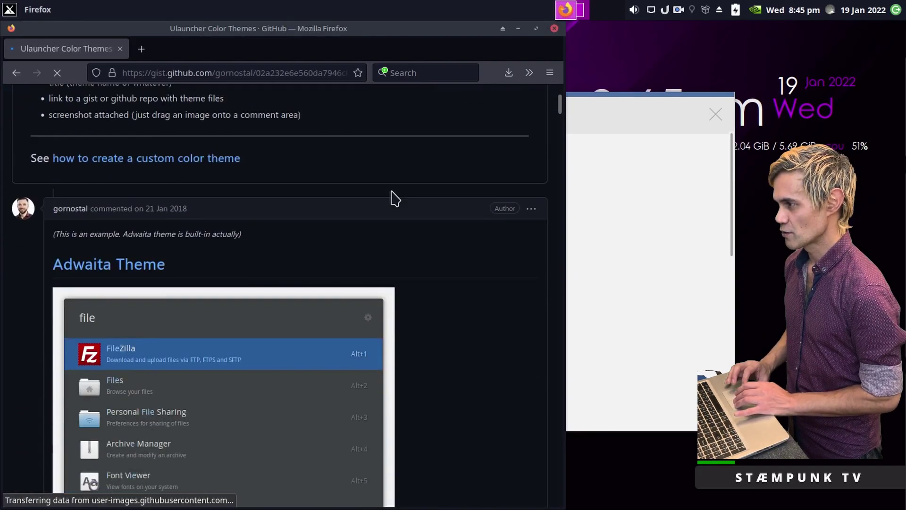
pyautogui.scroll(-20, 477, 182)
pyautogui.scroll(-15, 477, 181)
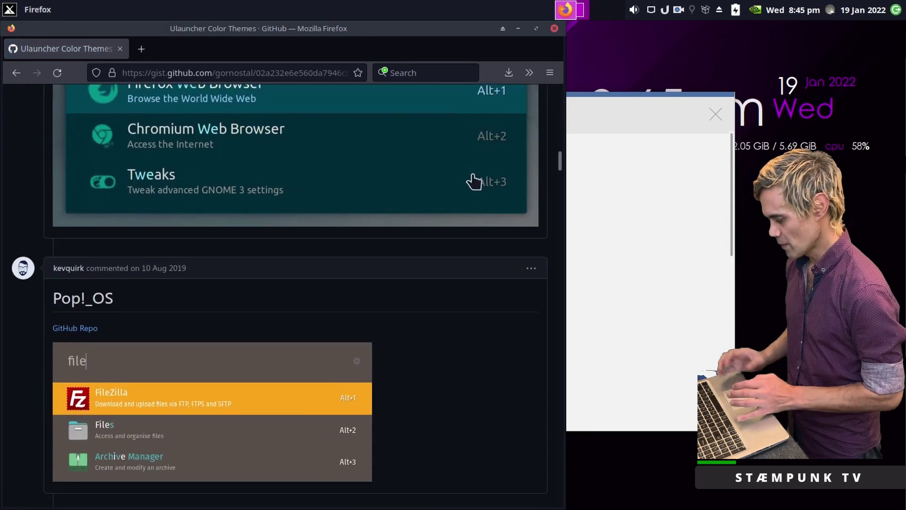
pyautogui.scroll(-20, 474, 182)
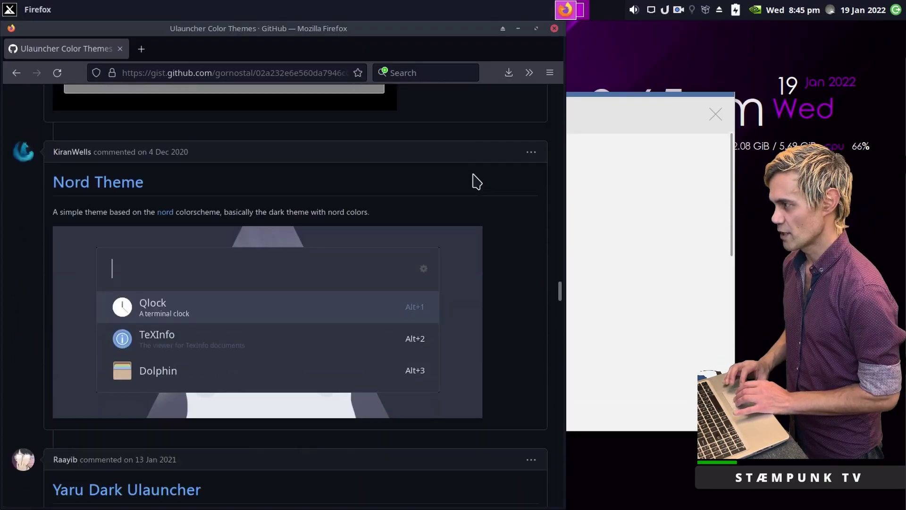
pyautogui.scroll(-10, 476, 181)
pyautogui.scroll(5, 477, 182)
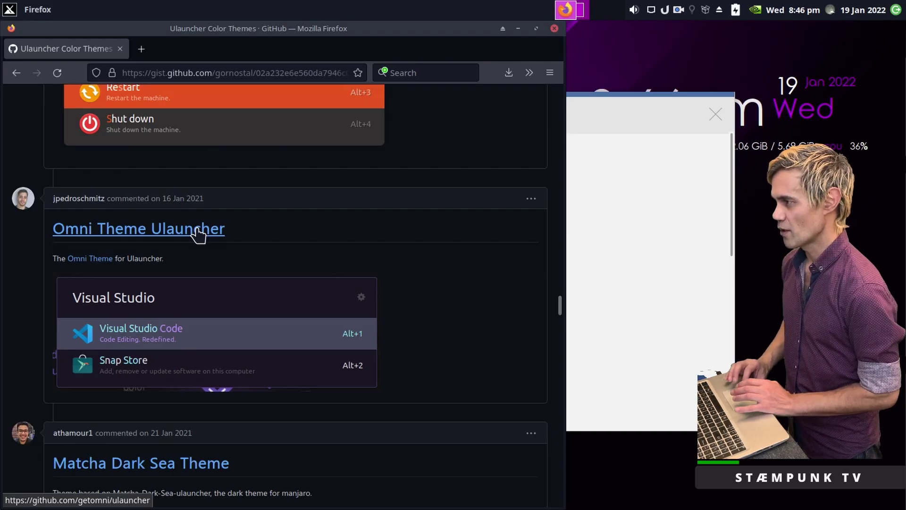
# - Open the Omni Theme Ulauncher GitHub repository
pyautogui.click(198, 231)
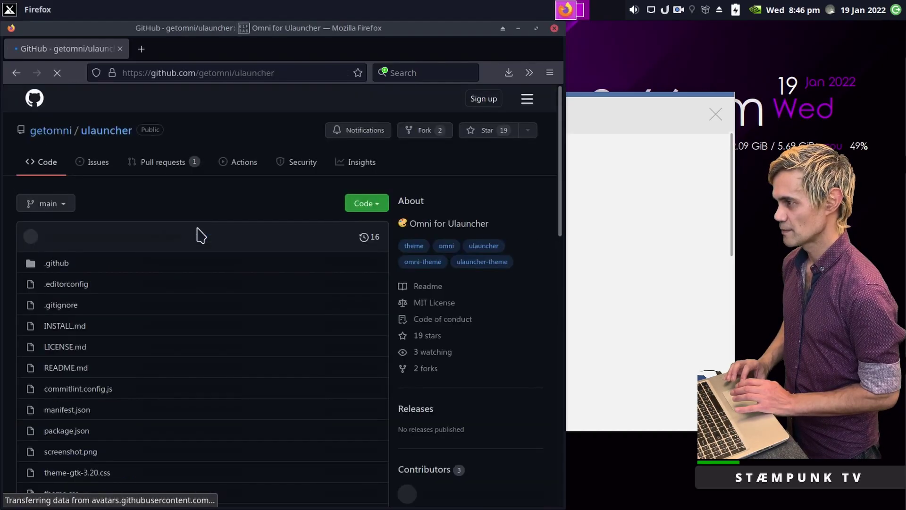
pyautogui.scroll(-10, 323, 263)
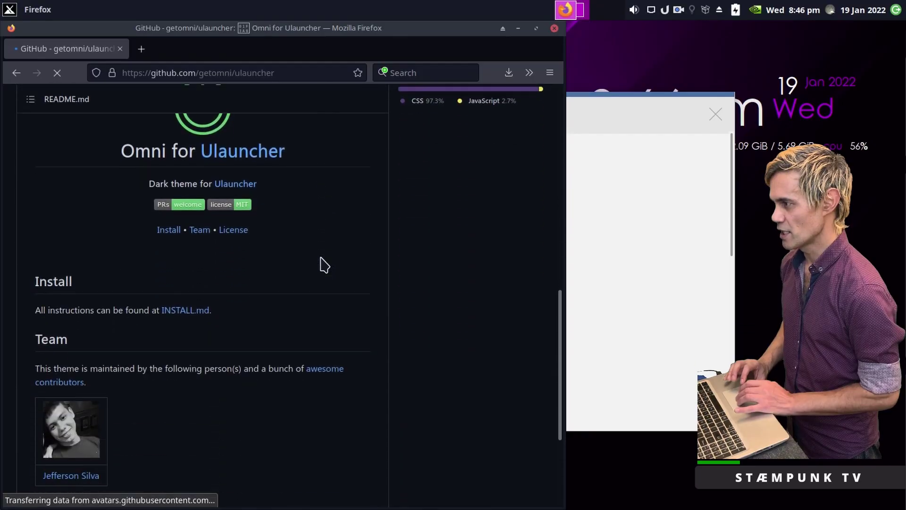
pyautogui.scroll(5, 324, 263)
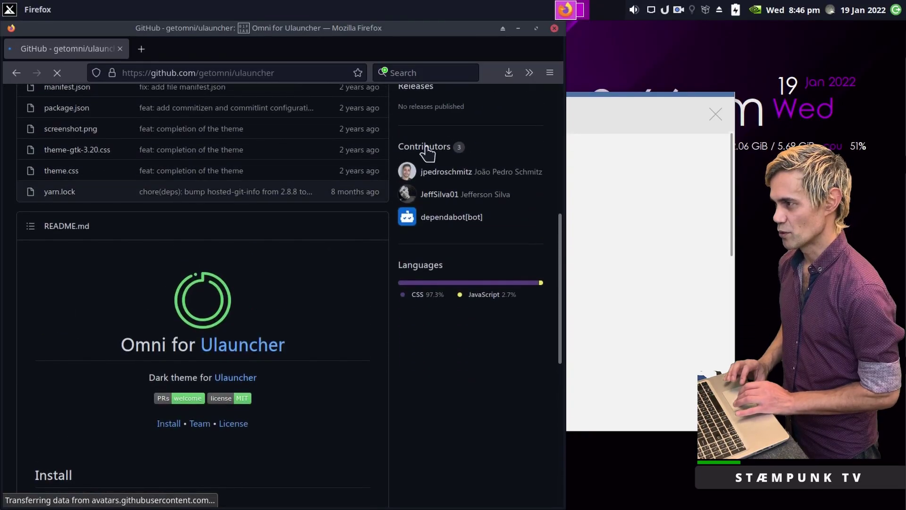
pyautogui.scroll(-5, 389, 263)
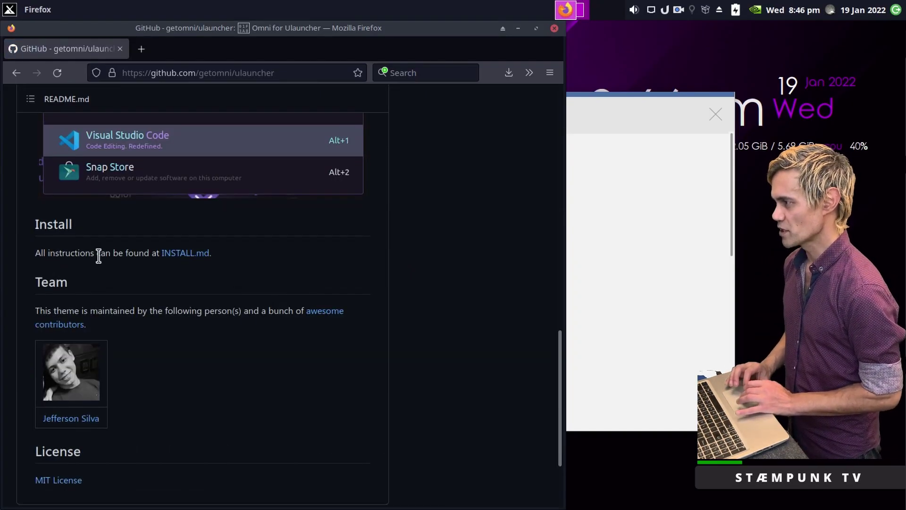
# - Open INSTALL.md and select the full git clone install command
pyautogui.click(184, 254)
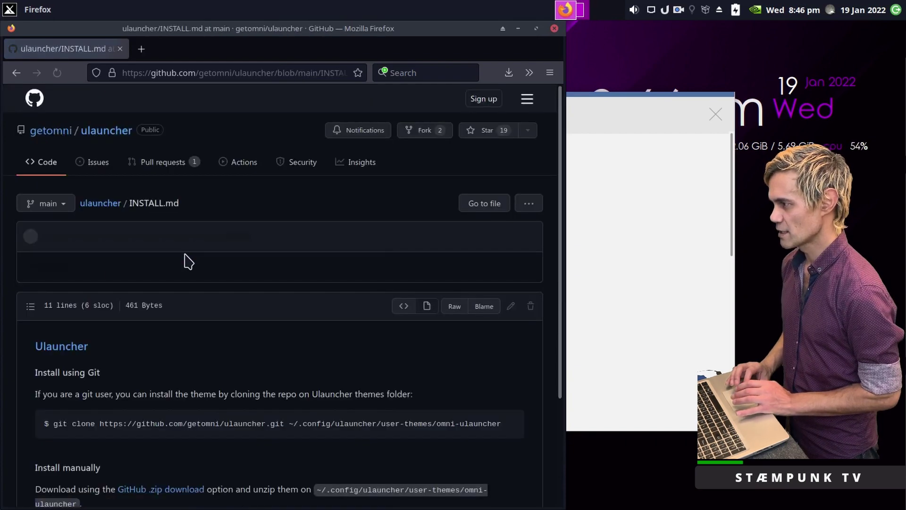
pyautogui.scroll(-3, 188, 262)
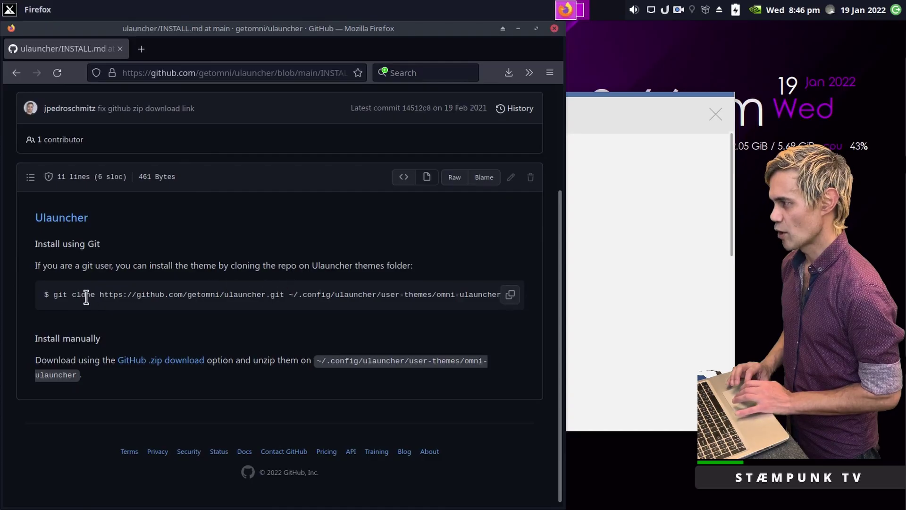
pyautogui.doubleClick(61, 296)
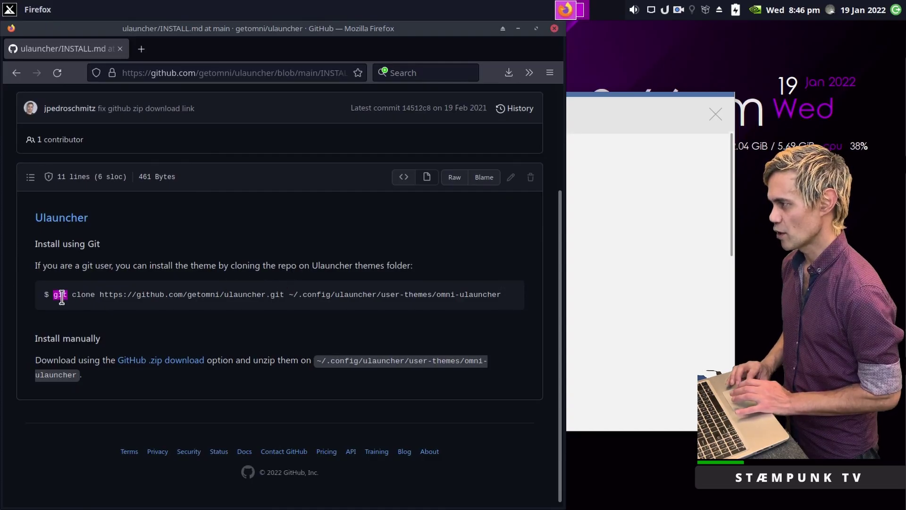
pyautogui.moveTo(61, 296)
pyautogui.mouseDown()
pyautogui.moveTo(441, 297)
pyautogui.moveTo(579, 310)
pyautogui.mouseUp()
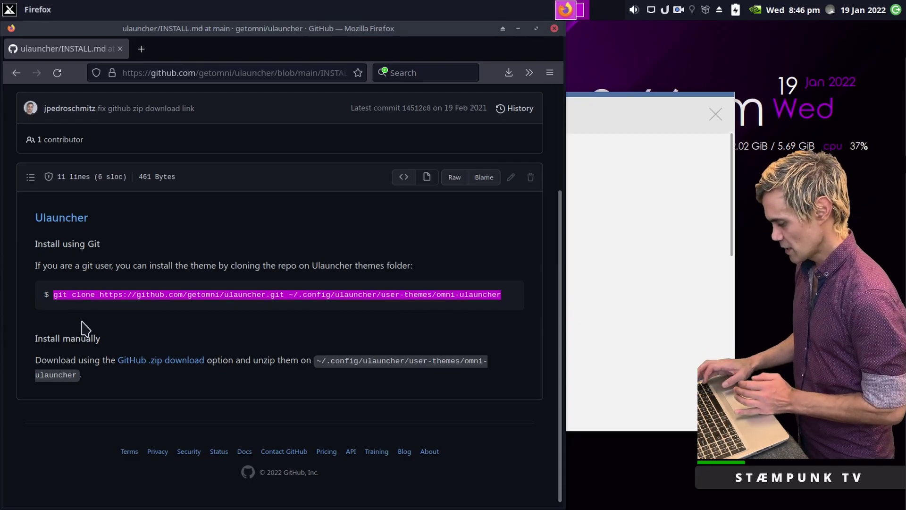
# - Open a terminal and paste the Omni git clone command, accepting the unsafe-paste warning
pyautogui.hotkey('ctrl', 'alt', 't')
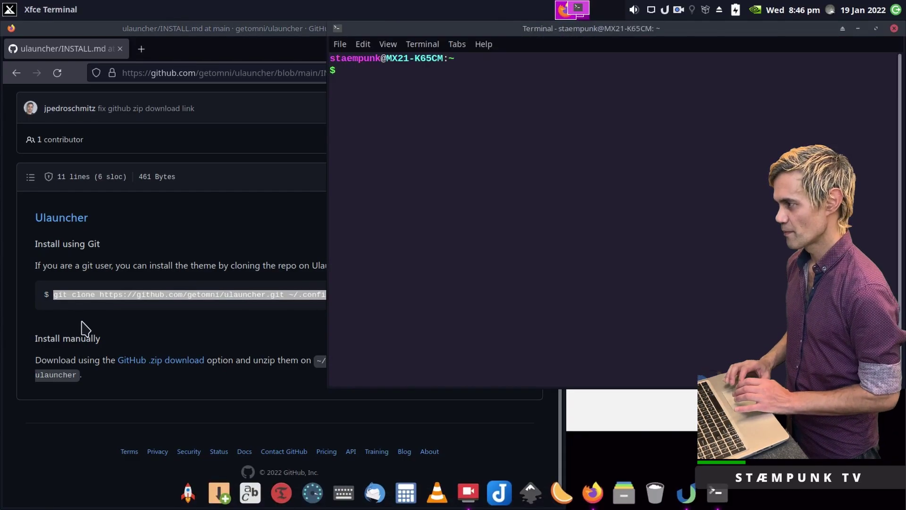
pyautogui.click(201, 35)
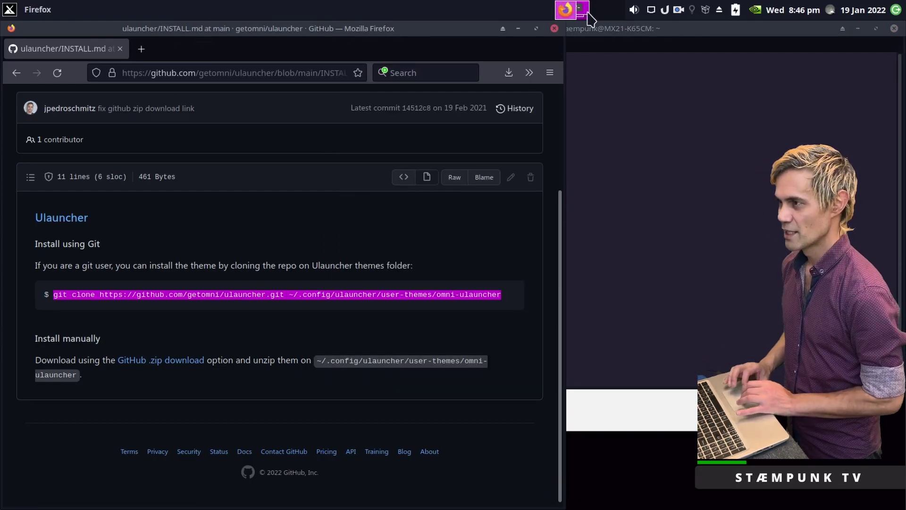
pyautogui.click(678, 30)
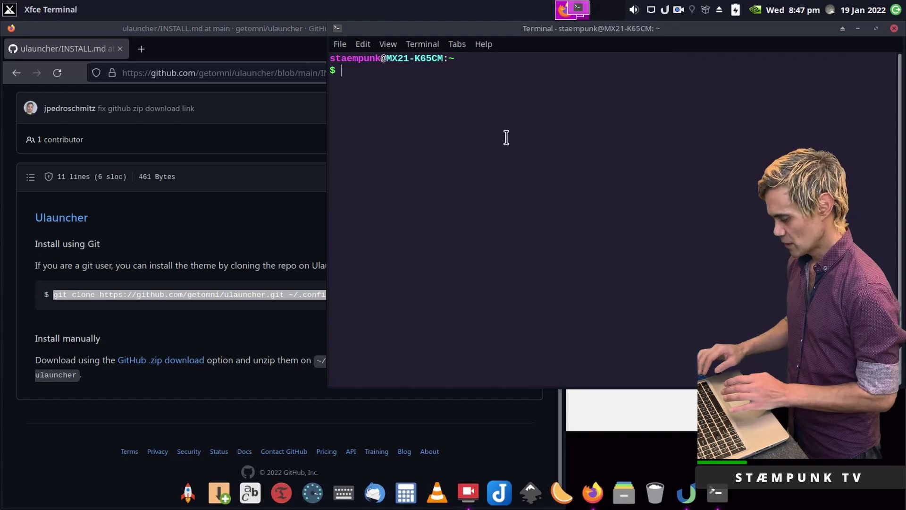
pyautogui.hotkey('ctrl', 'shift', 'v')
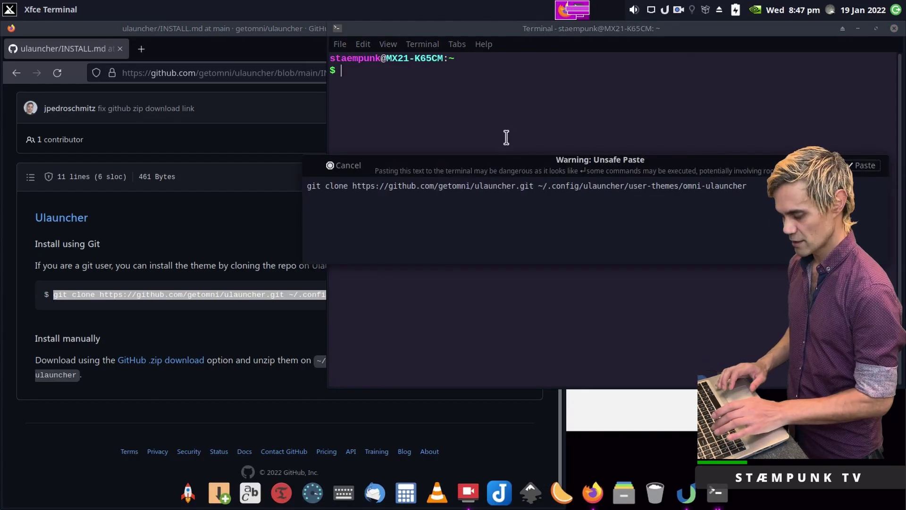
pyautogui.press('Return')
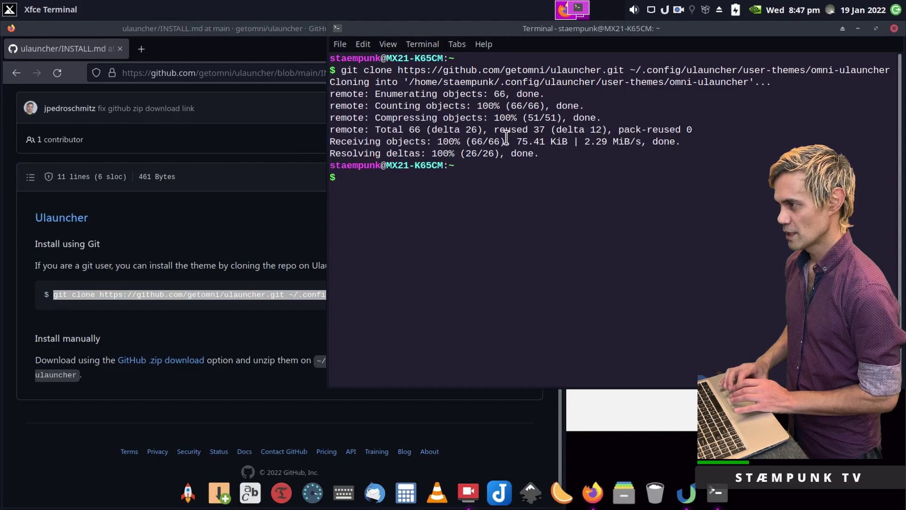
# - Exit the terminal and close Ulauncher Preferences without changing the theme
pyautogui.write('exit')
pyautogui.press('Return')
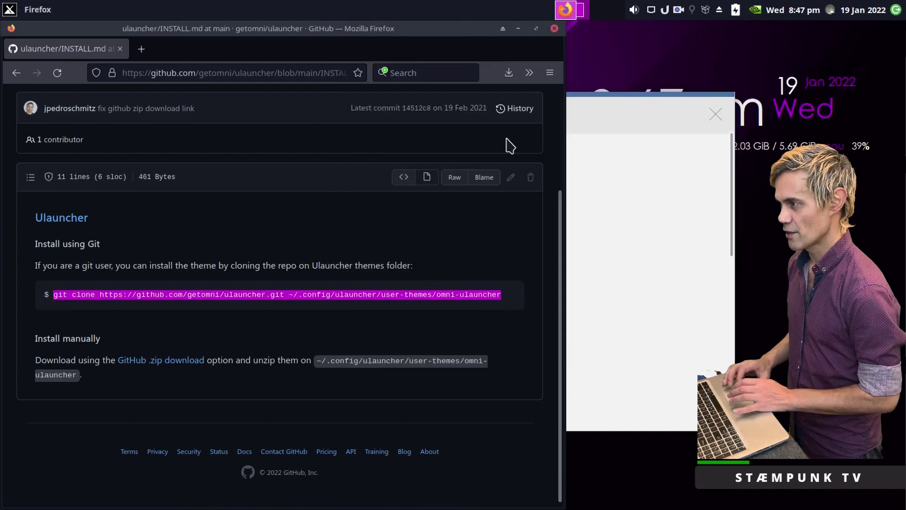
pyautogui.click(518, 29)
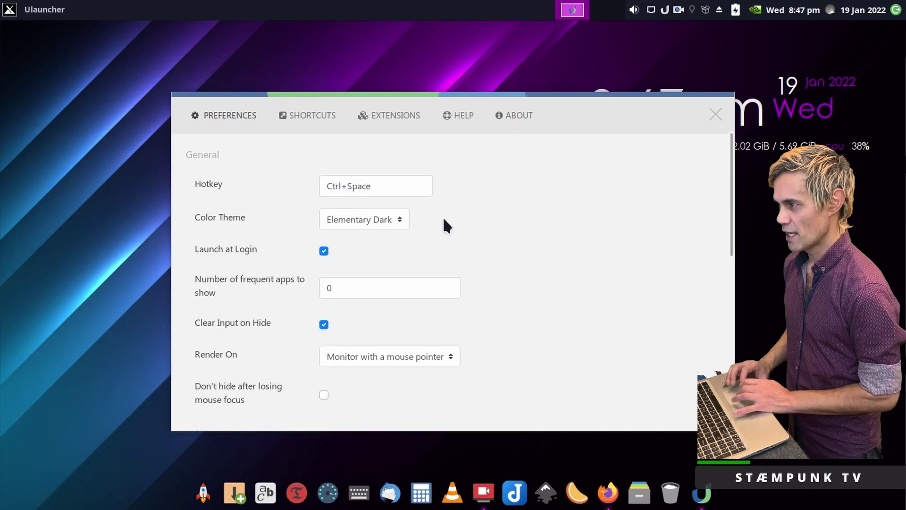
pyautogui.click(400, 220)
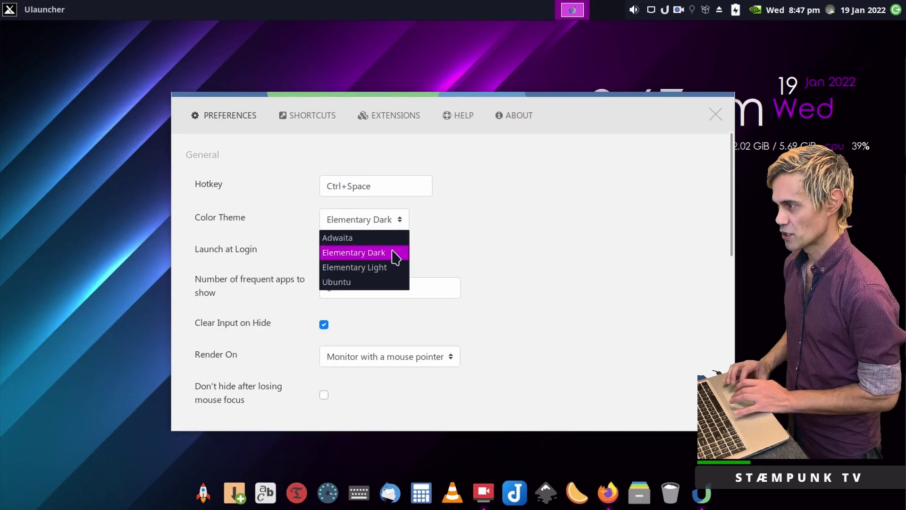
pyautogui.click(704, 141)
pyautogui.click(716, 115)
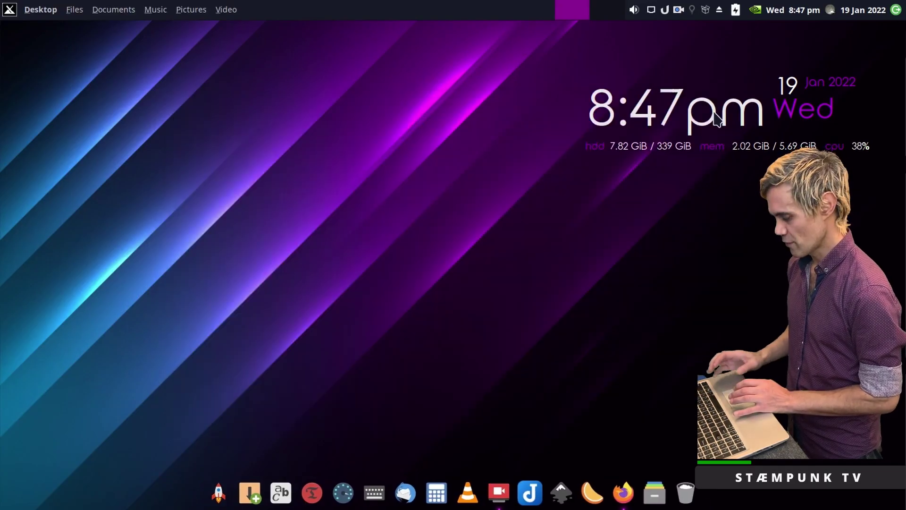
# - Reopen Preferences, set Color Theme to Omni, and test it with a search for ink
pyautogui.hotkey('ctrl', 'space')
pyautogui.click(599, 135)
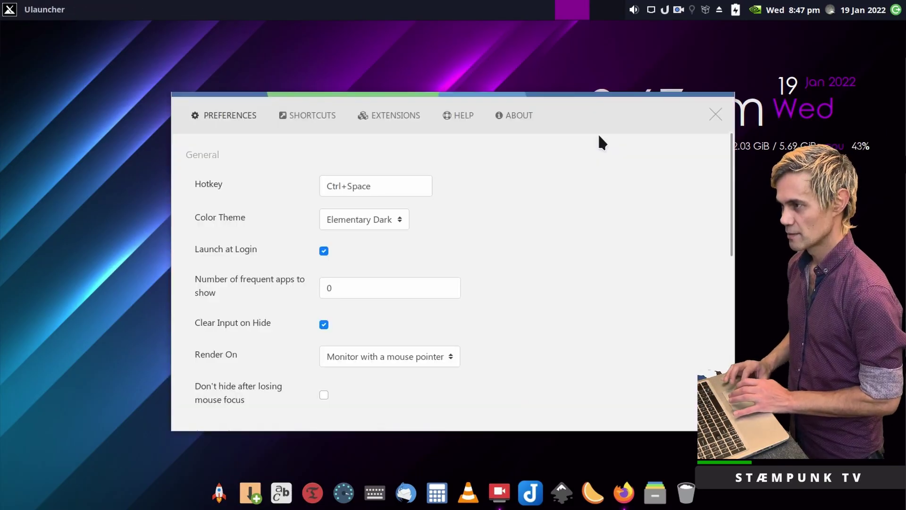
pyautogui.click(393, 219)
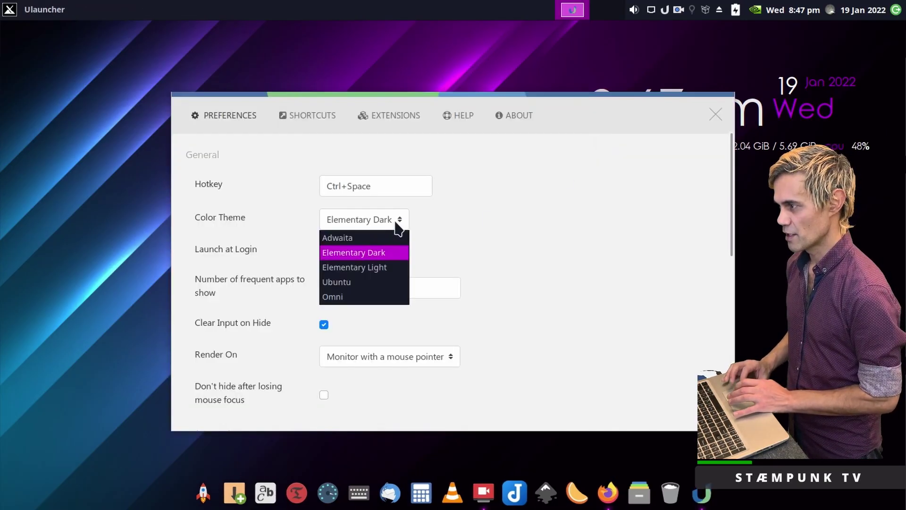
pyautogui.click(380, 297)
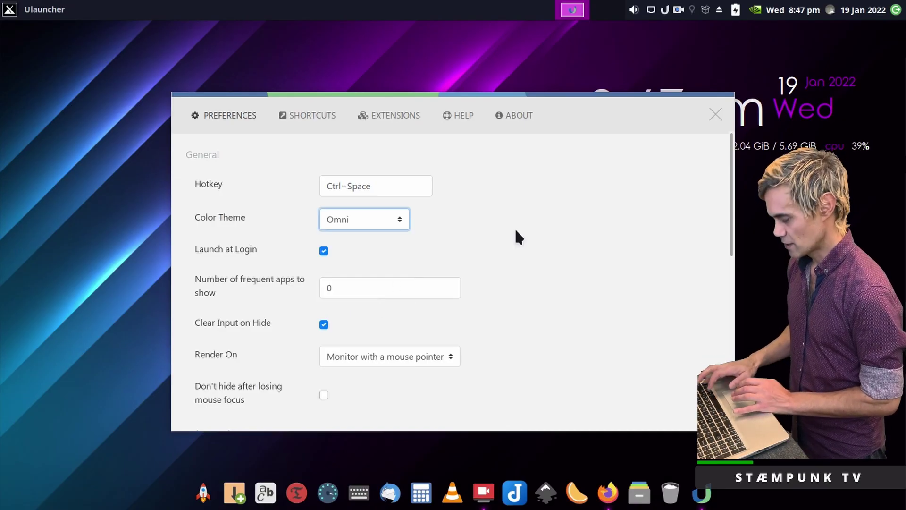
pyautogui.hotkey('ctrl', 'space')
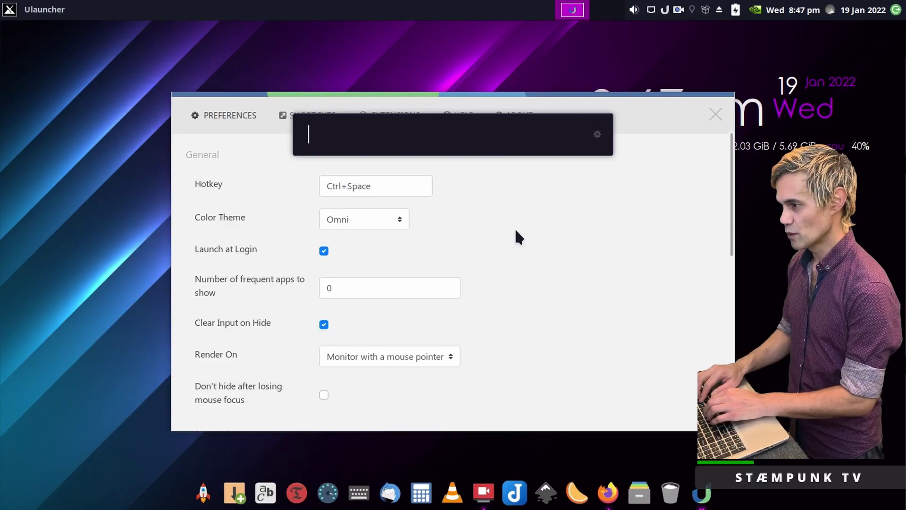
pyautogui.write('ink')
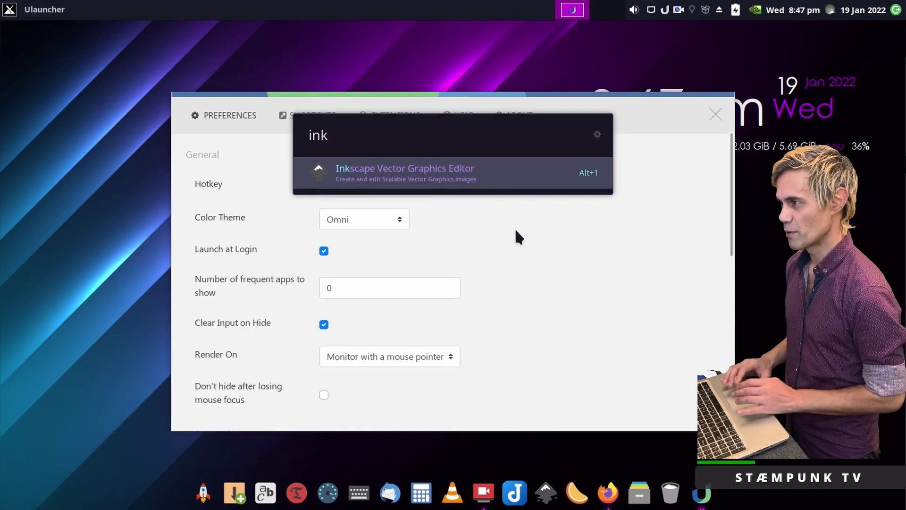
pyautogui.press('Return')
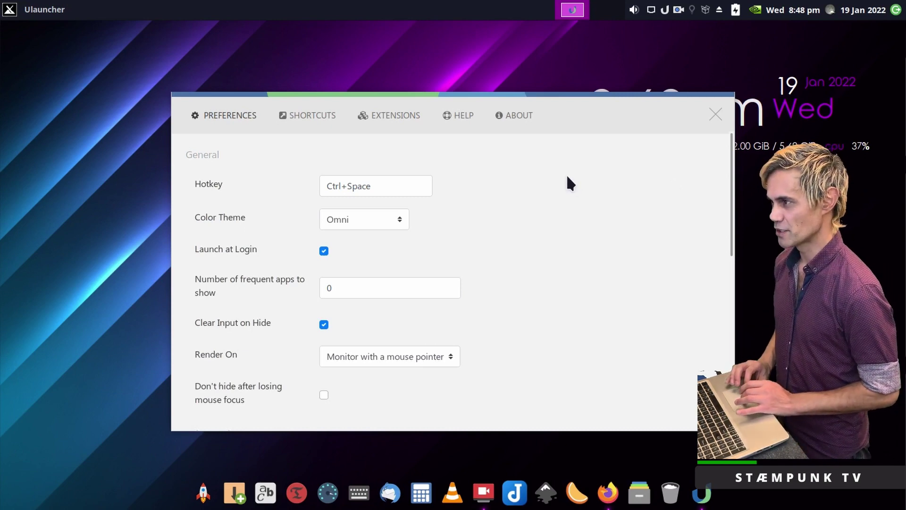
# - From Ulauncher's Extensions settings, open the ext.ulauncher.io extensions catalogue in Firefox
pyautogui.click(397, 114)
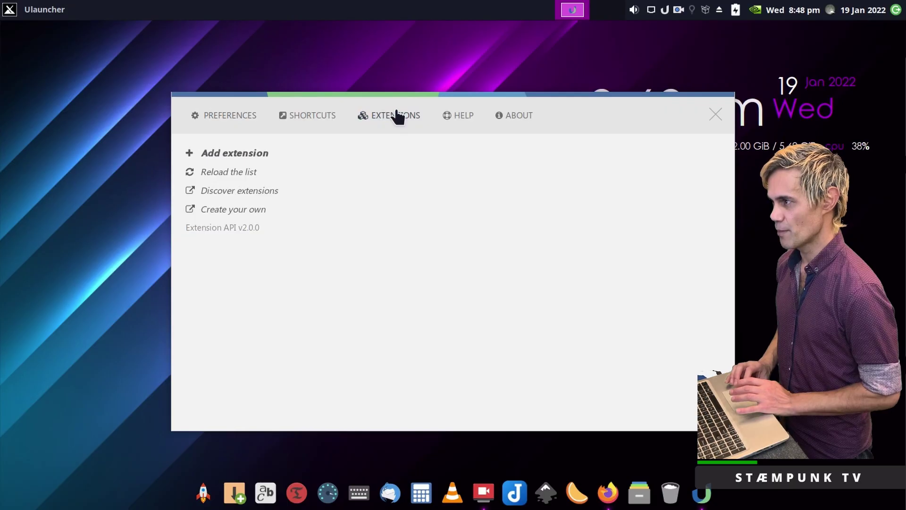
pyautogui.click(262, 195)
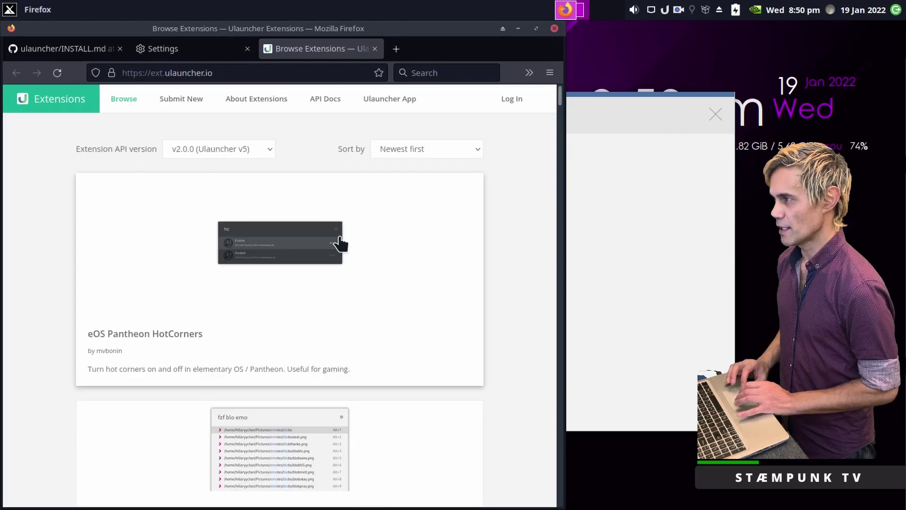
# - Close the Ulauncher homepage and all other tabs, keeping only the extensions catalogue
pyautogui.click(399, 99)
pyautogui.click(452, 52)
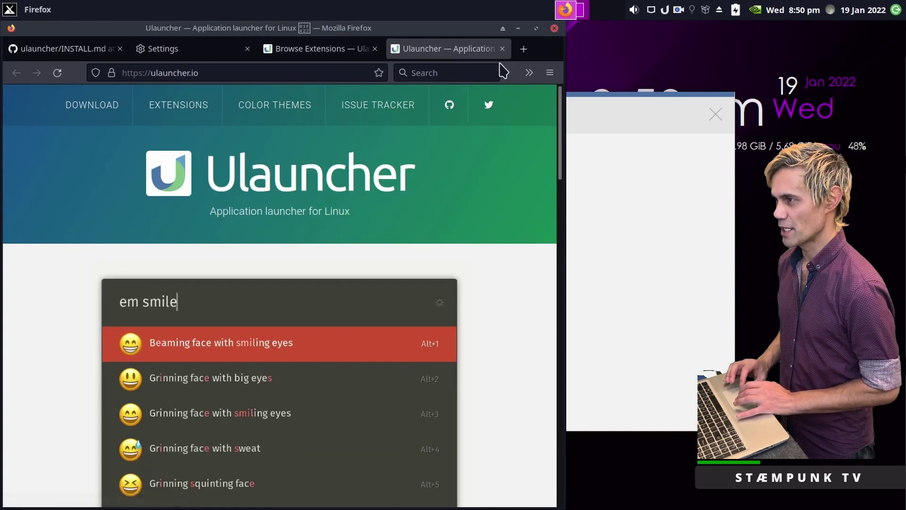
pyautogui.click(502, 49)
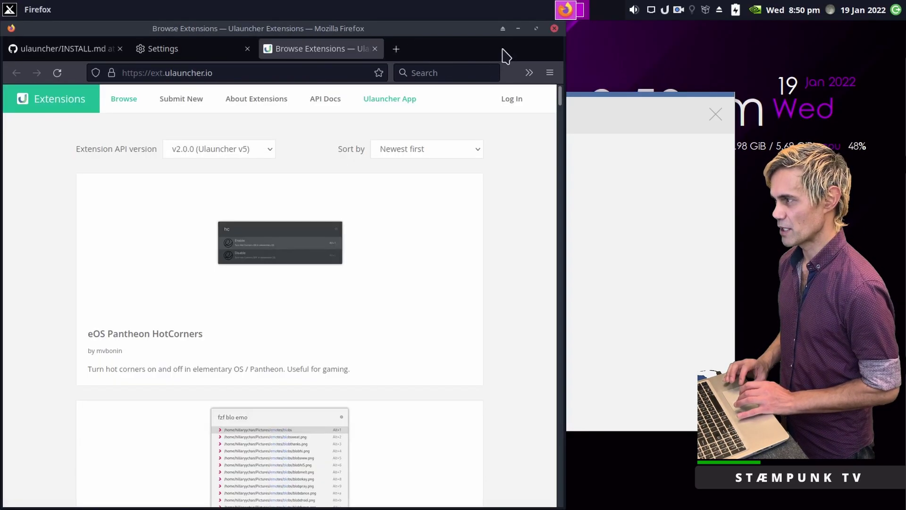
pyautogui.rightClick(328, 49)
pyautogui.moveTo(382, 204)
pyautogui.click(501, 239)
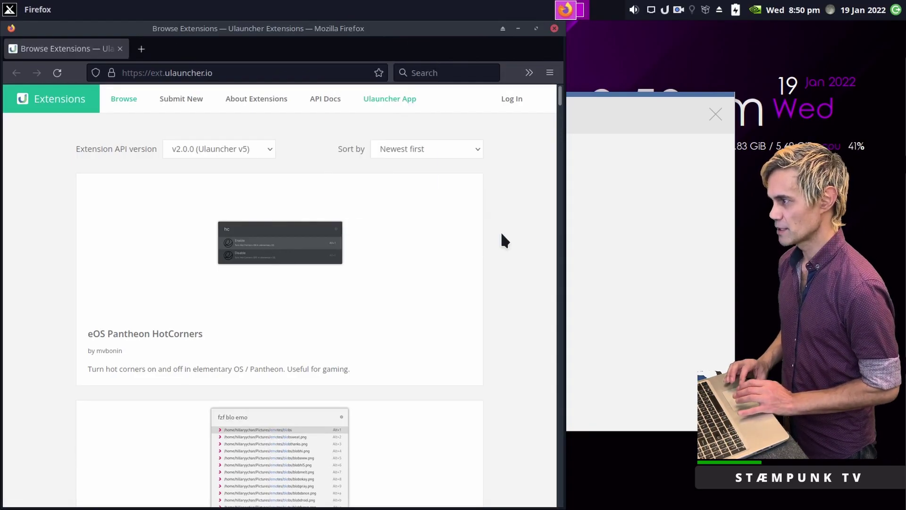
# - Maximise the Firefox window and scroll down through the extensions grid
pyautogui.doubleClick(426, 33)
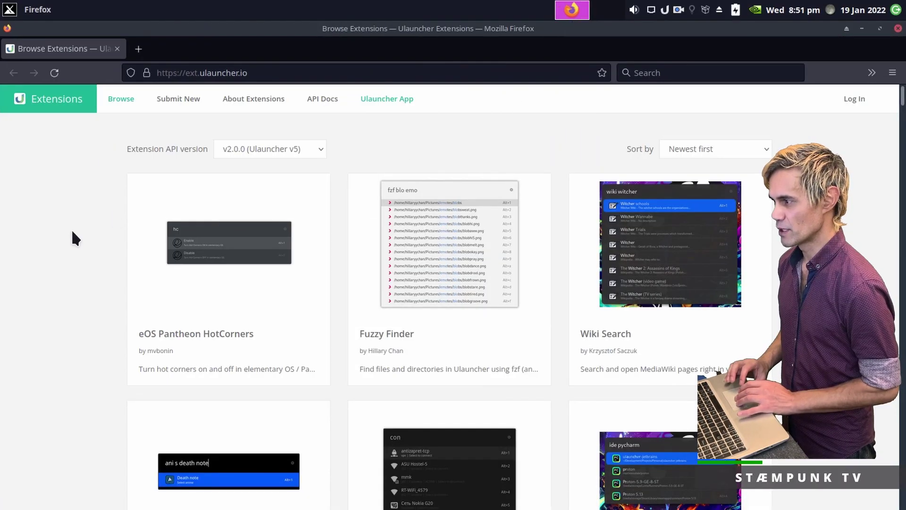
pyautogui.scroll(-8, 73, 233)
pyautogui.scroll(-20, 72, 231)
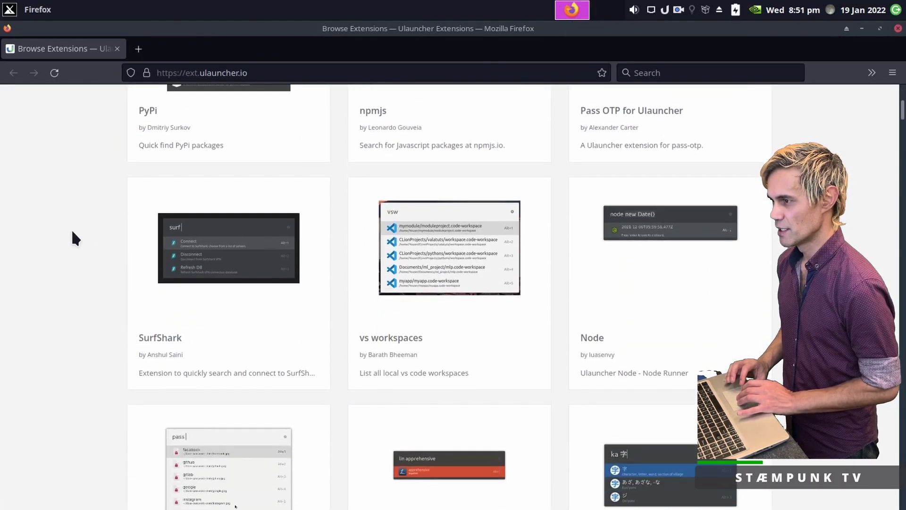
pyautogui.scroll(-5, 72, 228)
pyautogui.scroll(-18, 72, 229)
pyautogui.scroll(-10, 72, 229)
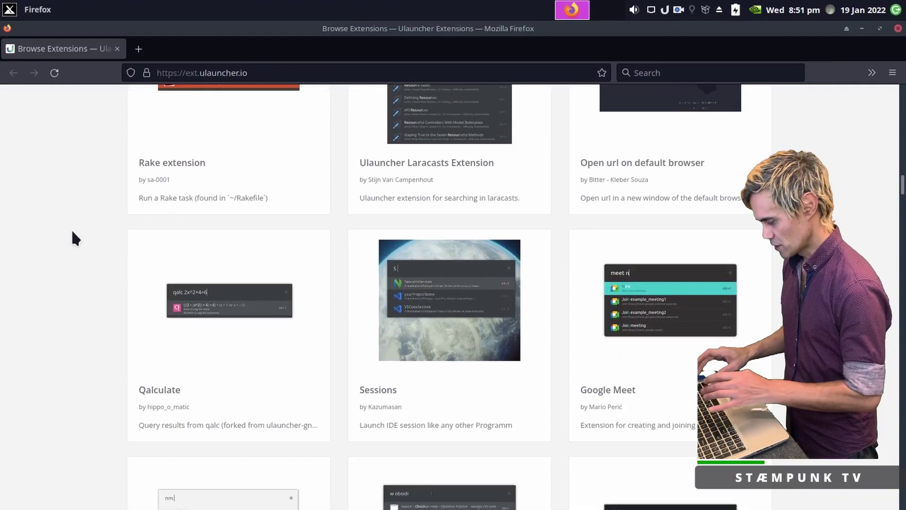
# - Find 'youtub' and 'emoji' on the catalogue page and open both extensions in background tabs
pyautogui.hotkey('ctrl', 'f')
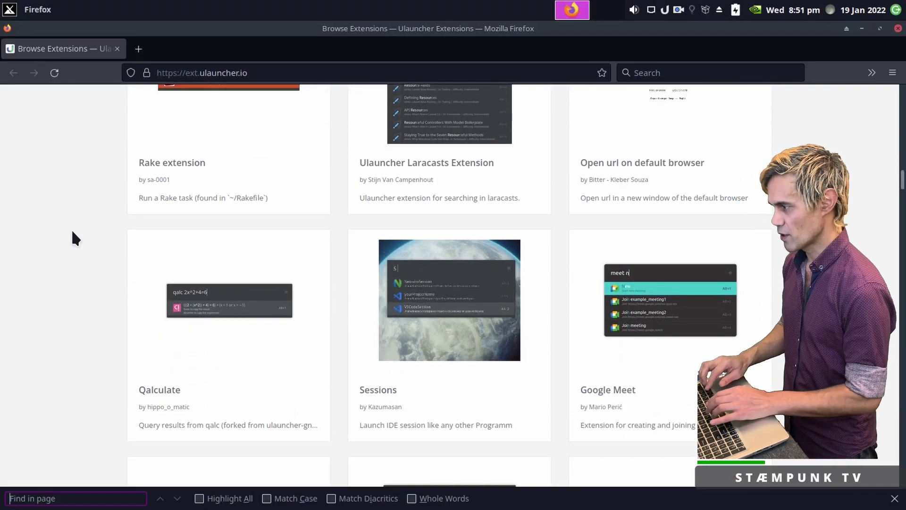
pyautogui.write('youtub')
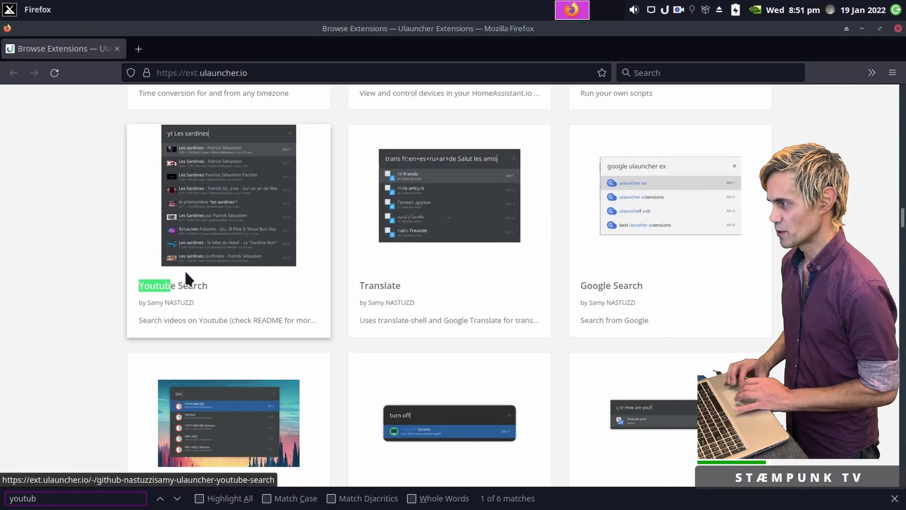
pyautogui.middleClick(246, 245)
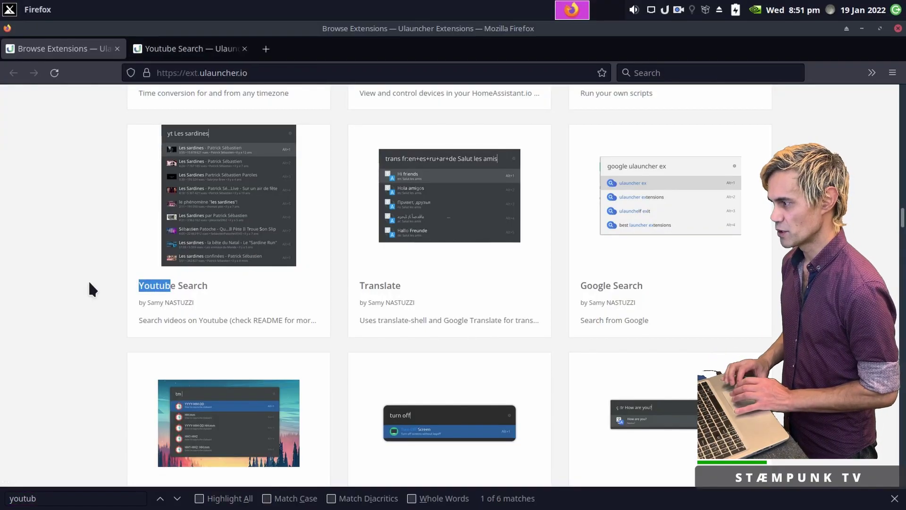
pyautogui.hotkey('ctrl', 'f')
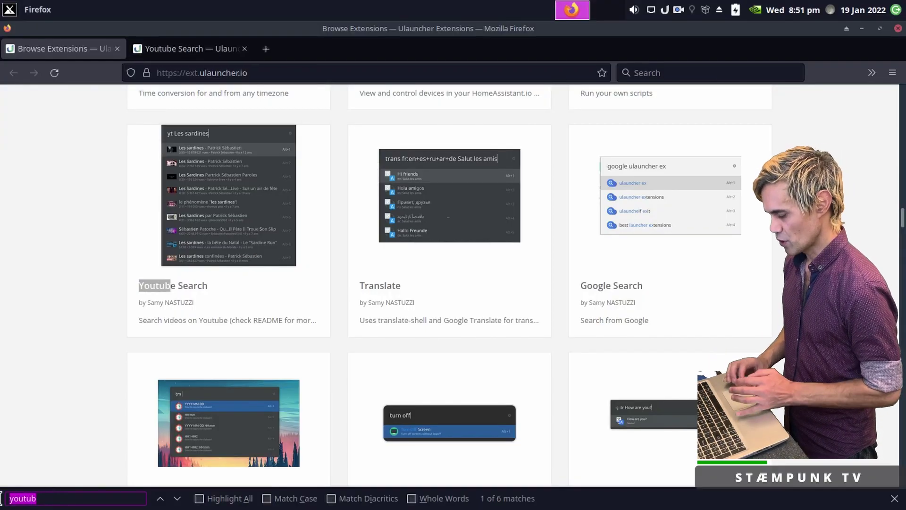
pyautogui.write('emoji')
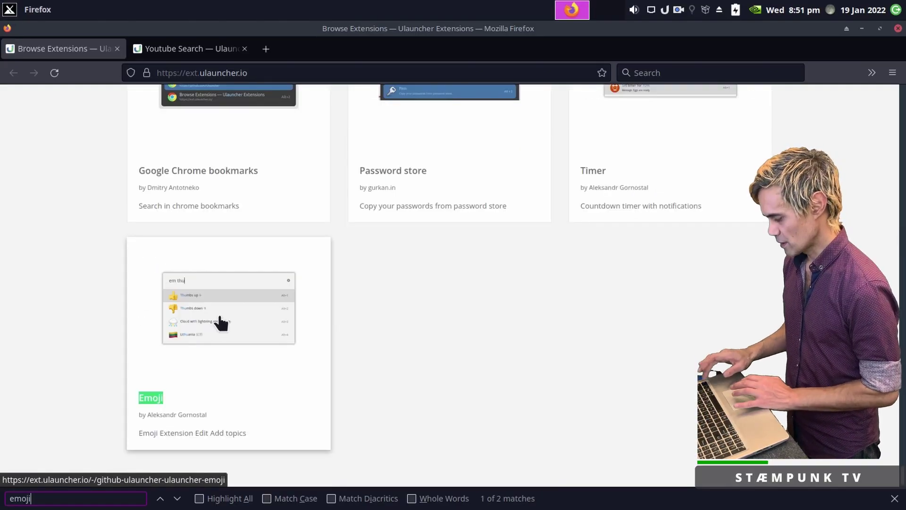
pyautogui.middleClick(221, 324)
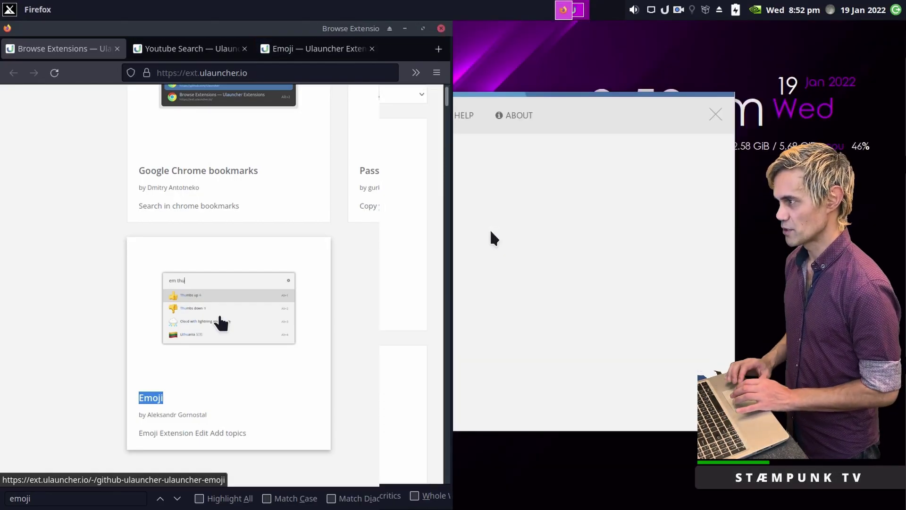
# - Copy the Youtube Search GitHub URL and add it as a new Ulauncher extension
pyautogui.click(148, 52)
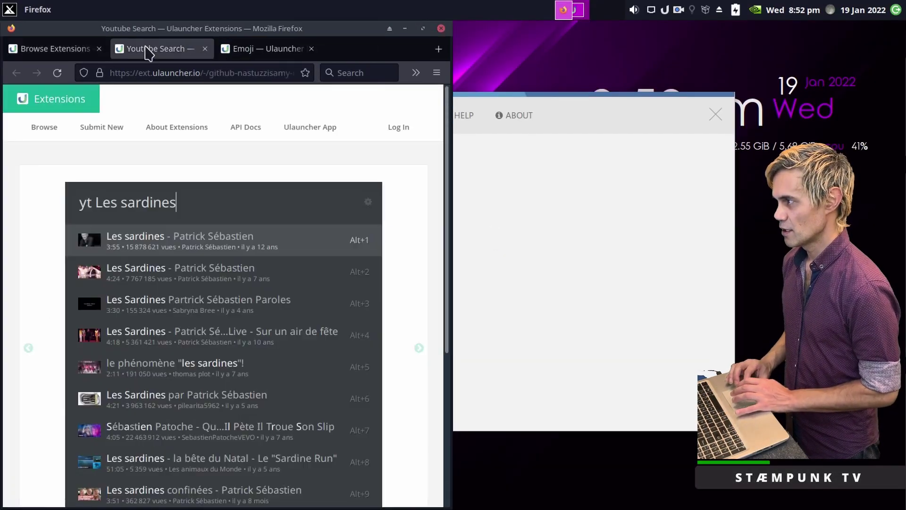
pyautogui.scroll(-5, 401, 216)
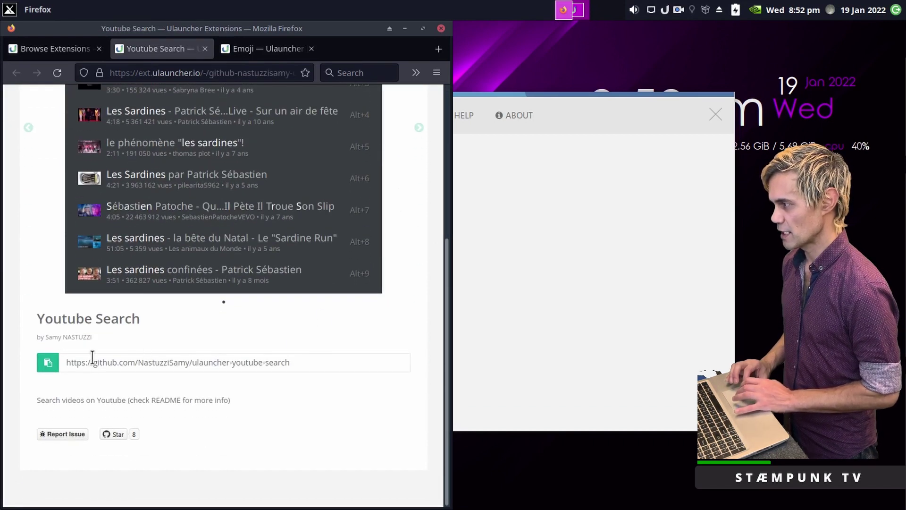
pyautogui.click(48, 363)
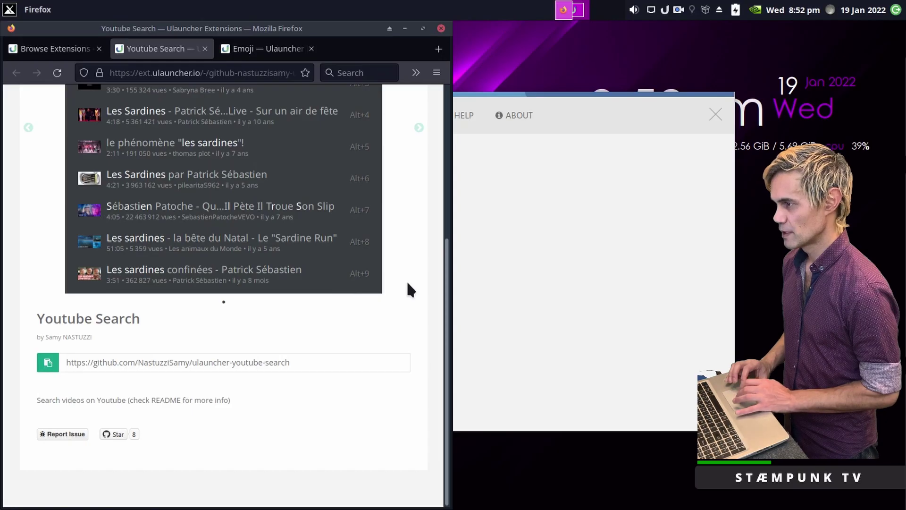
pyautogui.click(568, 179)
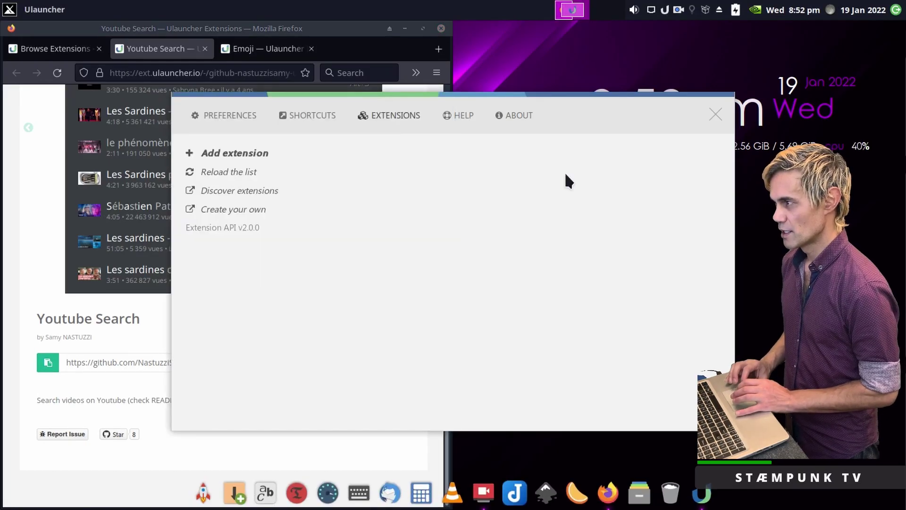
pyautogui.click(242, 153)
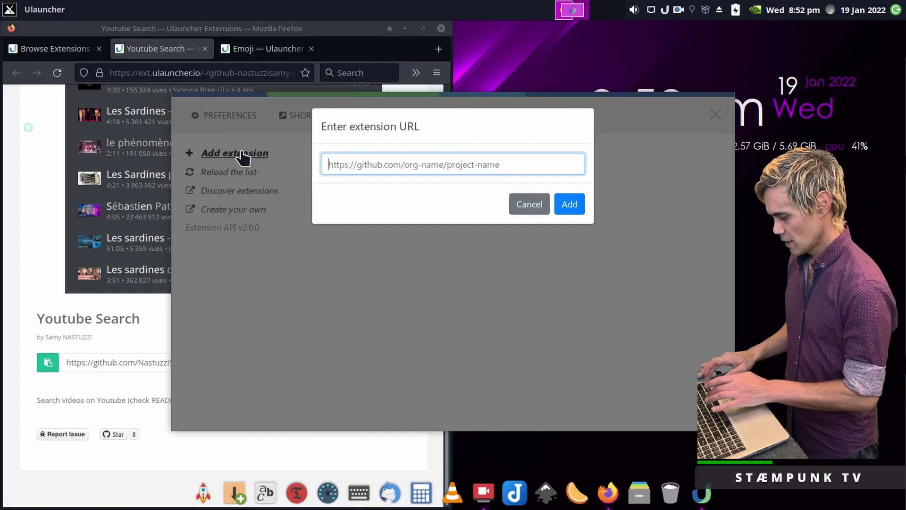
pyautogui.hotkey('ctrl', 'v')
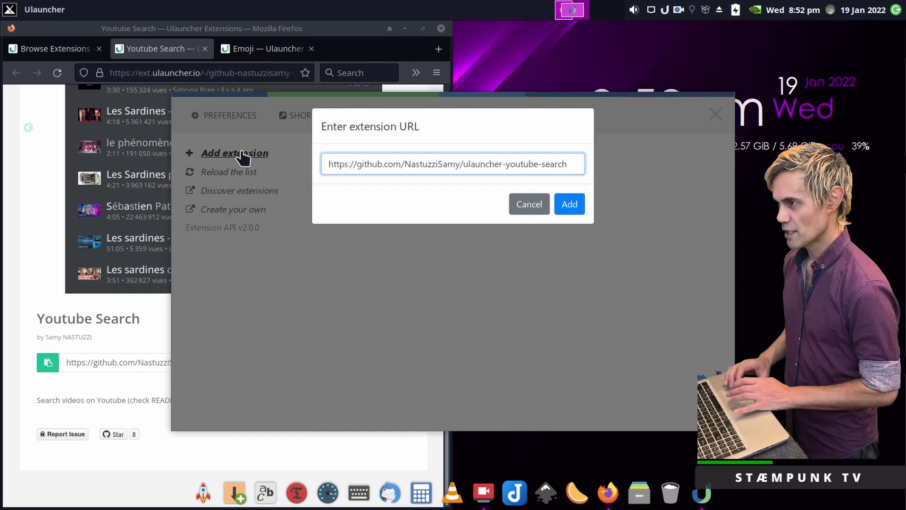
pyautogui.click(571, 206)
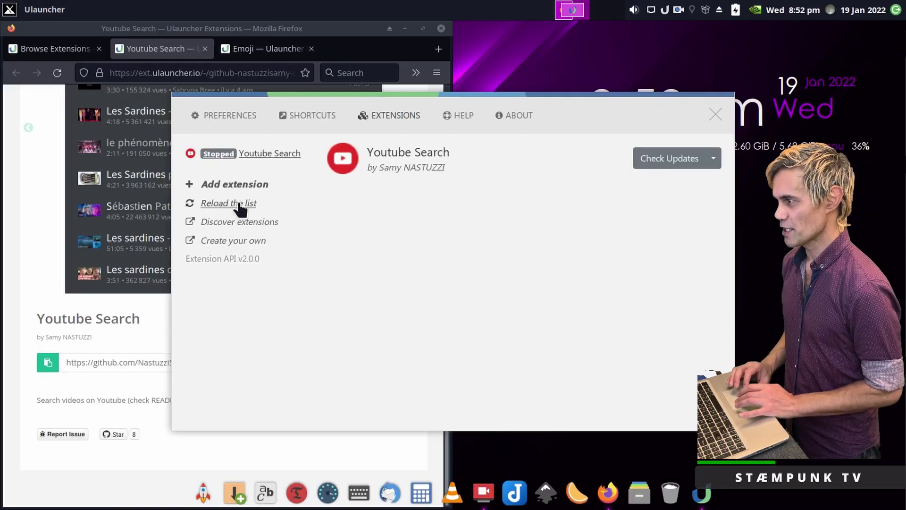
# - Add the Emoji extension from its copied GitHub URL, then reload the extensions list
pyautogui.click(236, 184)
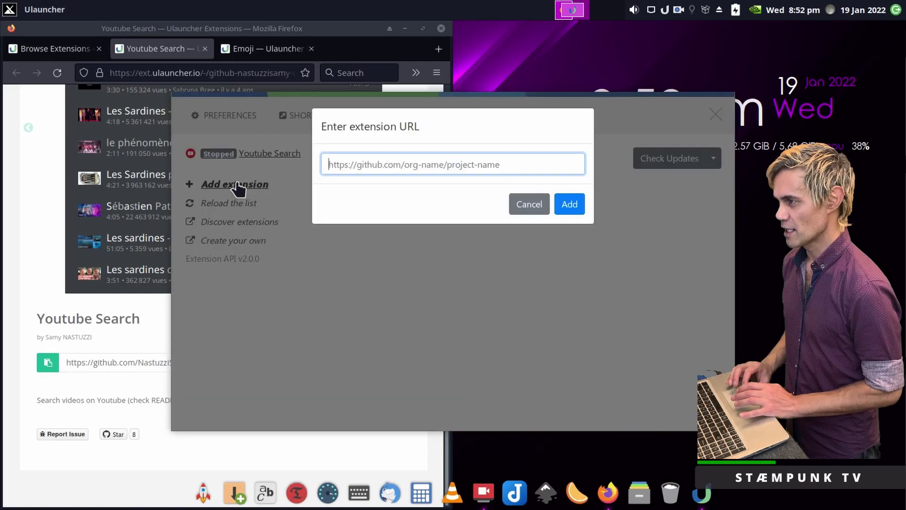
pyautogui.click(265, 51)
pyautogui.scroll(-5, 191, 292)
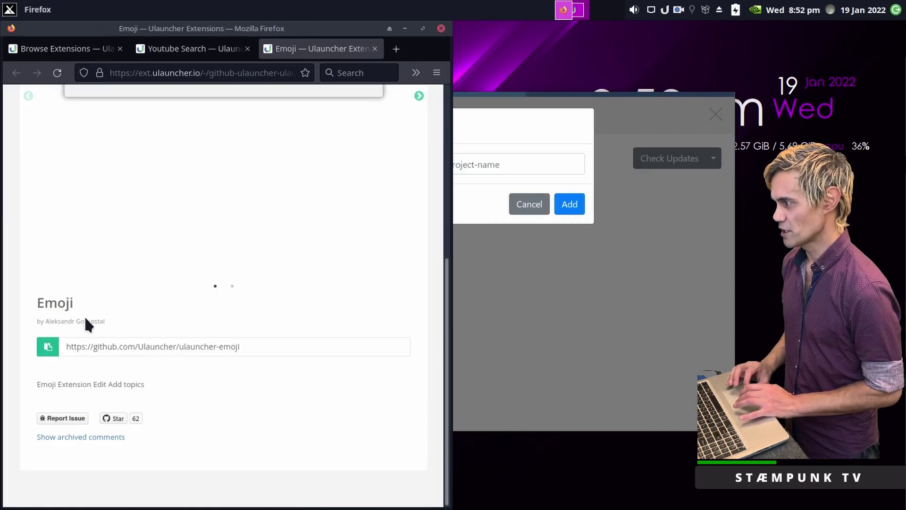
pyautogui.click(46, 349)
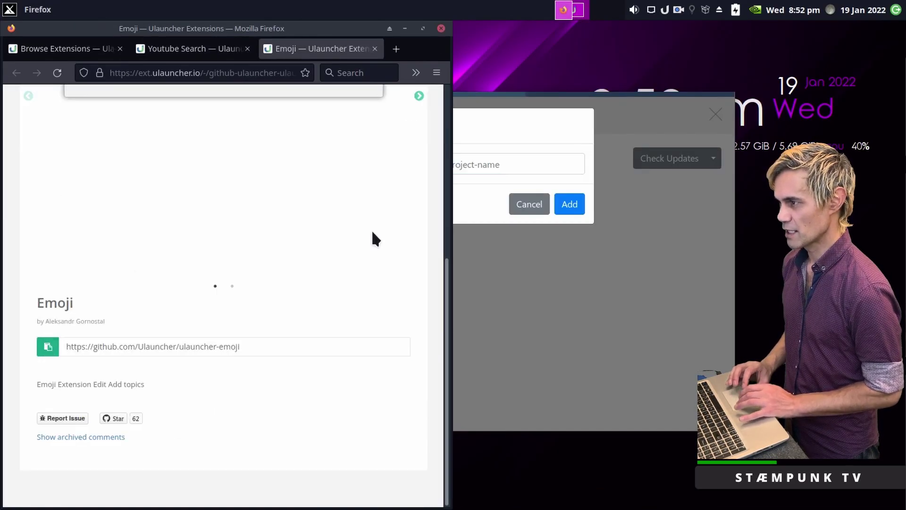
pyautogui.click(518, 162)
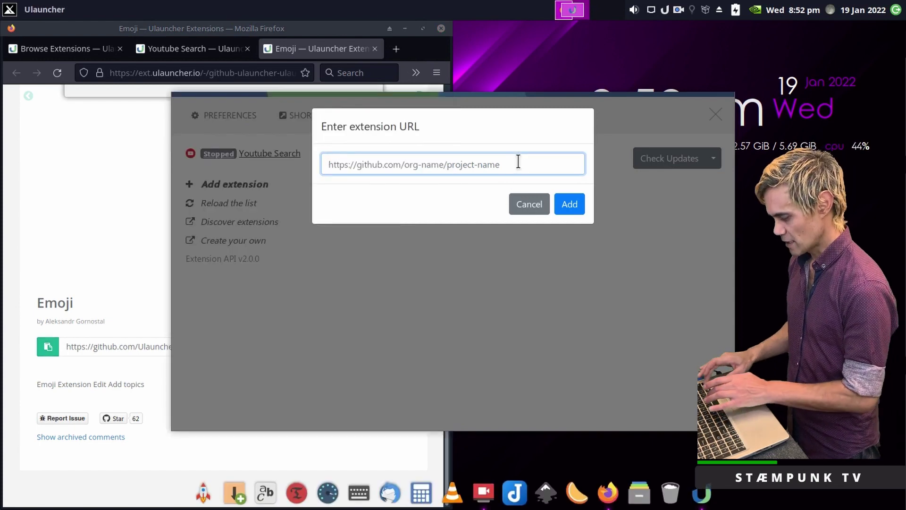
pyautogui.hotkey('ctrl', 'v')
pyautogui.click(572, 204)
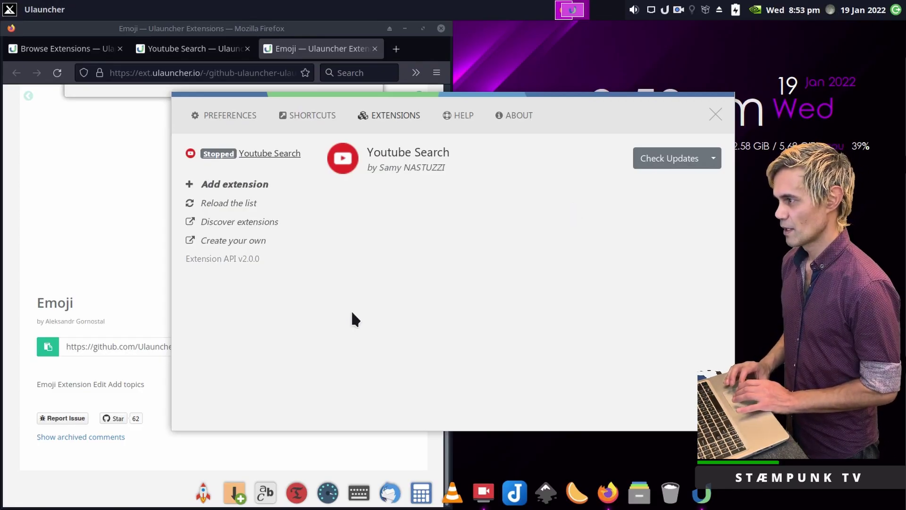
pyautogui.click(227, 206)
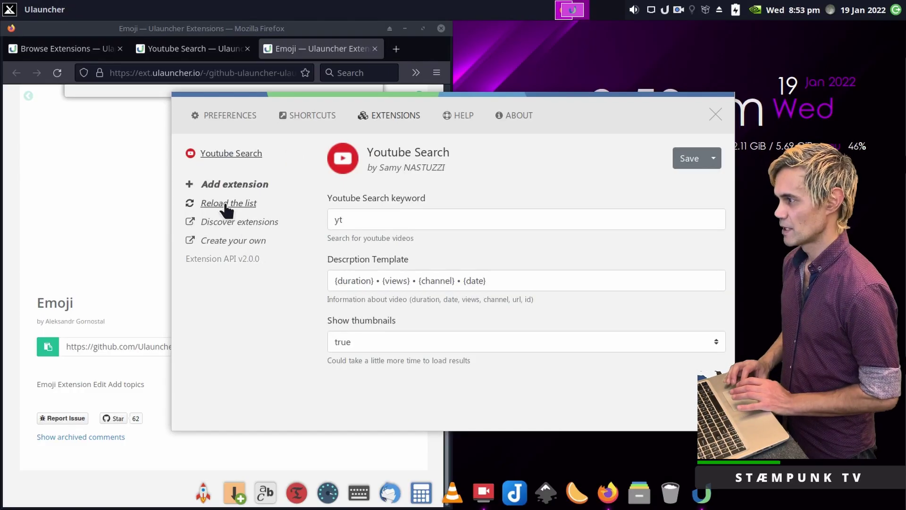
pyautogui.click(227, 204)
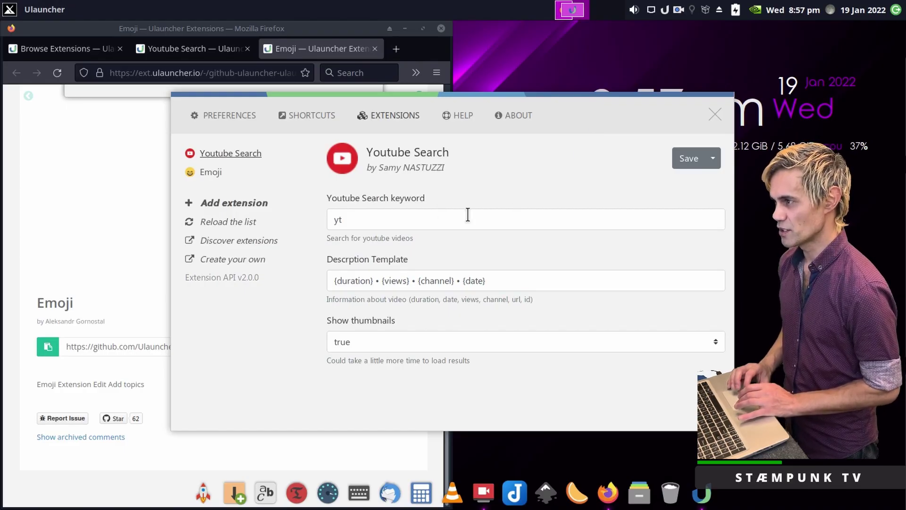
# - Confirm the Youtube Search keyword is yt, then search 'yt mx linux 21' in the launcher
pyautogui.moveTo(351, 221); pyautogui.dragTo(329, 221)
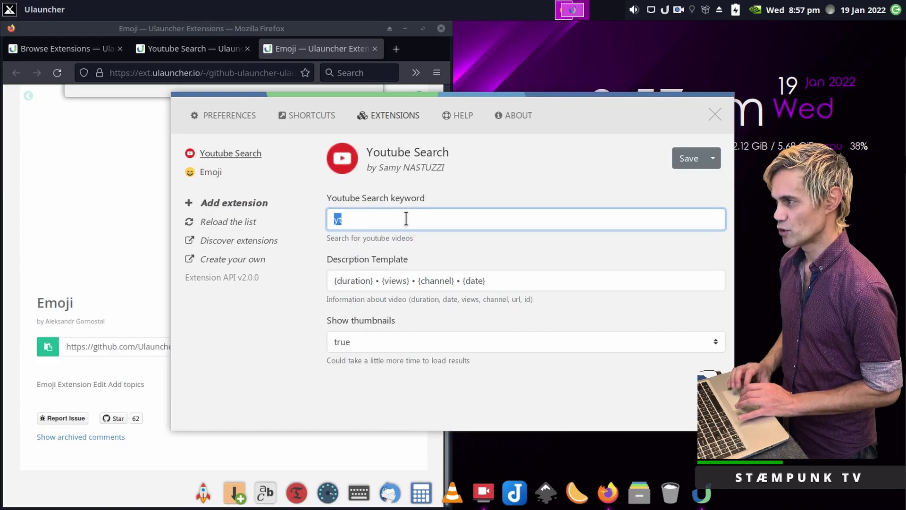
pyautogui.click(375, 217)
pyautogui.click(212, 172)
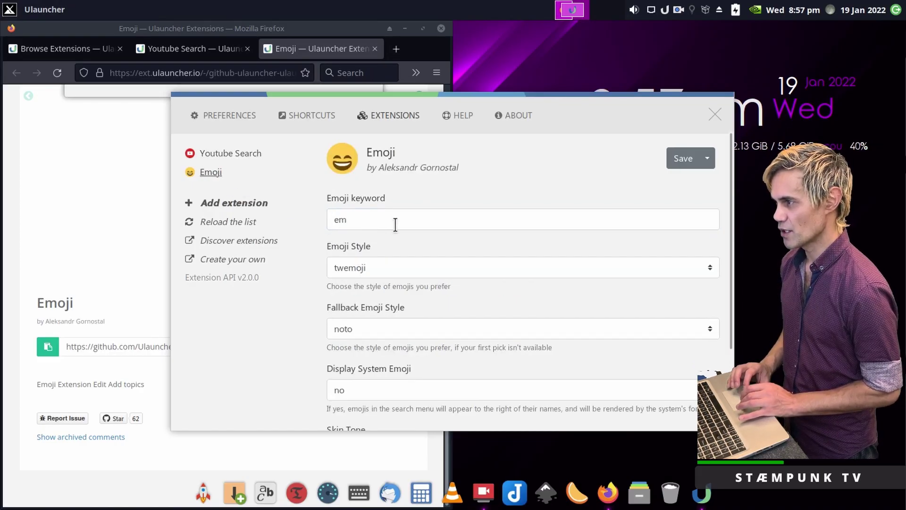
pyautogui.click(245, 154)
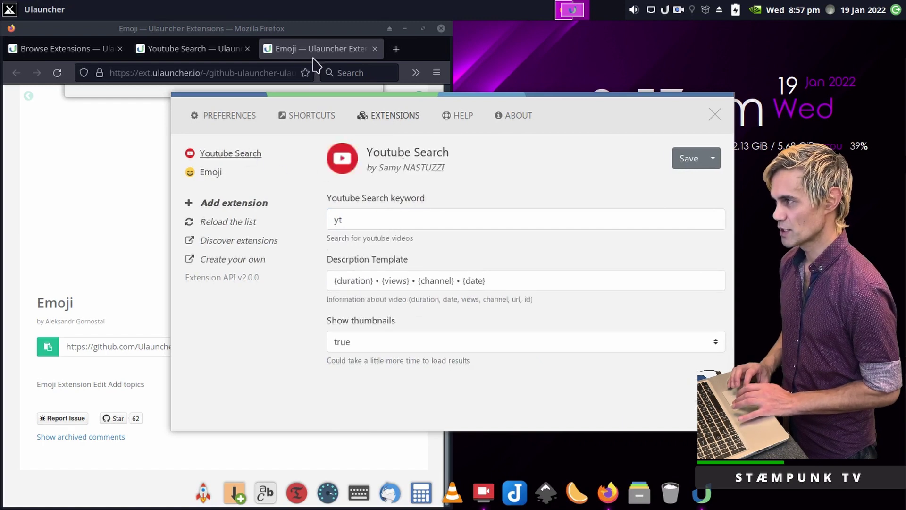
pyautogui.hotkey('ctrl', 'space')
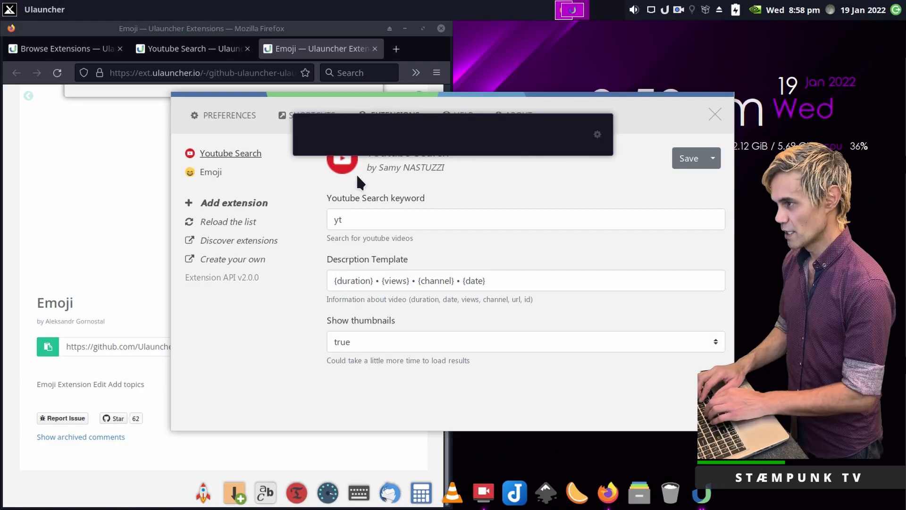
pyautogui.write('yt')
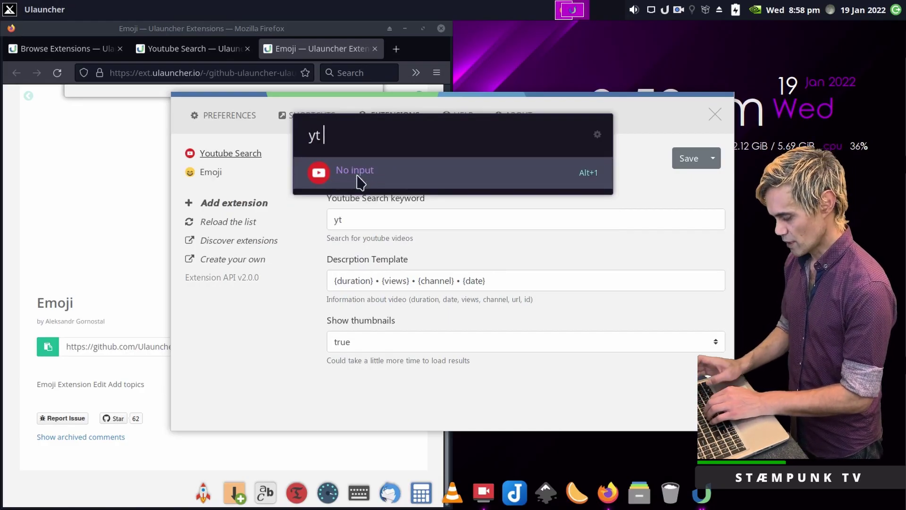
pyautogui.write(' mx linux')
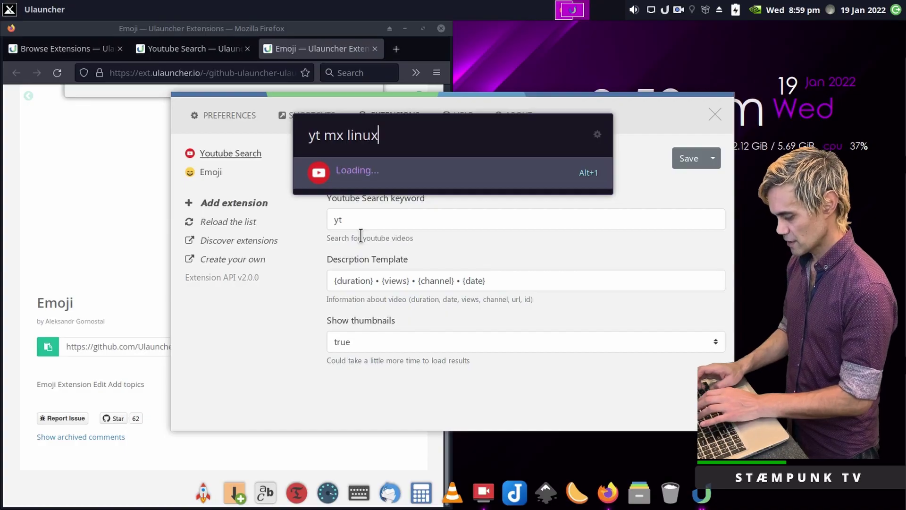
pyautogui.write(' 21')
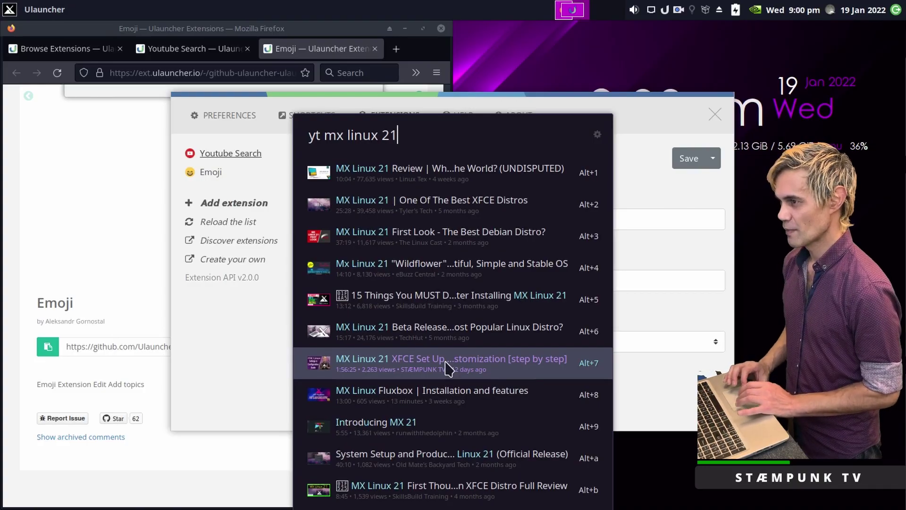
# - Insert the rolling-on-the-floor-laughing emoji via 'em rol' after the GitHub link in Firefox
pyautogui.click(639, 156)
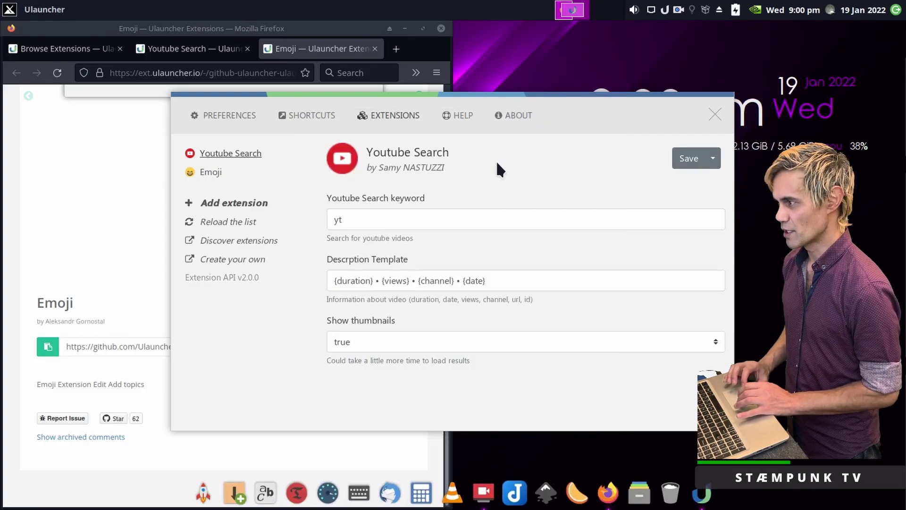
pyautogui.click(204, 173)
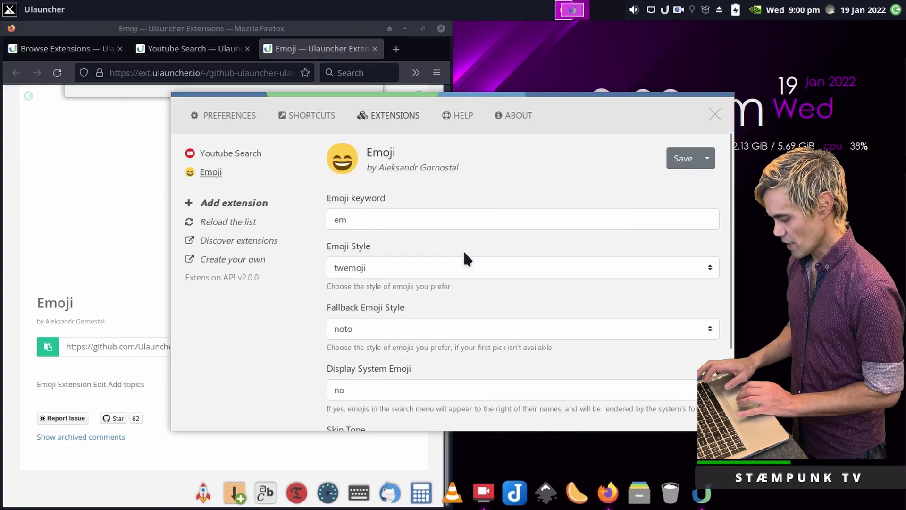
pyautogui.hotkey('ctrl', 'space')
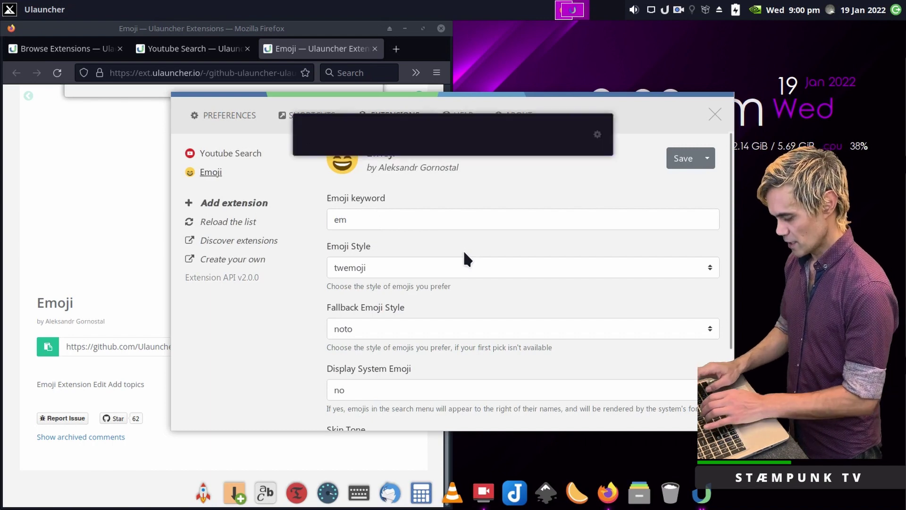
pyautogui.write('em ')
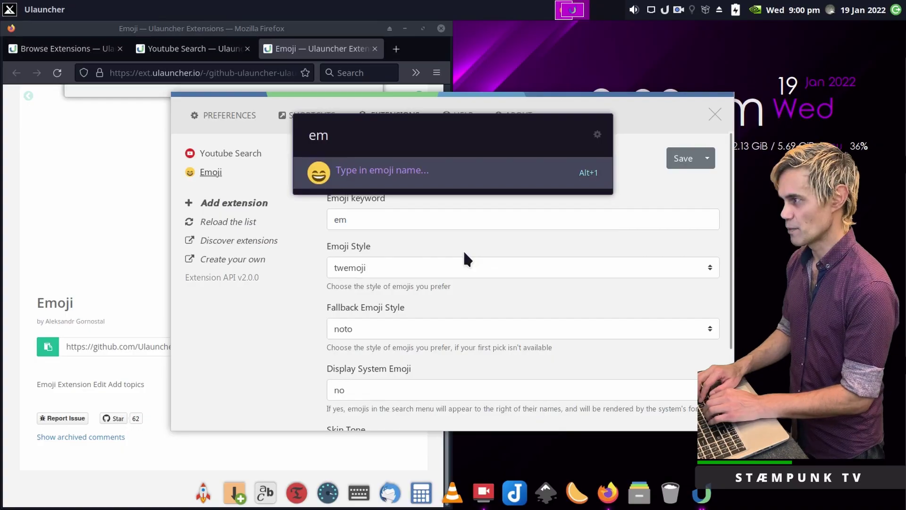
pyautogui.write('rol')
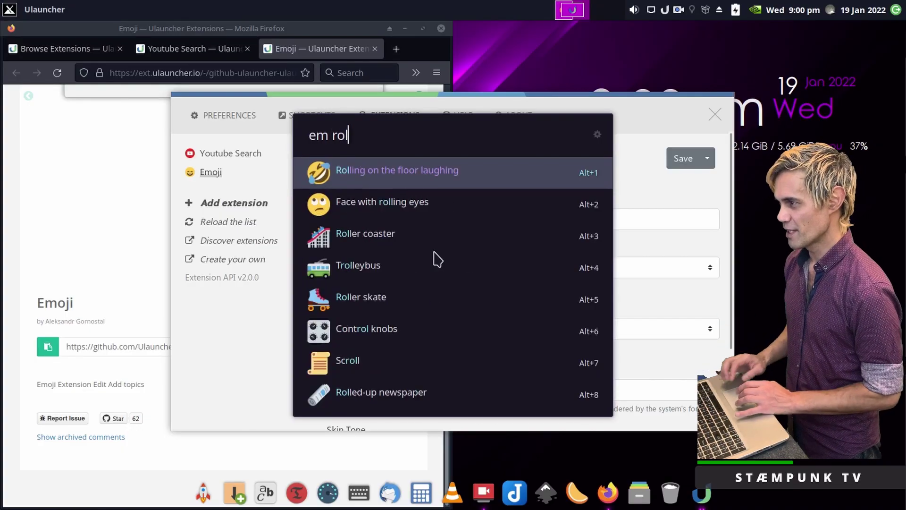
pyautogui.click(401, 175)
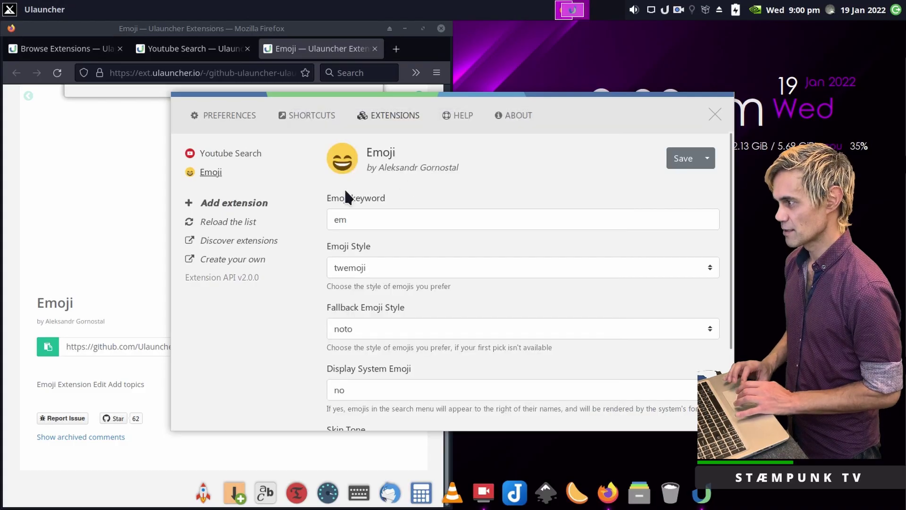
pyautogui.click(113, 221)
pyautogui.click(333, 346)
pyautogui.hotkey('ctrl', 'v')
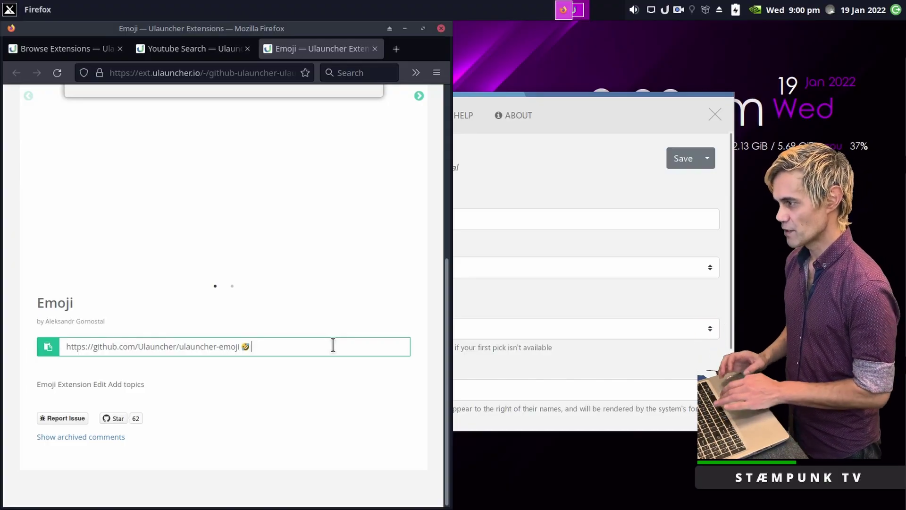
# - Add a penguin emoji via 'em peng' right after the laughing one
pyautogui.hotkey('ctrl', 'space')
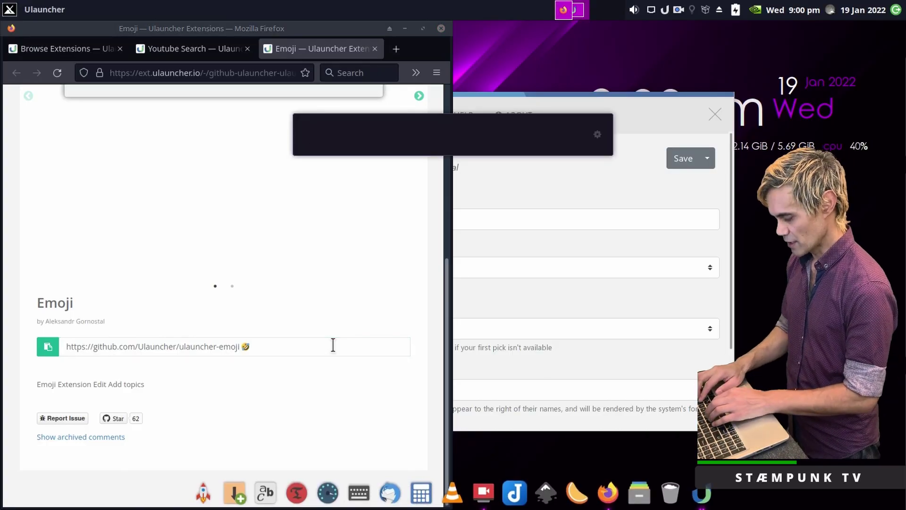
pyautogui.write('em ')
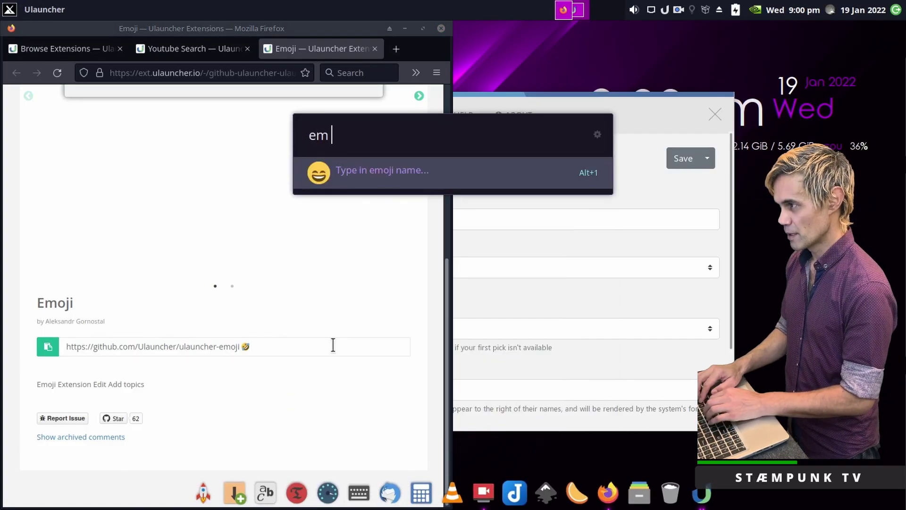
pyautogui.write('peng')
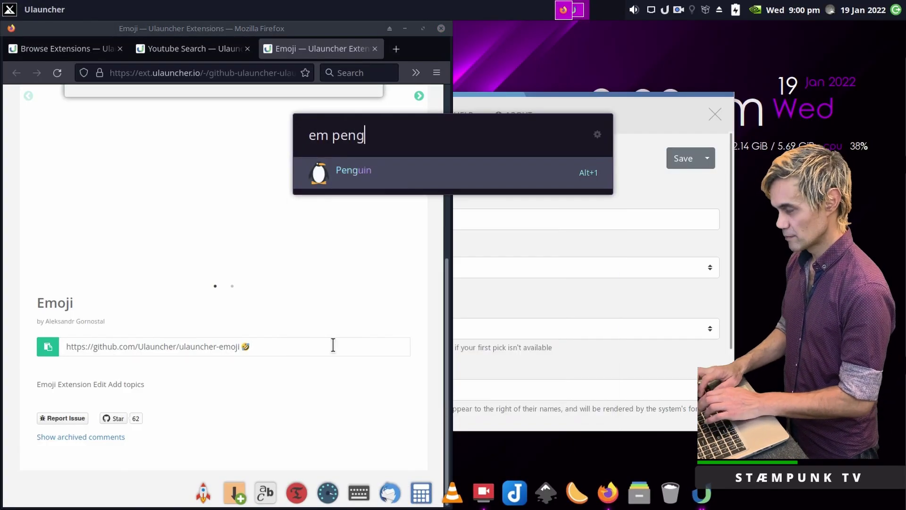
pyautogui.press('Return')
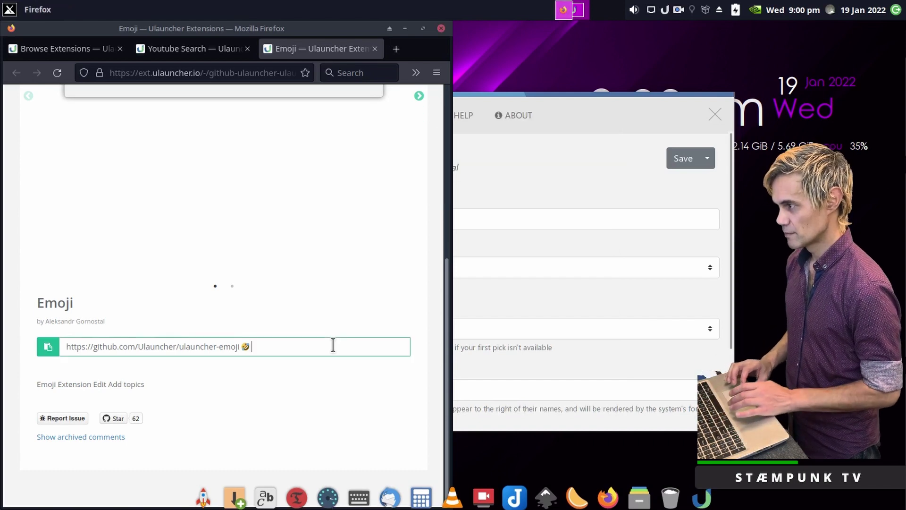
pyautogui.hotkey('ctrl', 'v')
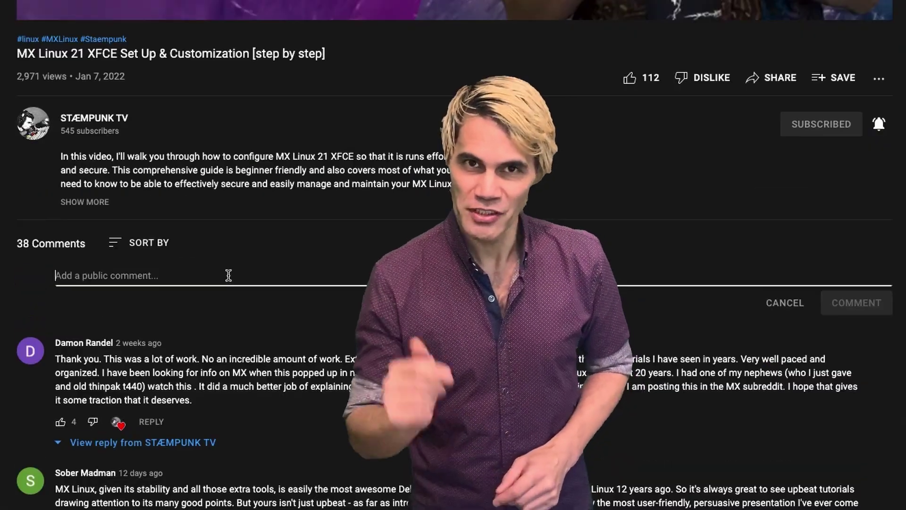
# - Comment 'Cool vid!' on the MX Linux video, subscribe, and open the notification bell
pyautogui.click(227, 273)
pyautogui.write('Cool vid!')
pyautogui.click(857, 302)
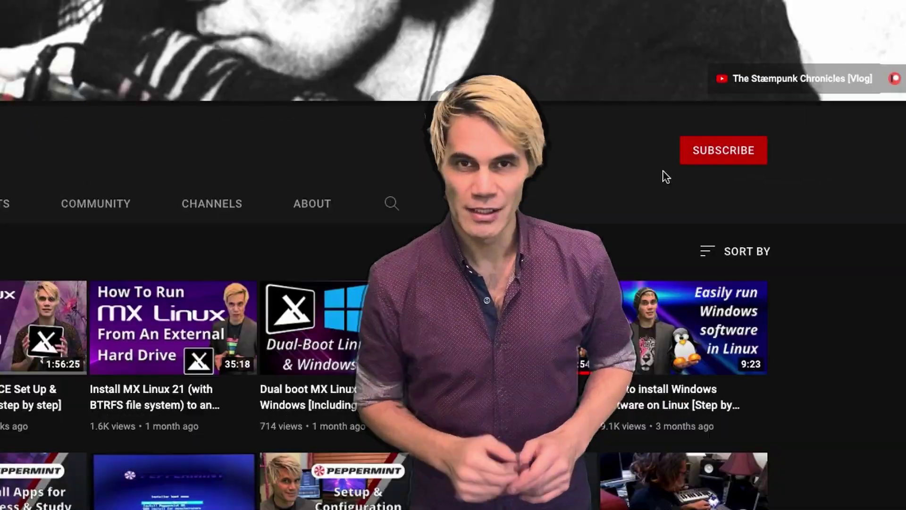
pyautogui.click(717, 157)
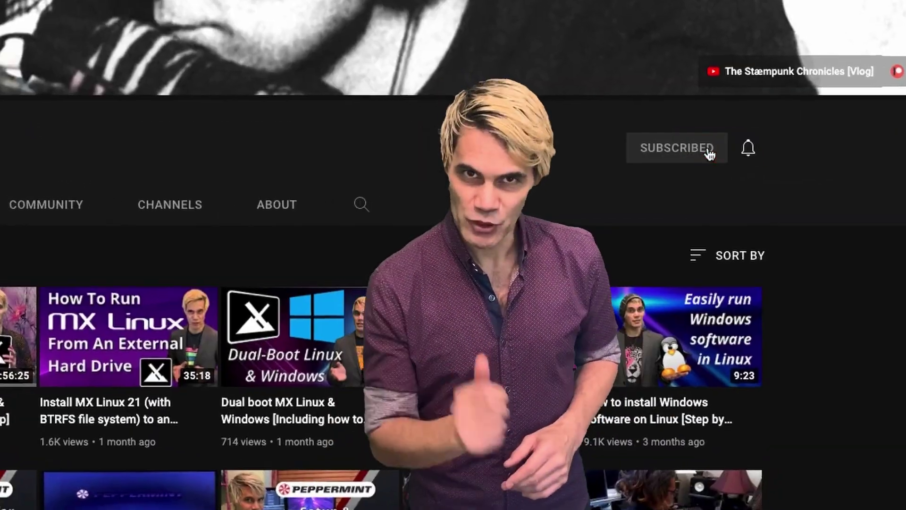
pyautogui.click(751, 151)
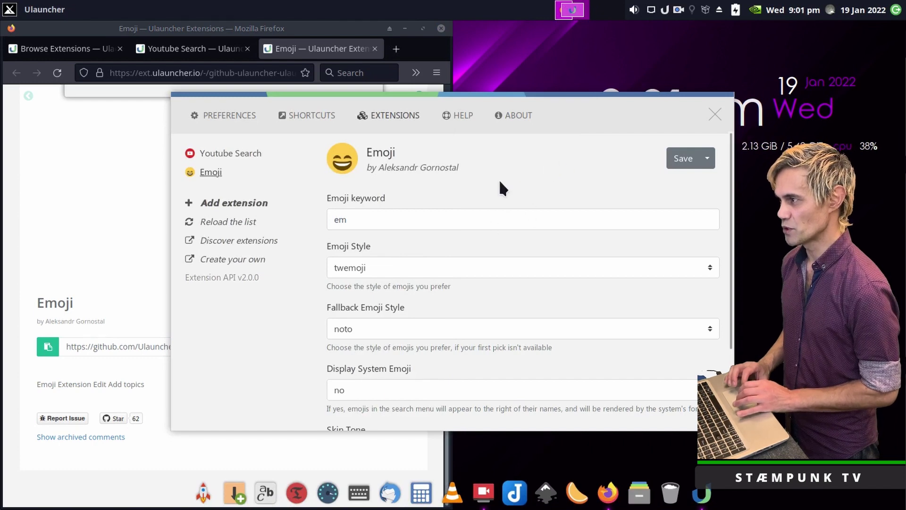
# - Run the wiki shortcut with 'youtube', then close the Wikipedia tab and return to Firefox
pyautogui.click(307, 116)
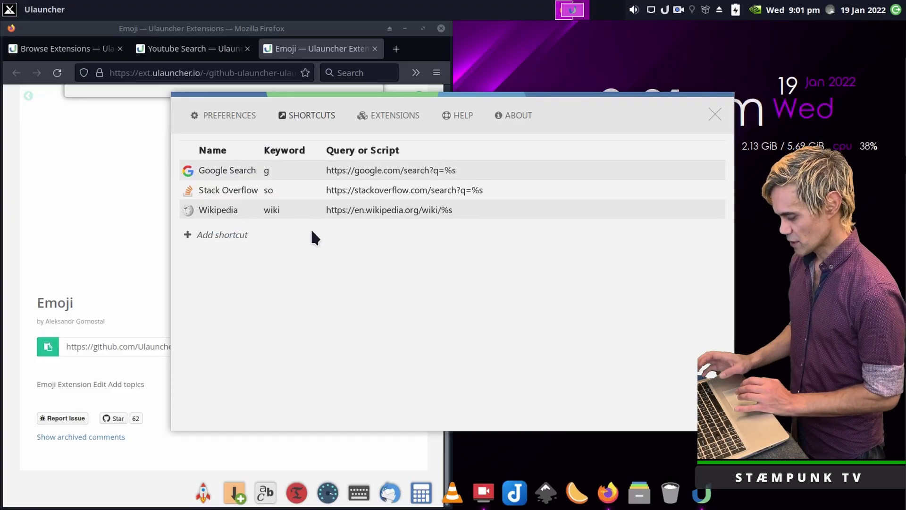
pyautogui.hotkey('ctrl', 'space')
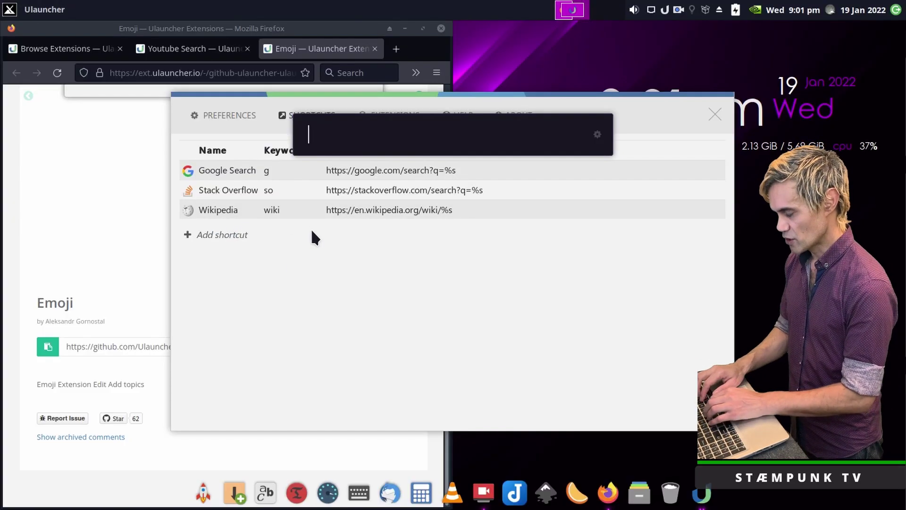
pyautogui.write('wiki')
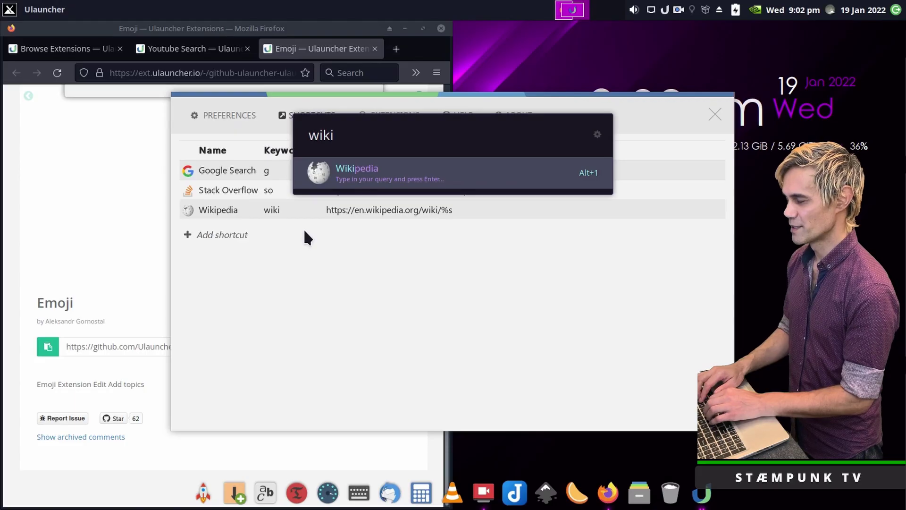
pyautogui.write('you')
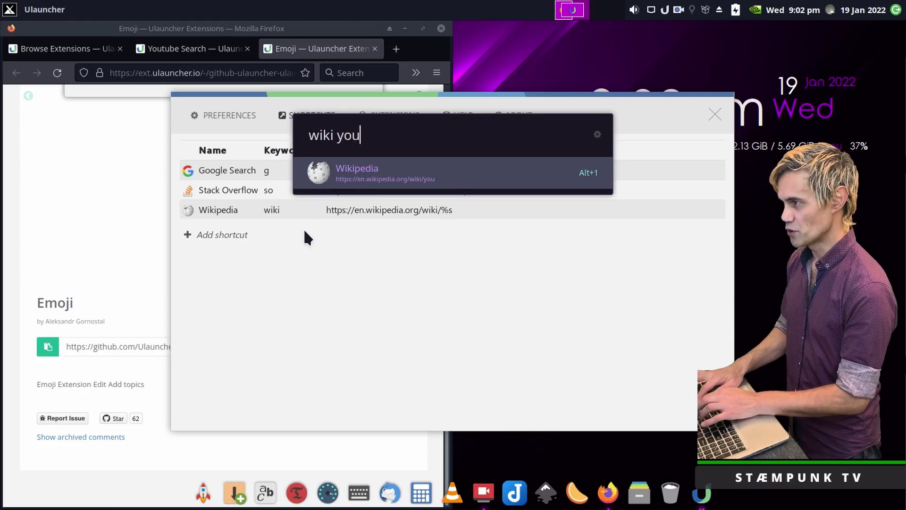
pyautogui.write('tube')
pyautogui.press('Return')
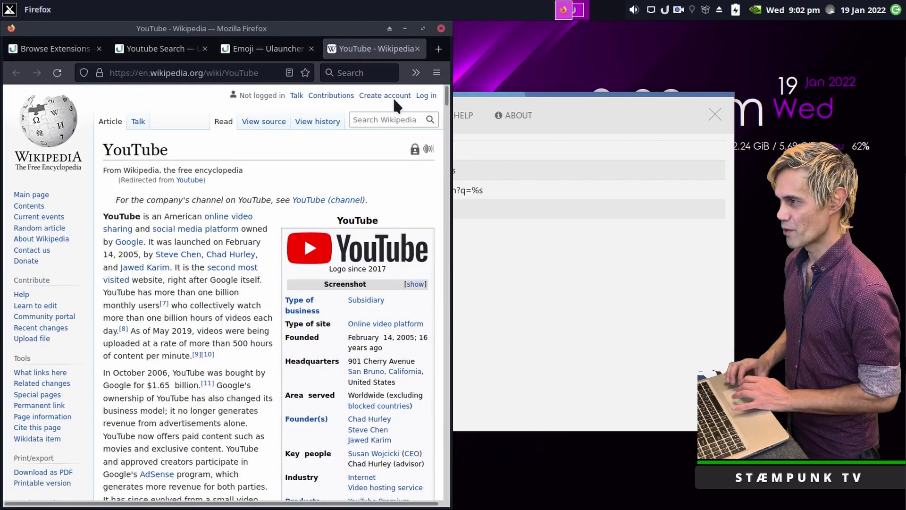
pyautogui.hotkey('ctrl', 'w')
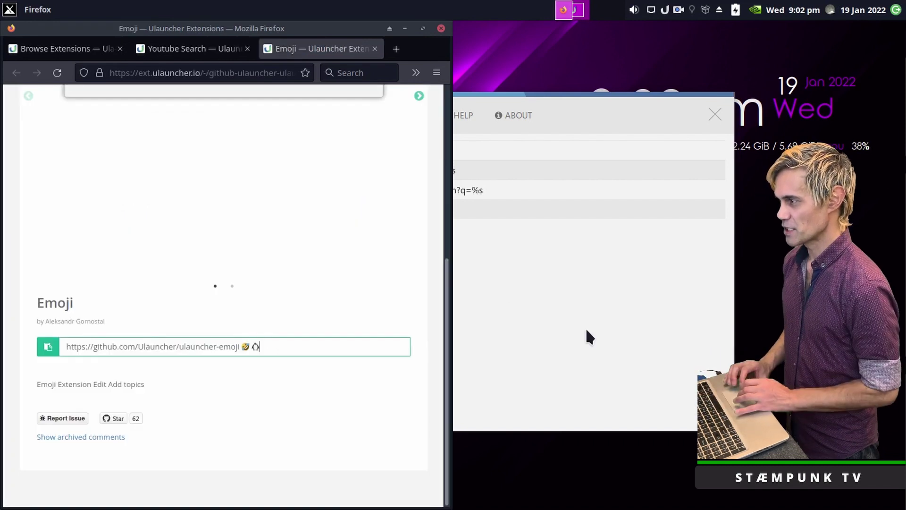
pyautogui.click(594, 328)
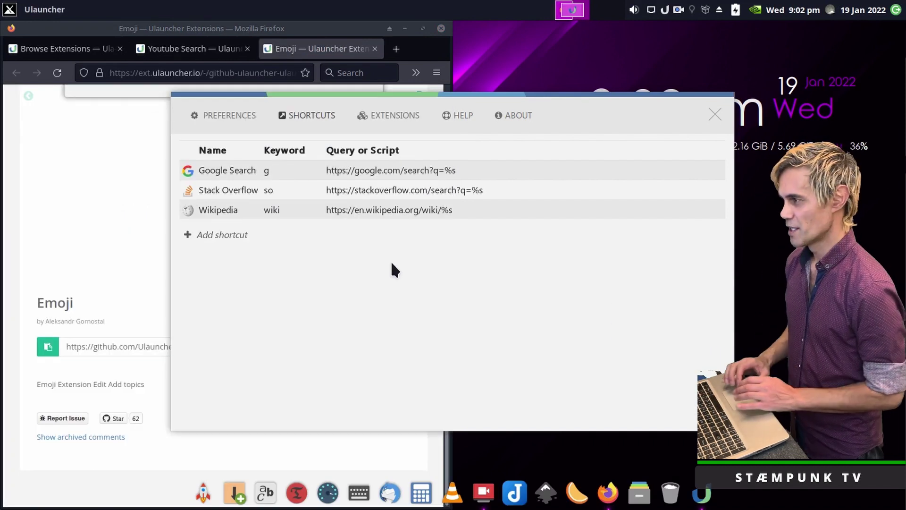
pyautogui.click(348, 28)
# - Open a new tab and close all other Firefox tabs
pyautogui.click(397, 50)
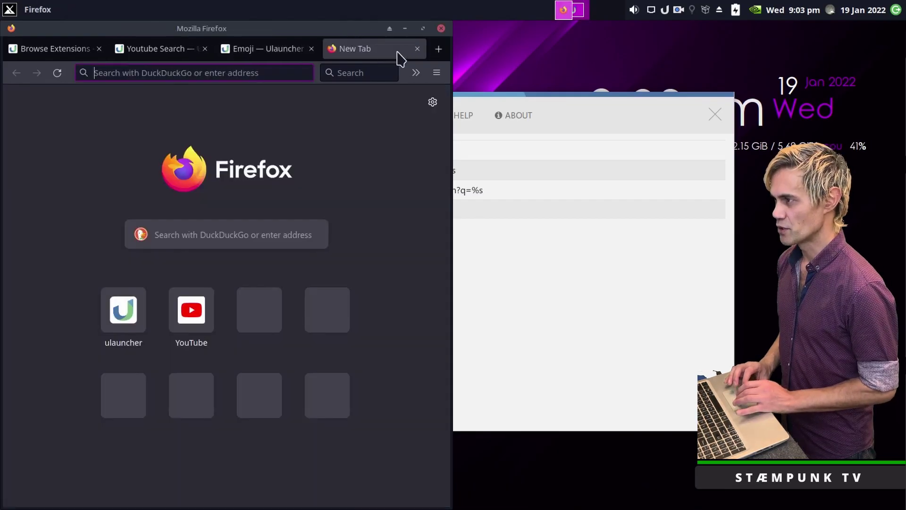
pyautogui.rightClick(381, 56)
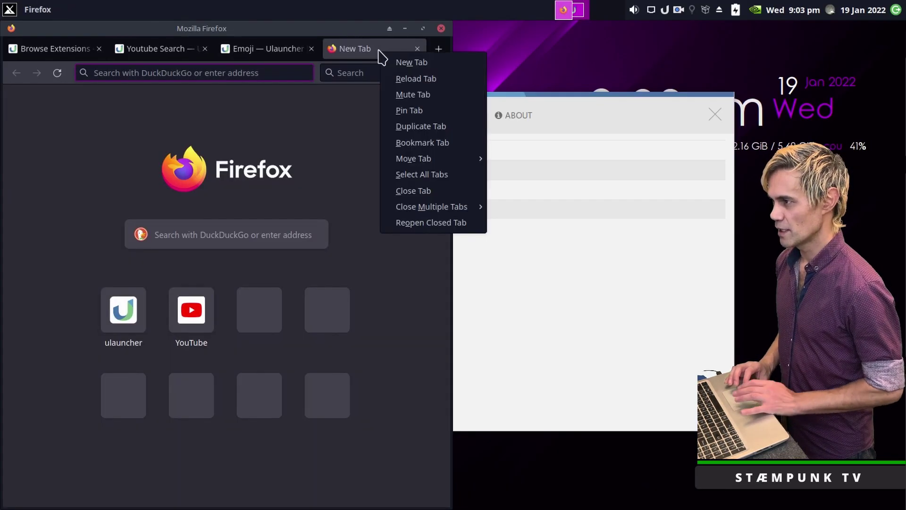
pyautogui.moveTo(477, 212)
pyautogui.click(530, 242)
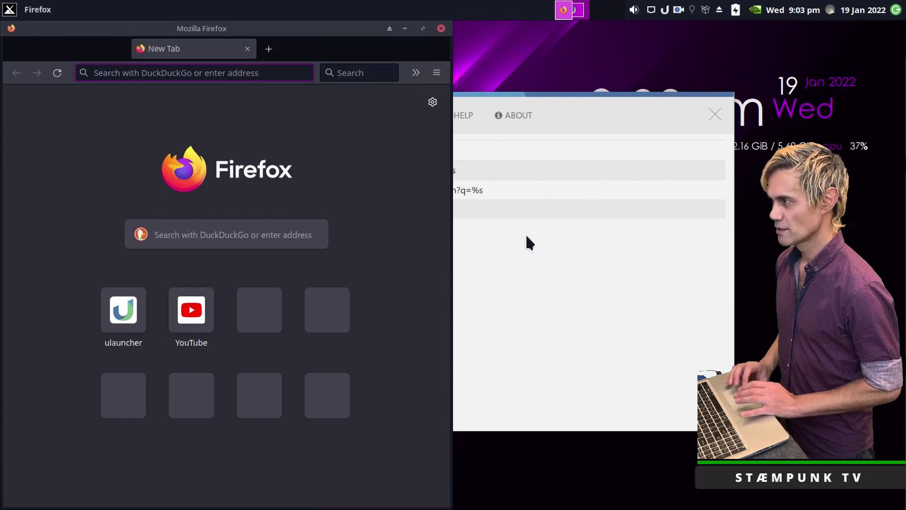
# - Search icon-icons.com for duckduckgo icons and select the results page address
pyautogui.click(216, 73)
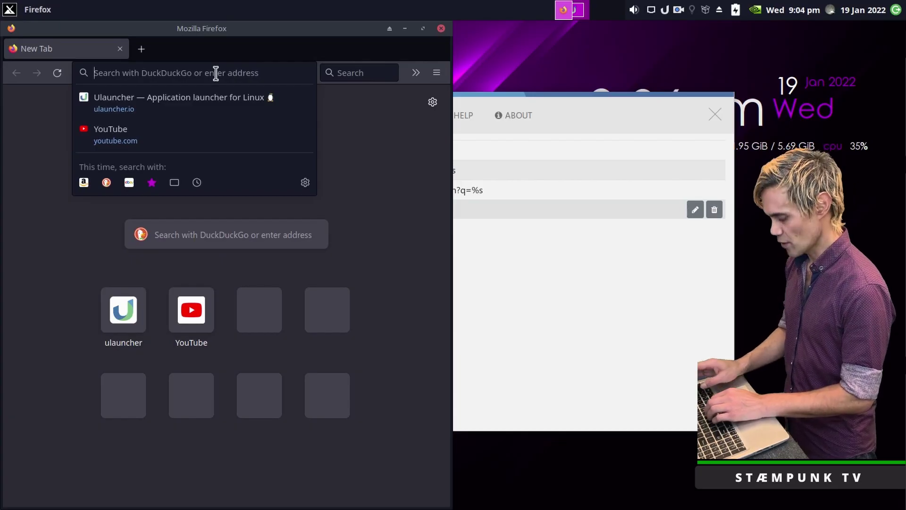
pyautogui.write('ic')
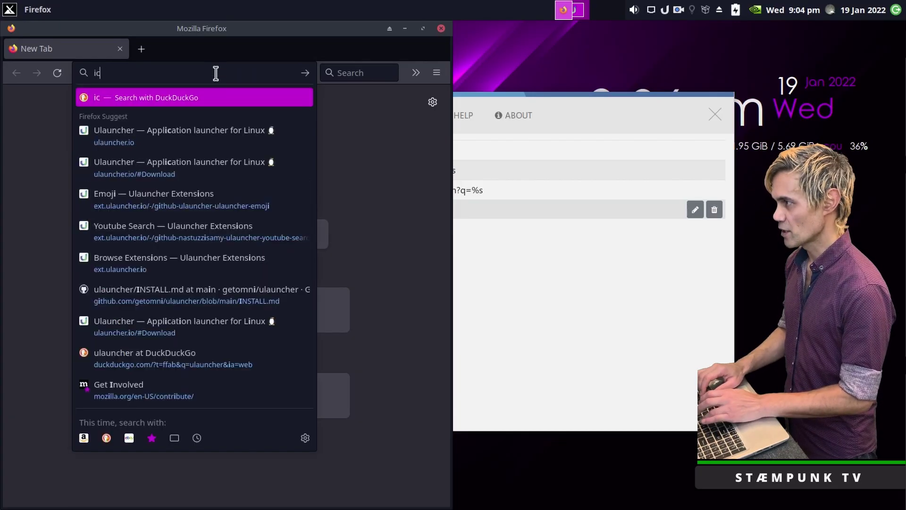
pyautogui.write('on-icons.com')
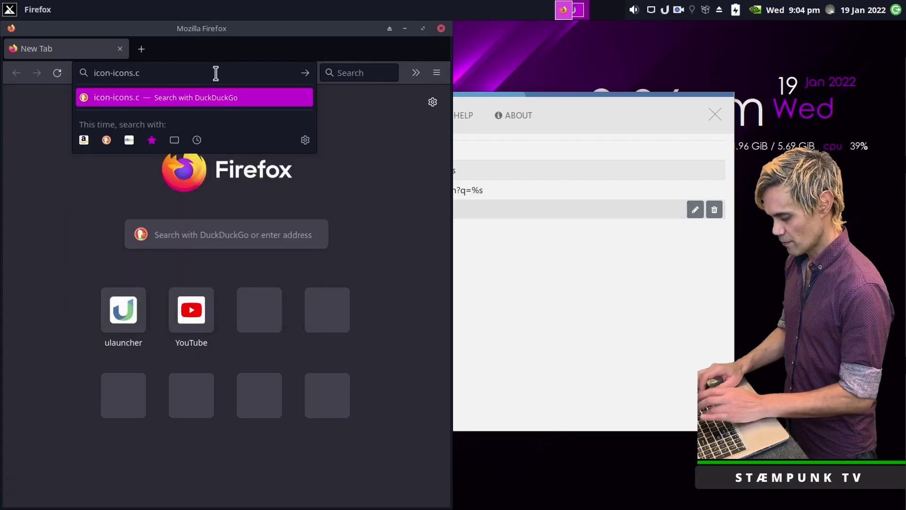
pyautogui.press('Return')
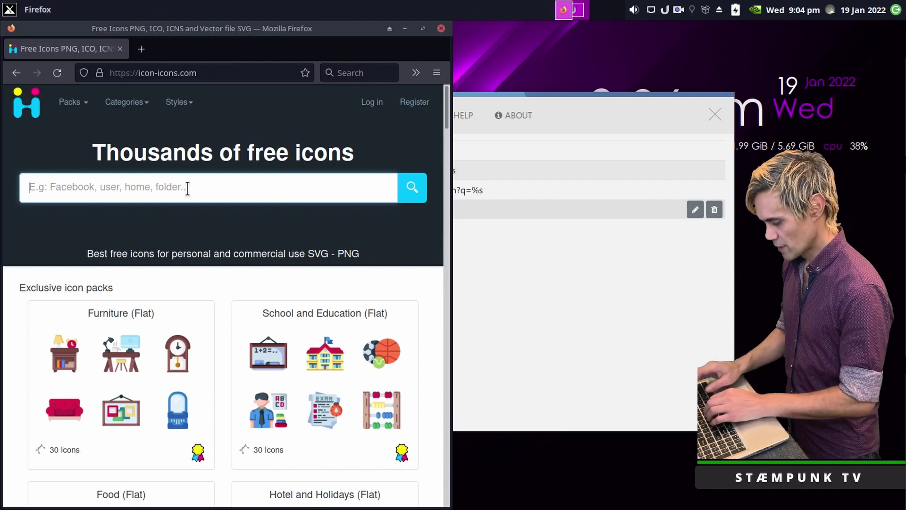
pyautogui.write('duckduck')
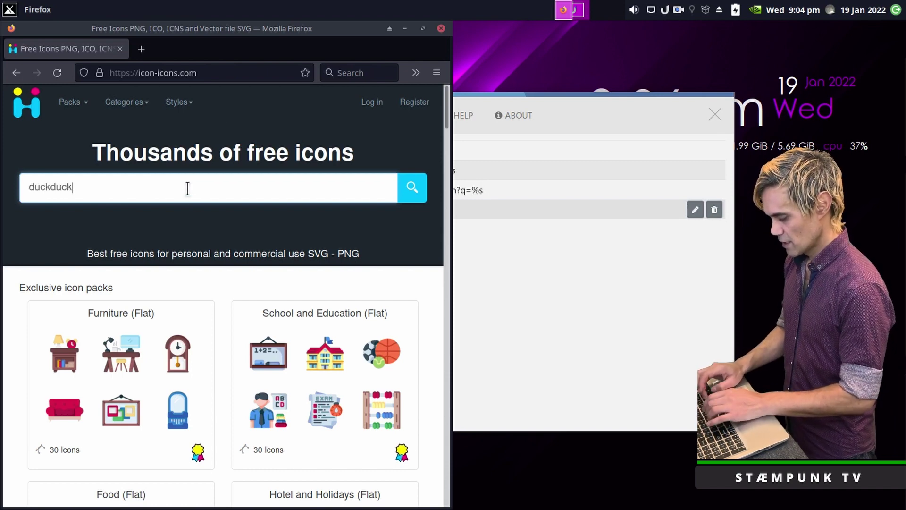
pyautogui.write('g')
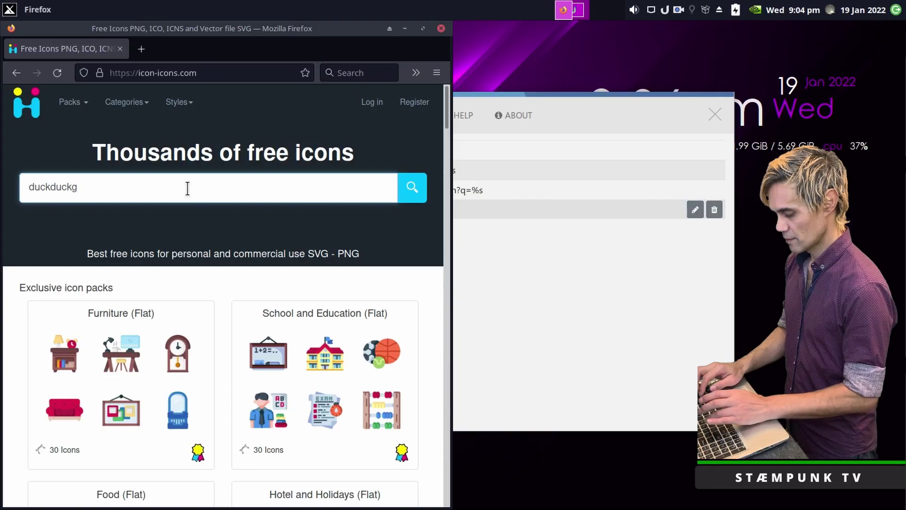
pyautogui.write('o')
pyautogui.press('Return')
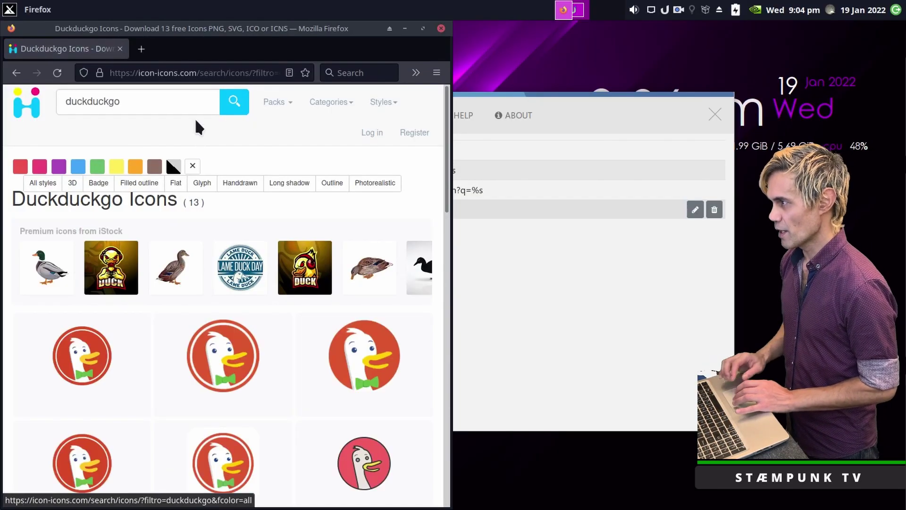
pyautogui.click(168, 70)
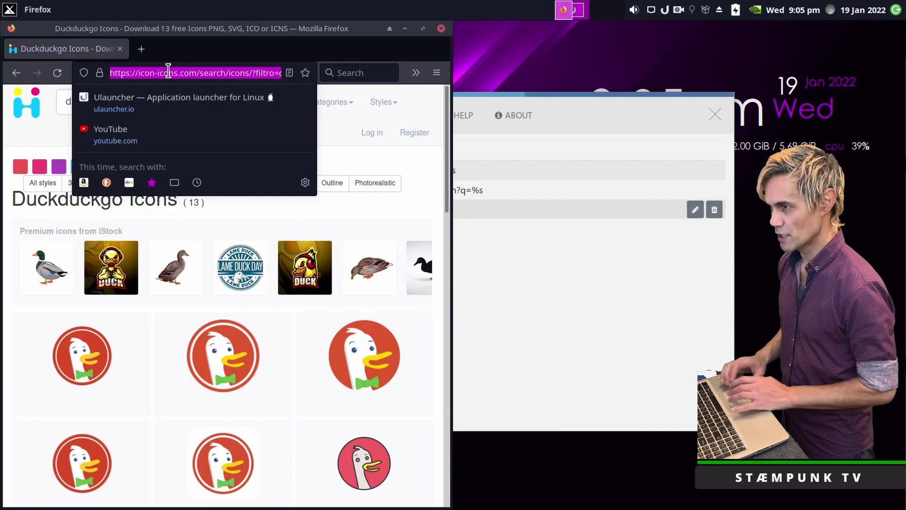
pyautogui.click(573, 293)
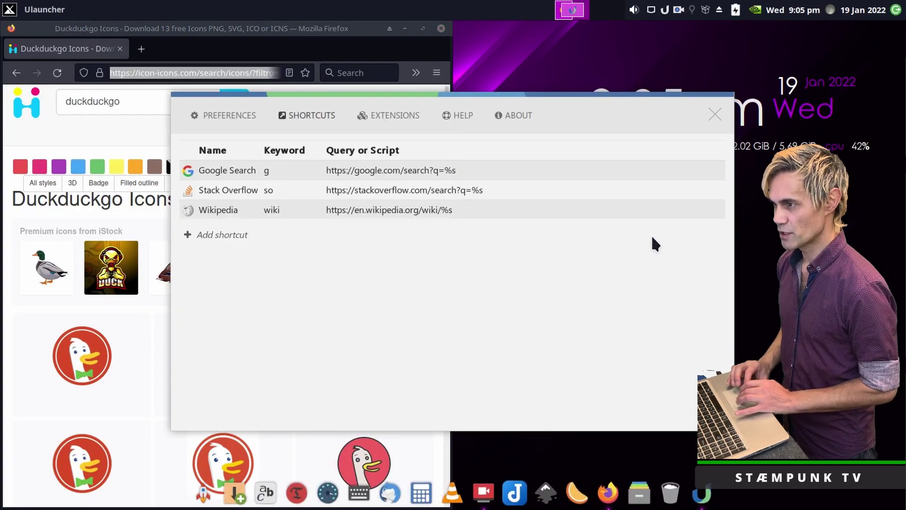
pyautogui.click(219, 240)
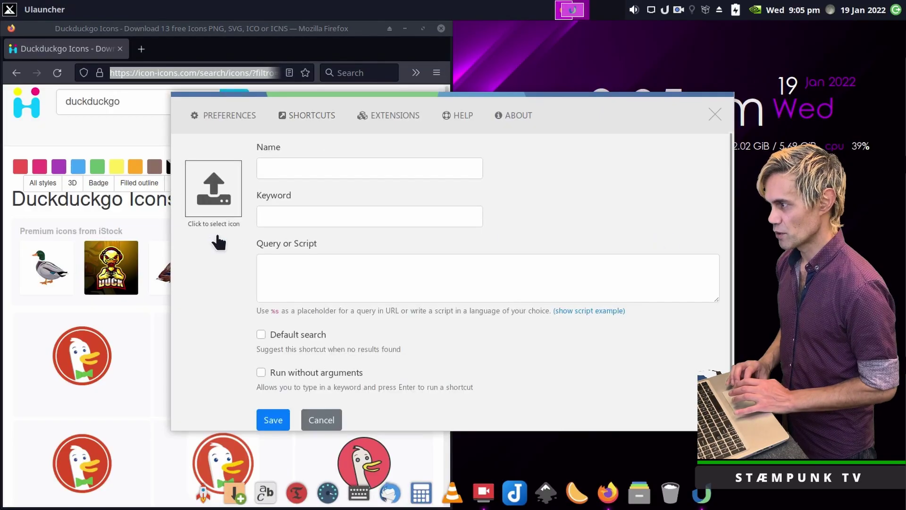
pyautogui.click(316, 276)
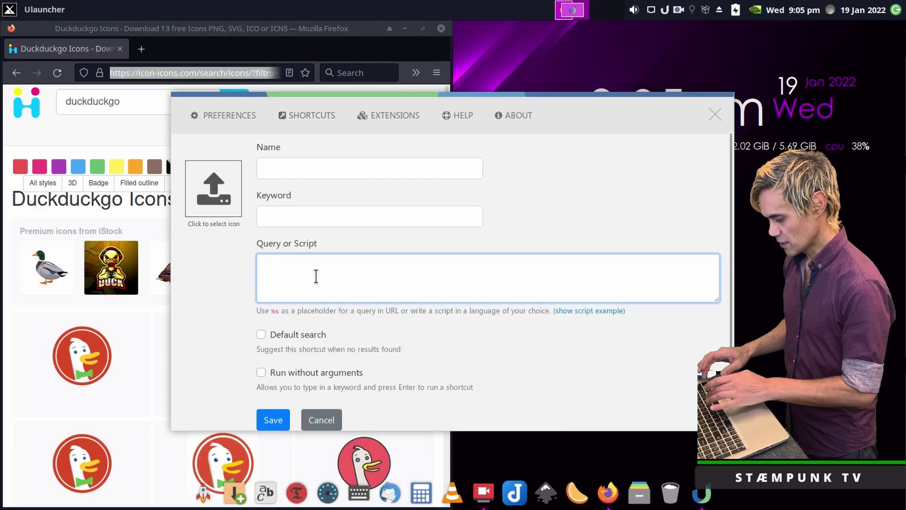
pyautogui.write('https://icon-icons.com/search/icons/?filtro=duckduckgo')
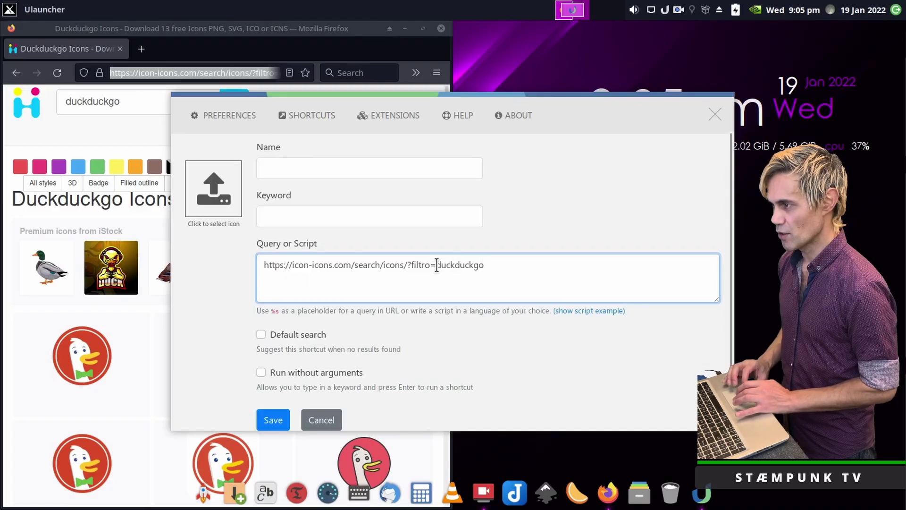
pyautogui.moveTo(441, 265); pyautogui.dragTo(494, 266)
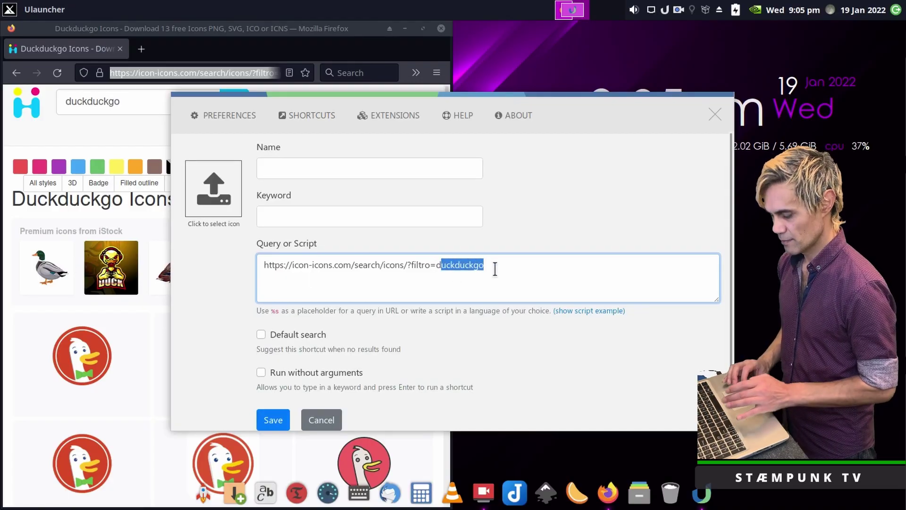
pyautogui.press('BackSpace')
pyautogui.press('BackSpace')
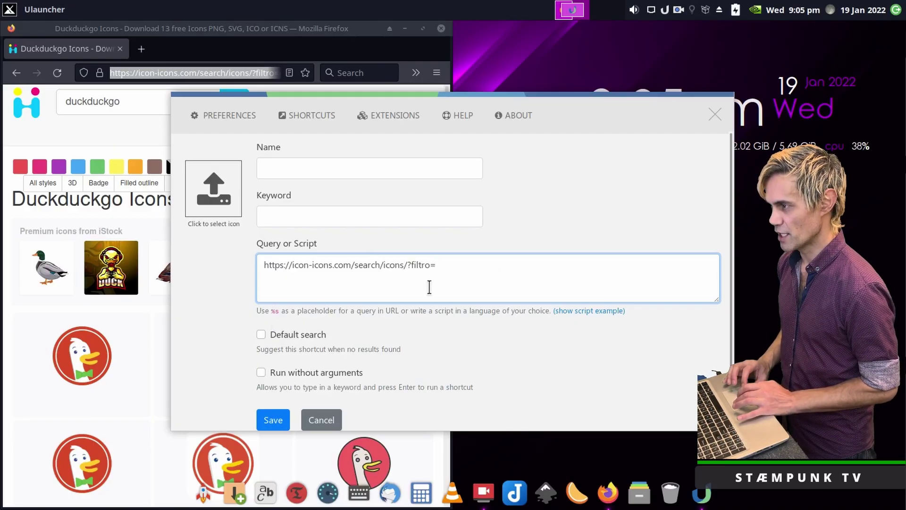
pyautogui.write('%s')
# - Name the shortcut Icon-Icons with keyword icon, then switch back to Firefox
pyautogui.hotkey('shift', 'Tab')
pyautogui.hotkey('shift', 'Tab')
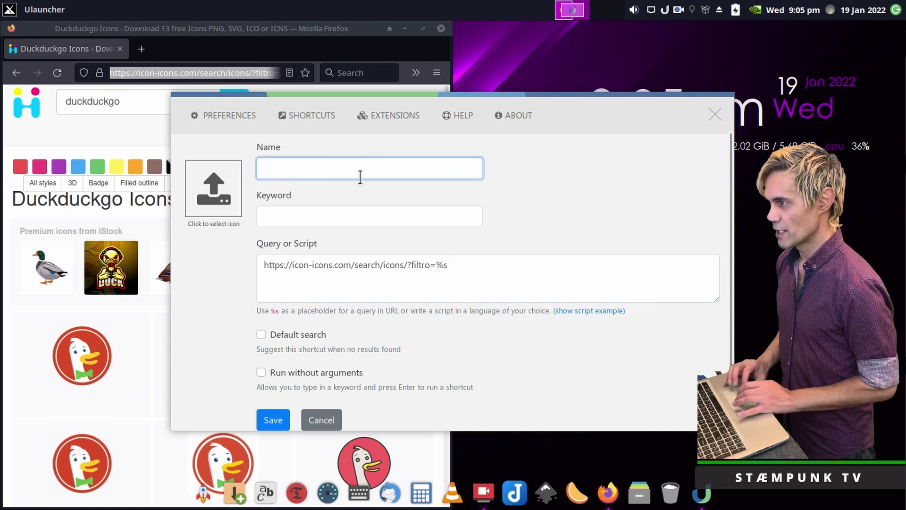
pyautogui.write('Icon-Icons')
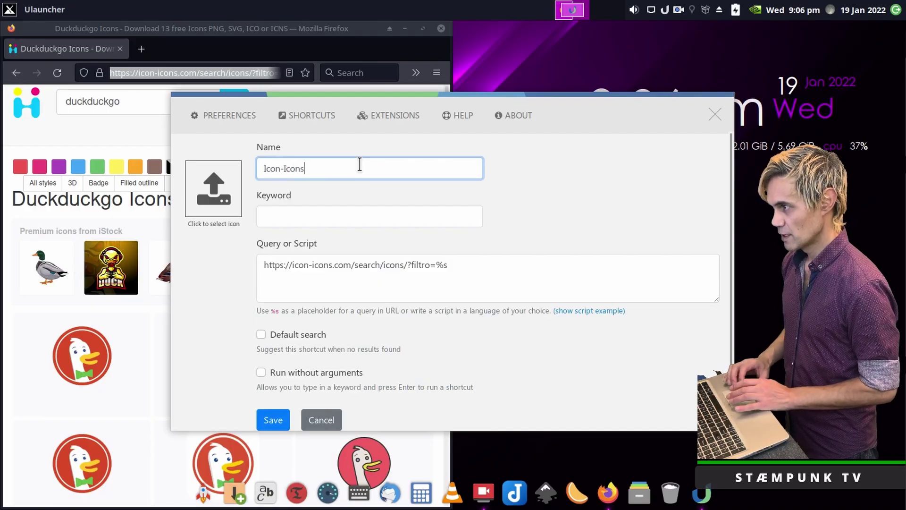
pyautogui.click(343, 220)
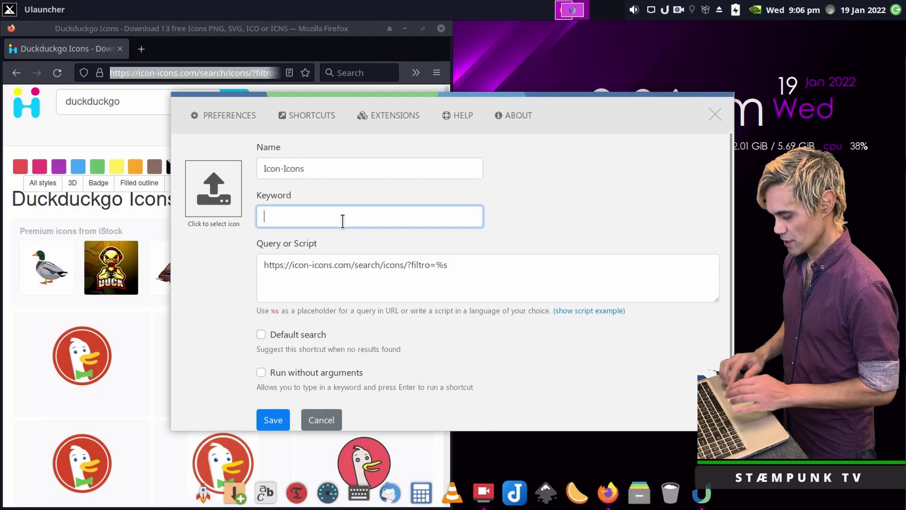
pyautogui.write('icon')
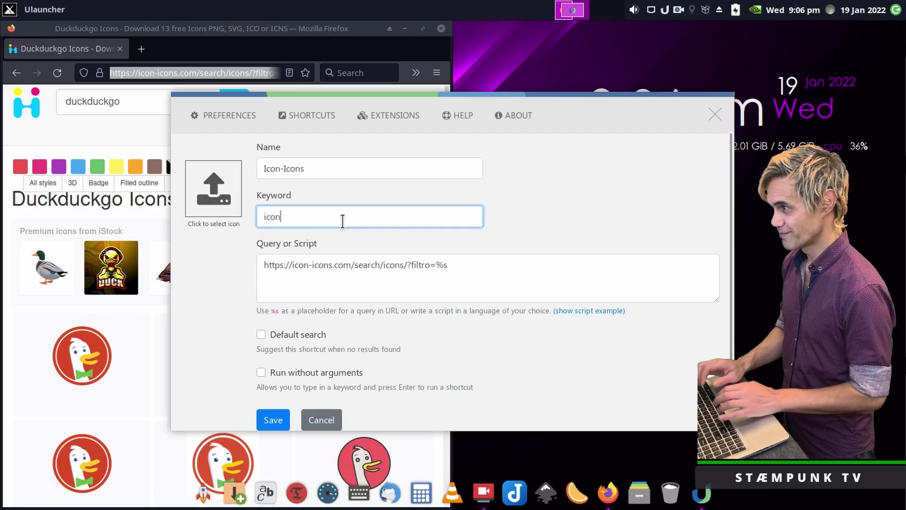
pyautogui.click(302, 206)
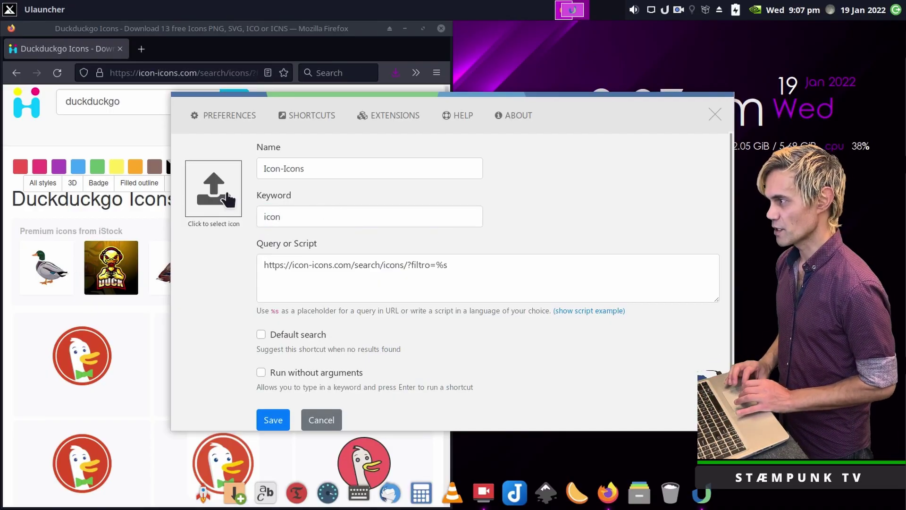
pyautogui.click(123, 133)
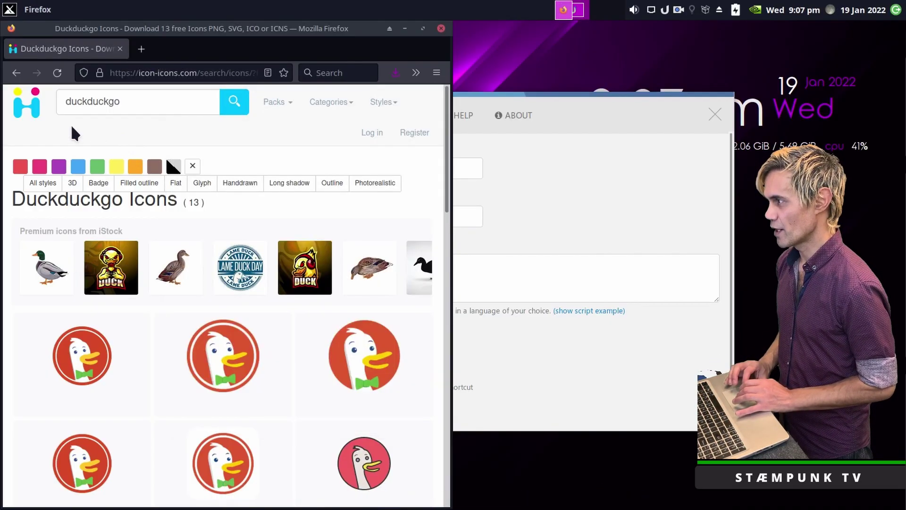
# - Save the icon-icons site logo as icon-icons.svg in the Icons folder and check the download
pyautogui.rightClick(22, 108)
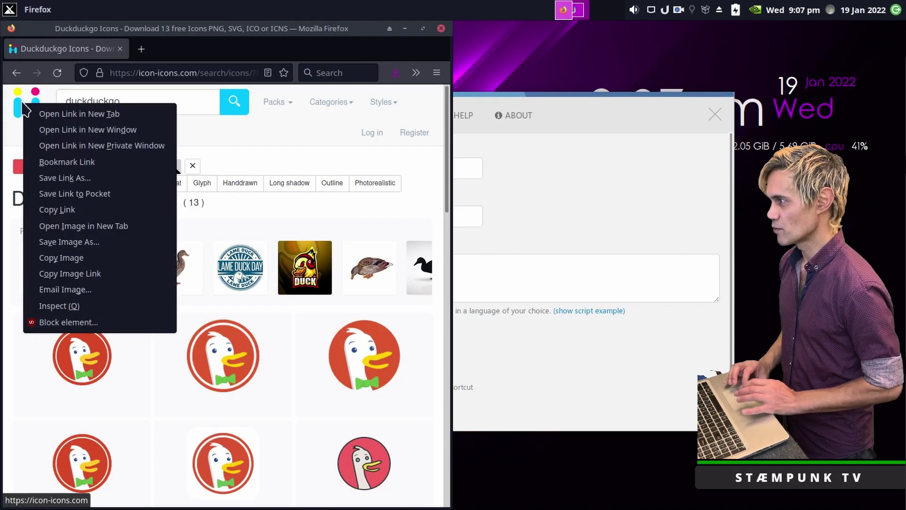
pyautogui.click(100, 241)
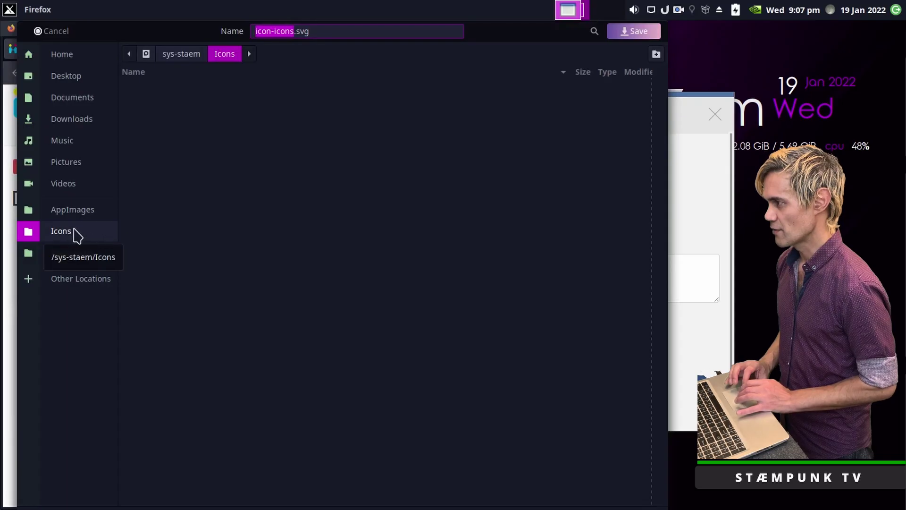
pyautogui.click(637, 31)
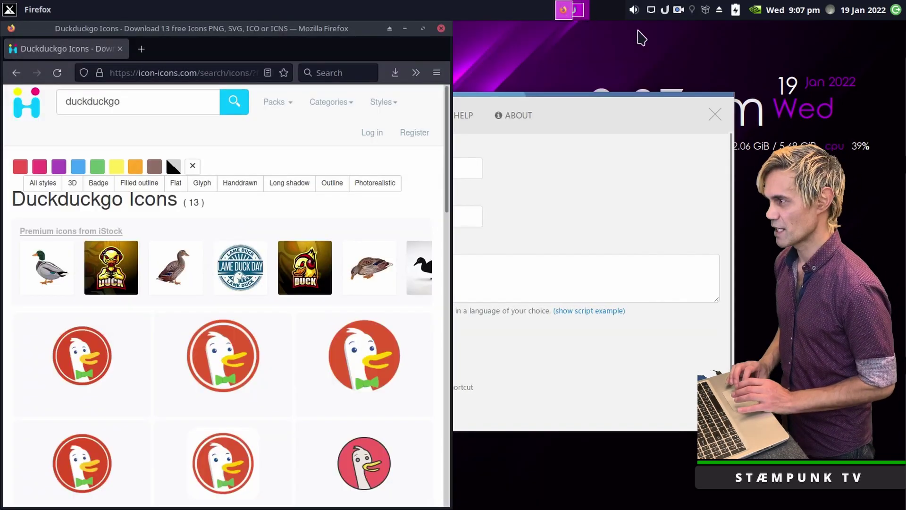
pyautogui.click(396, 74)
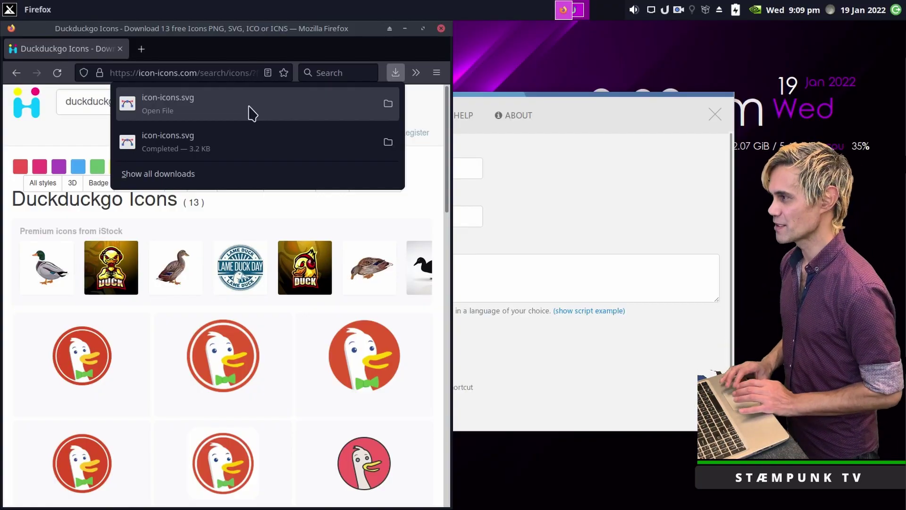
pyautogui.click(88, 133)
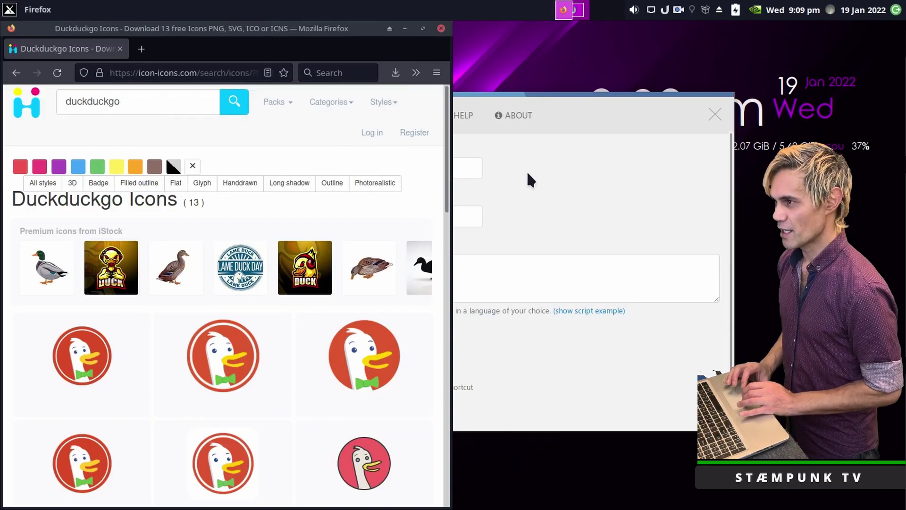
pyautogui.click(585, 180)
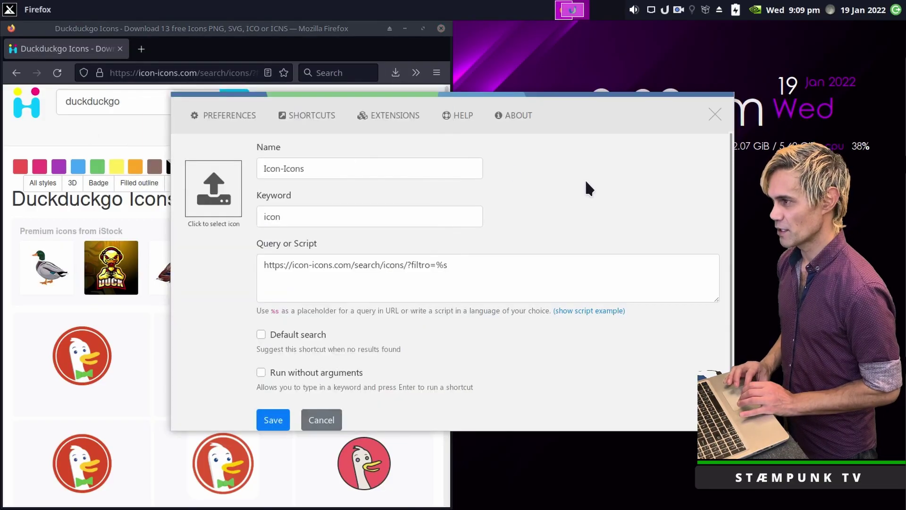
# - Set icon-icons.svg as the Icon-Icons shortcut icon, save it, and start another blank shortcut
pyautogui.click(215, 196)
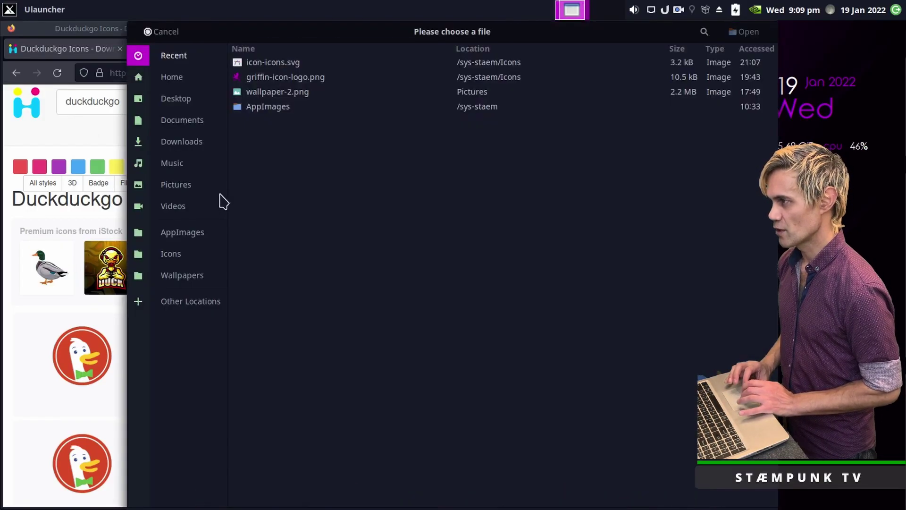
pyautogui.click(267, 63)
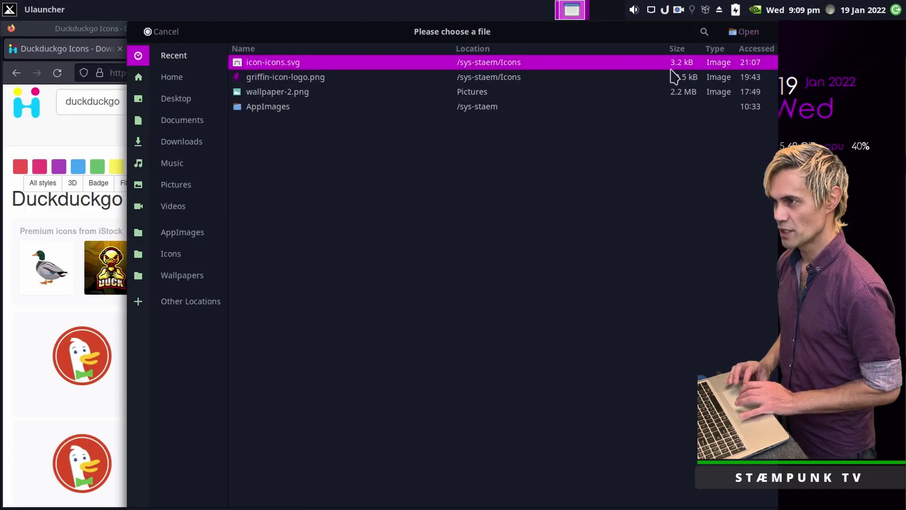
pyautogui.click(744, 32)
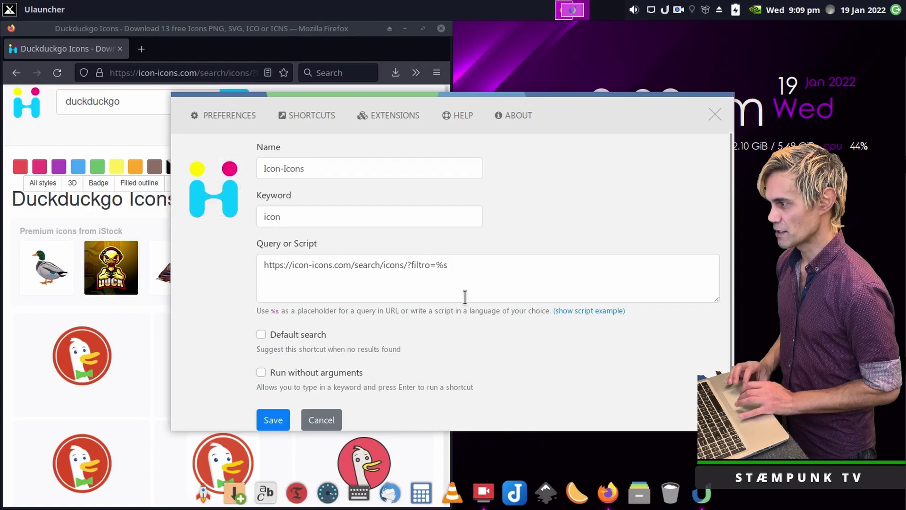
pyautogui.click(274, 424)
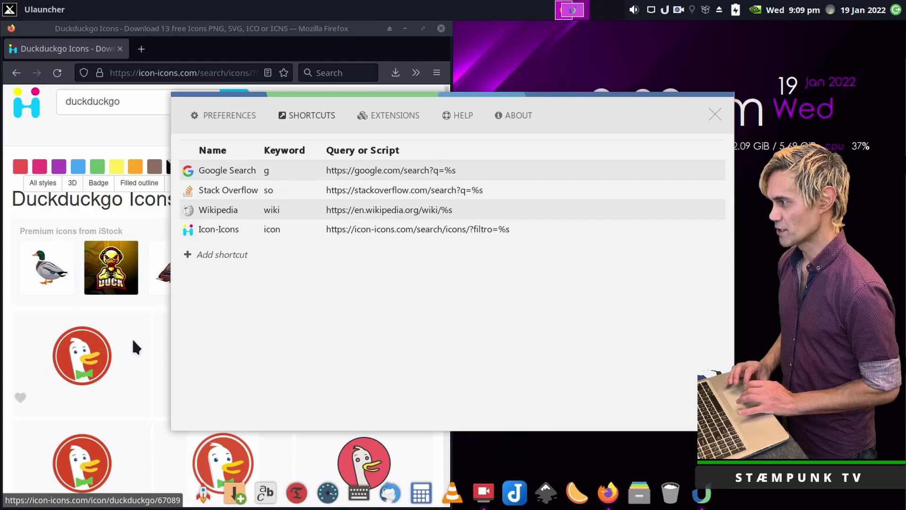
pyautogui.click(218, 258)
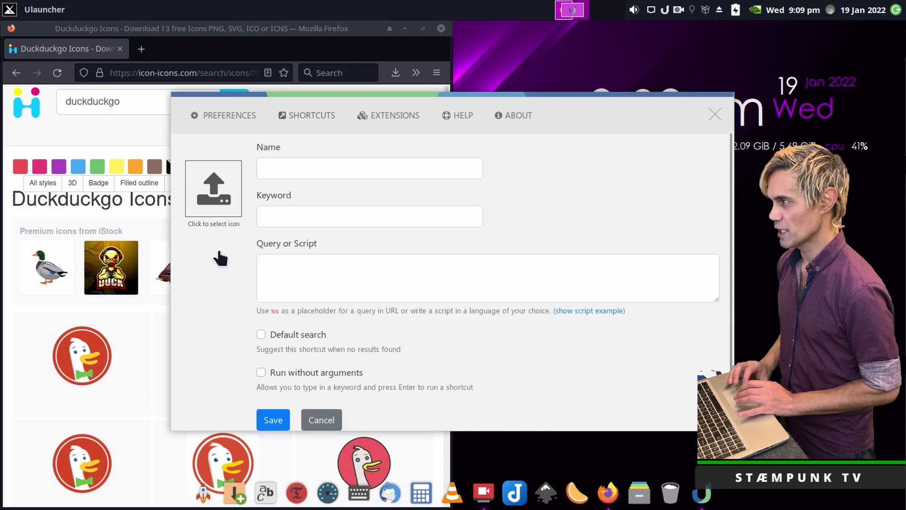
# - In a new Firefox tab, search DuckDuckGo for neon and select the results page address
pyautogui.click(166, 36)
pyautogui.click(142, 50)
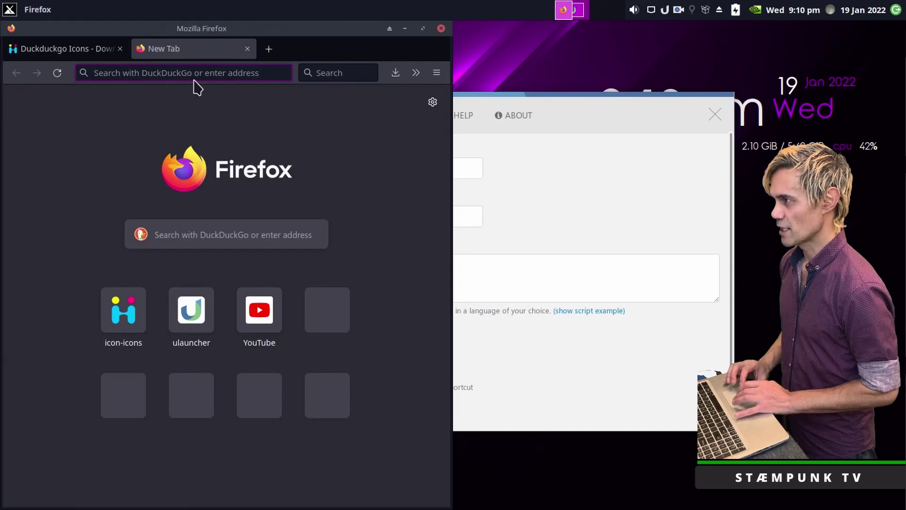
pyautogui.click(221, 73)
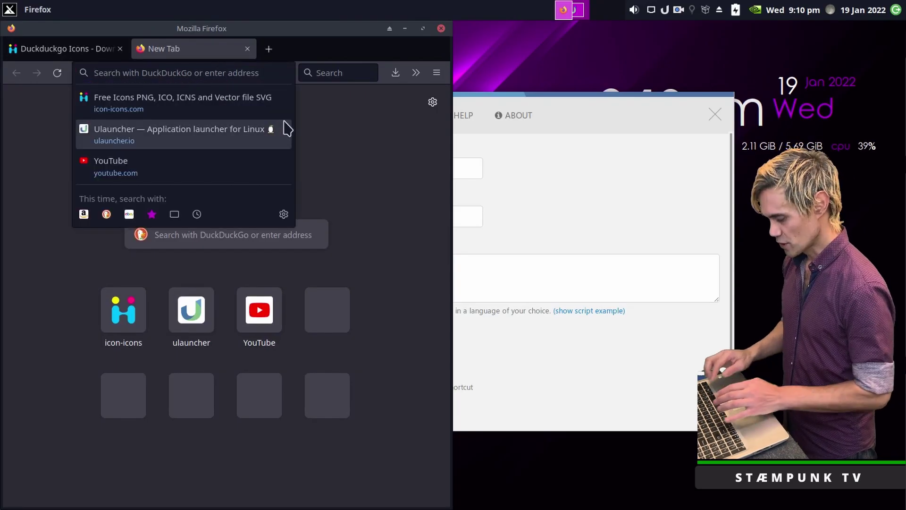
pyautogui.write('neon')
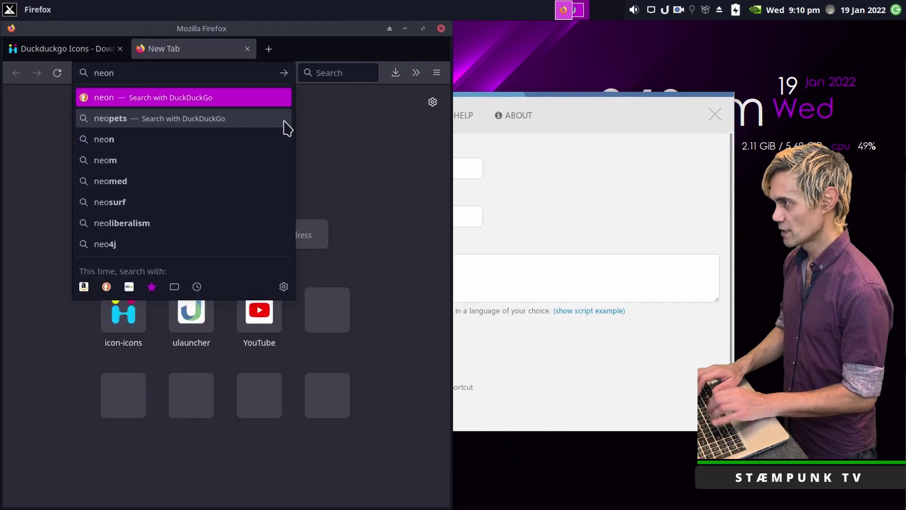
pyautogui.press('Return')
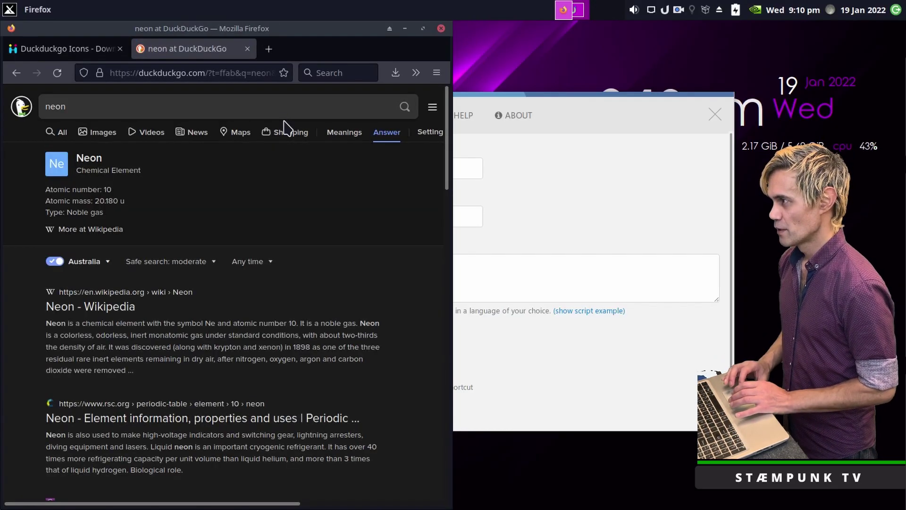
pyautogui.doubleClick(189, 73)
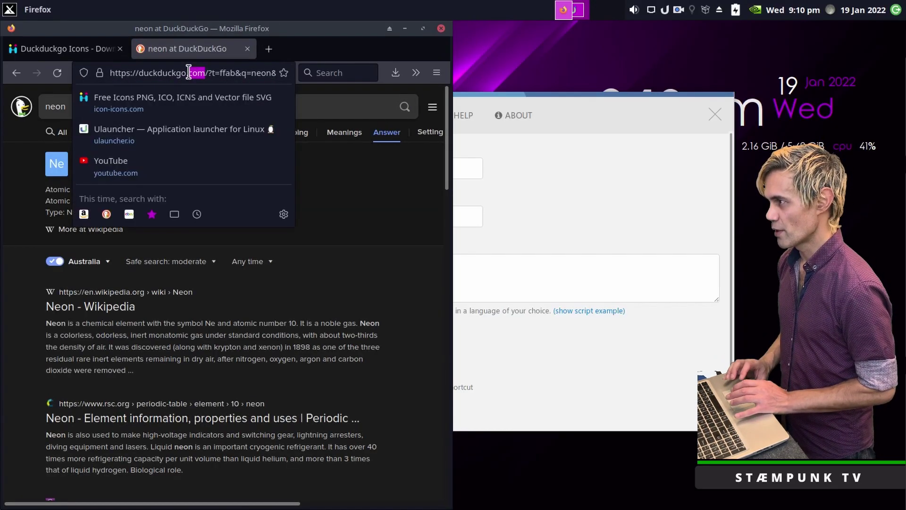
pyautogui.click(189, 73)
pyautogui.hotkey('ctrl', 'c')
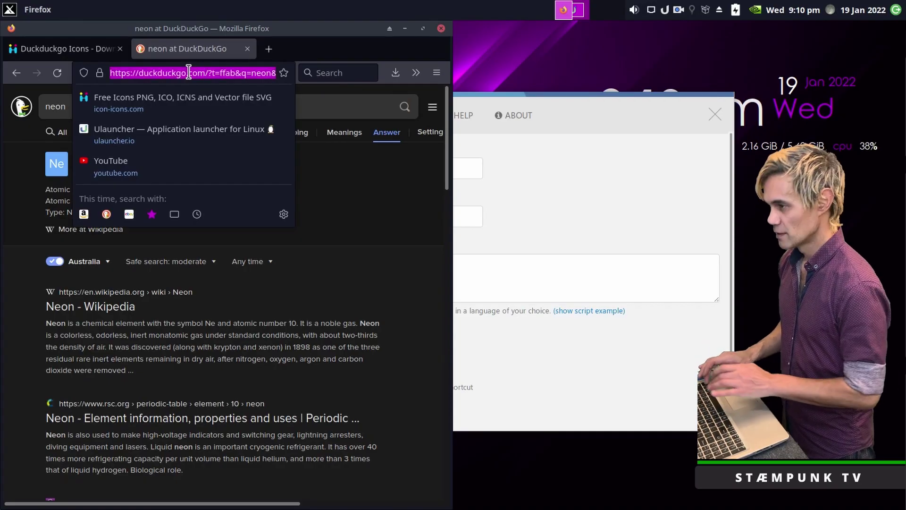
pyautogui.click(596, 180)
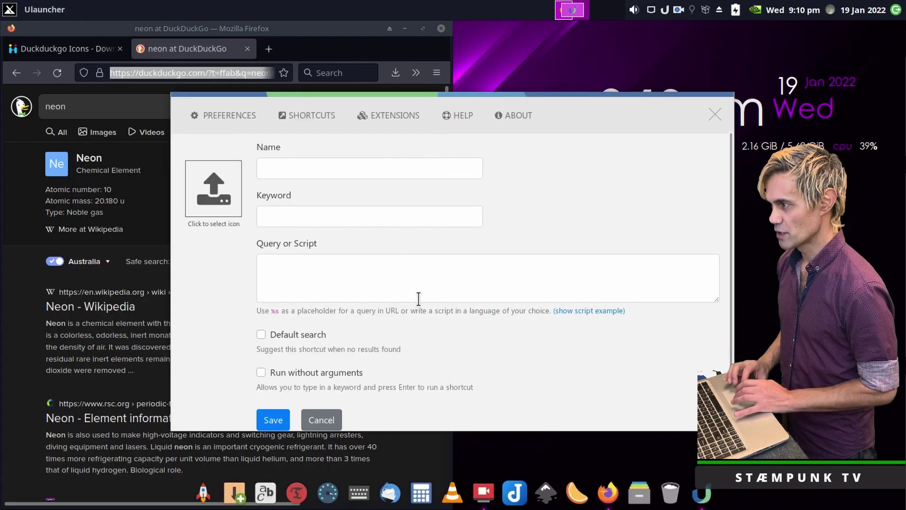
pyautogui.click(405, 280)
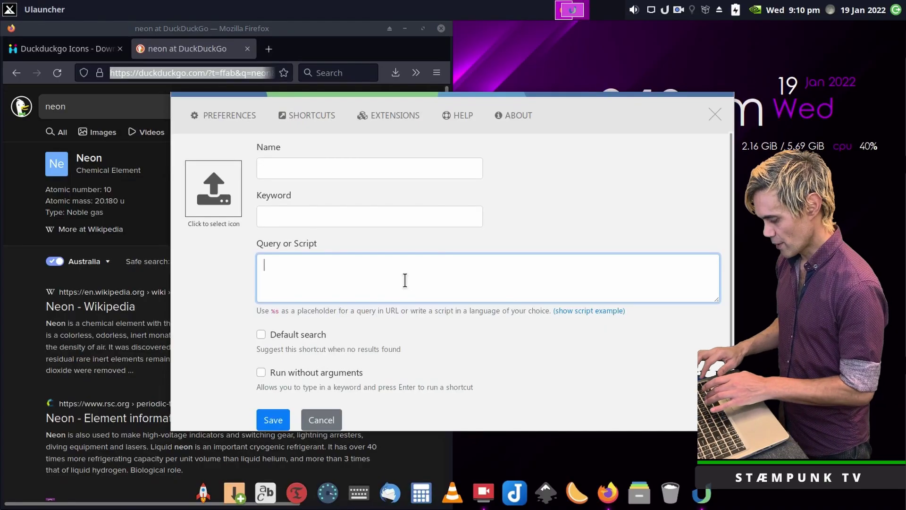
pyautogui.hotkey('ctrl', 'v')
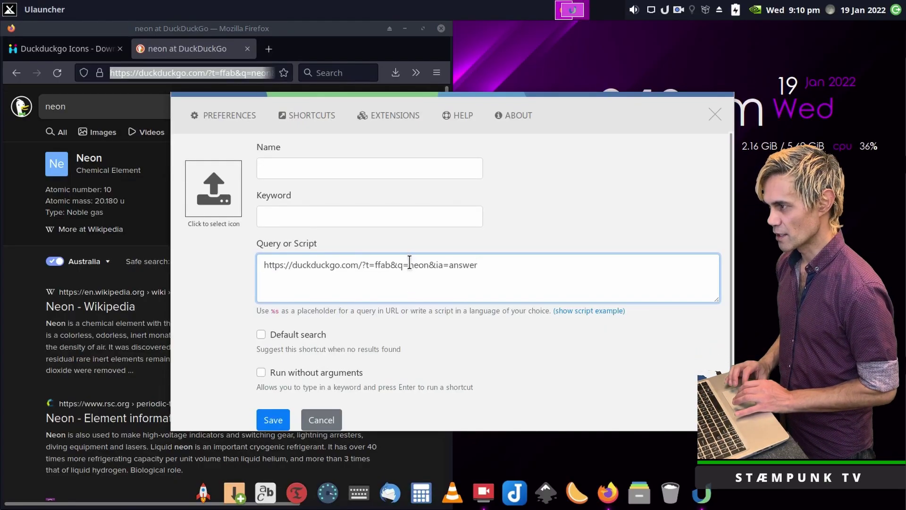
pyautogui.moveTo(410, 265); pyautogui.dragTo(494, 269)
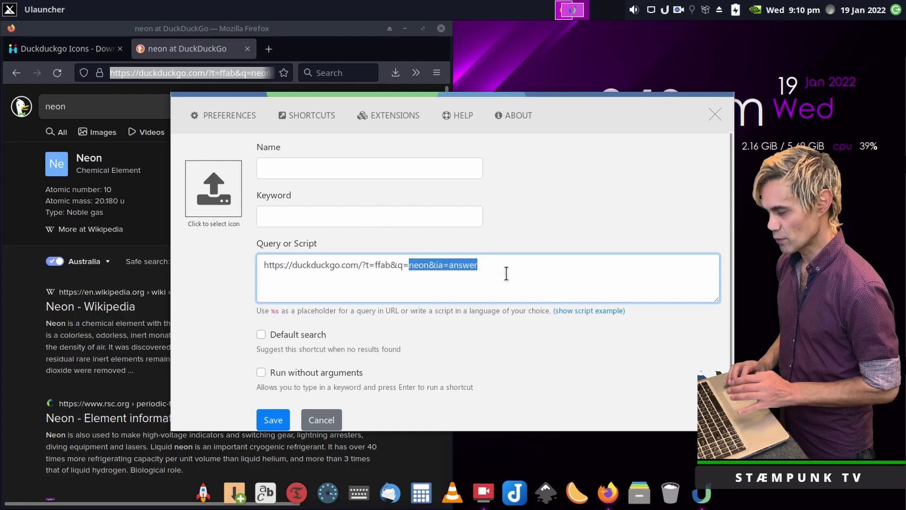
pyautogui.press('BackSpace')
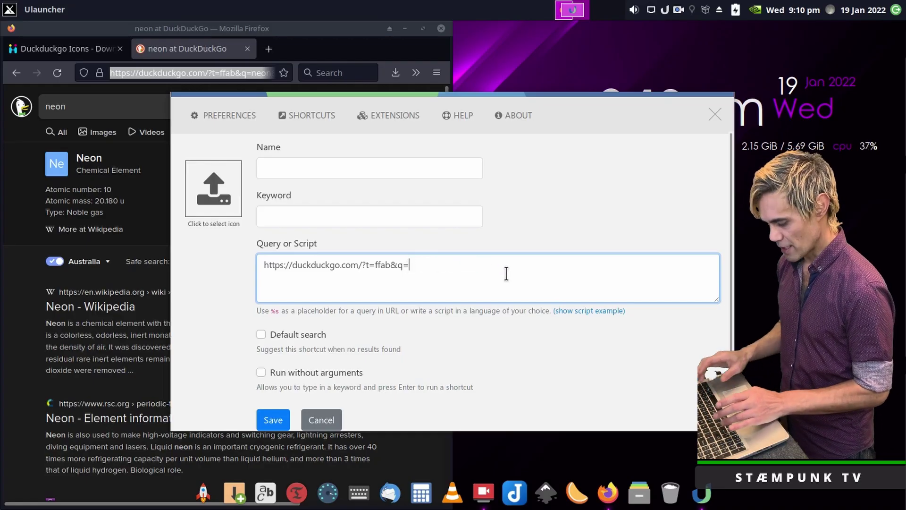
pyautogui.write('%s')
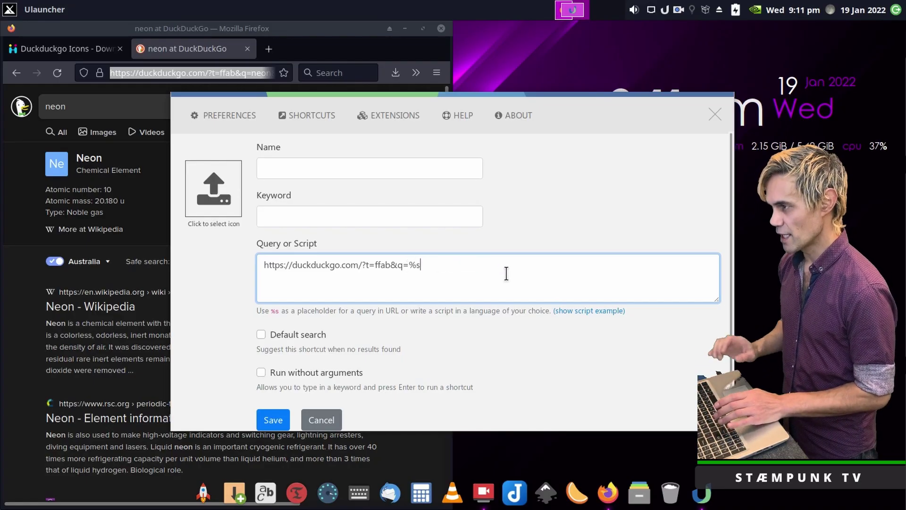
pyautogui.click(376, 170)
pyautogui.write('DuckDuck')
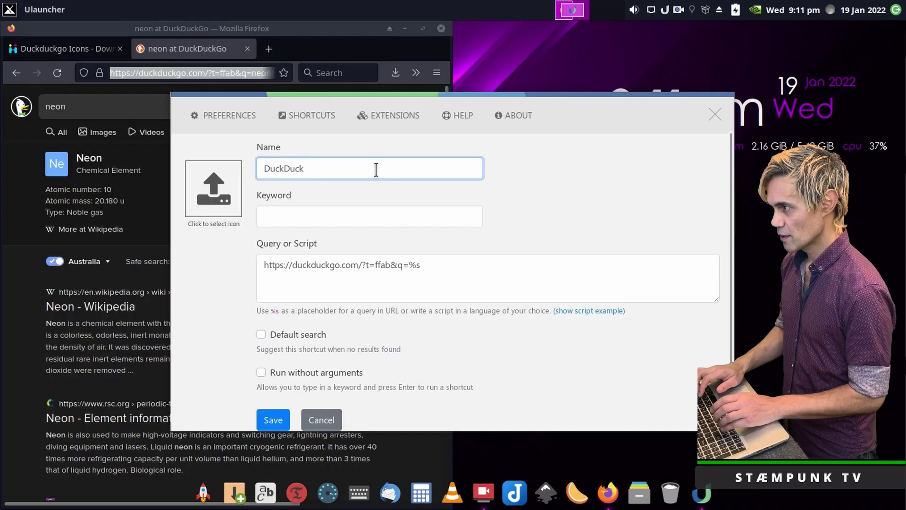
pyautogui.write('Go')
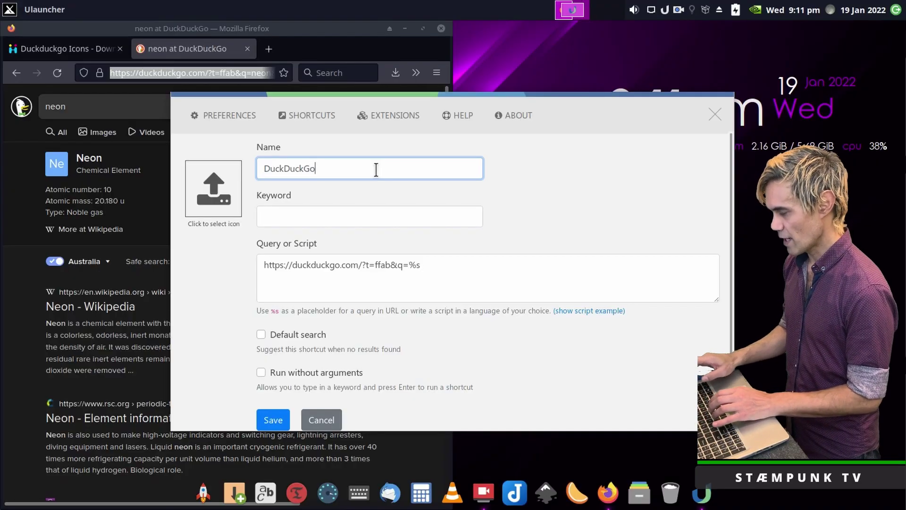
pyautogui.press('Tab')
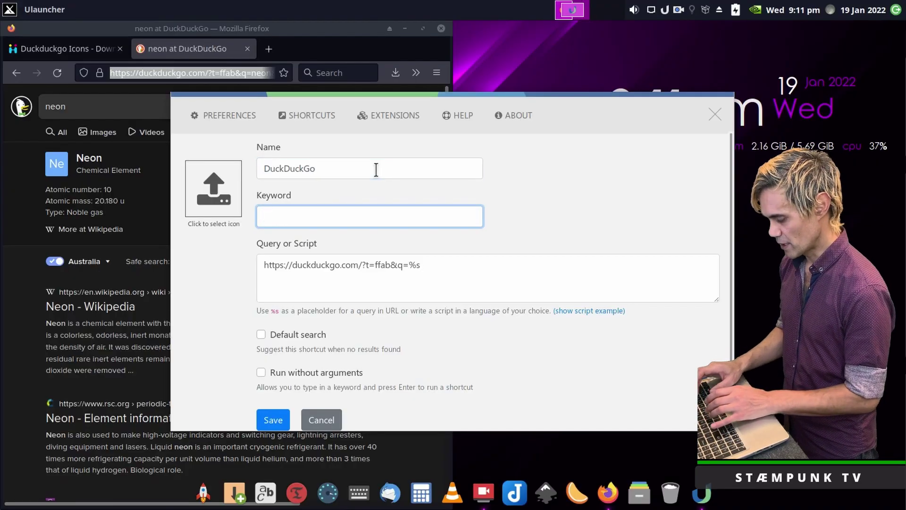
pyautogui.write('ddg')
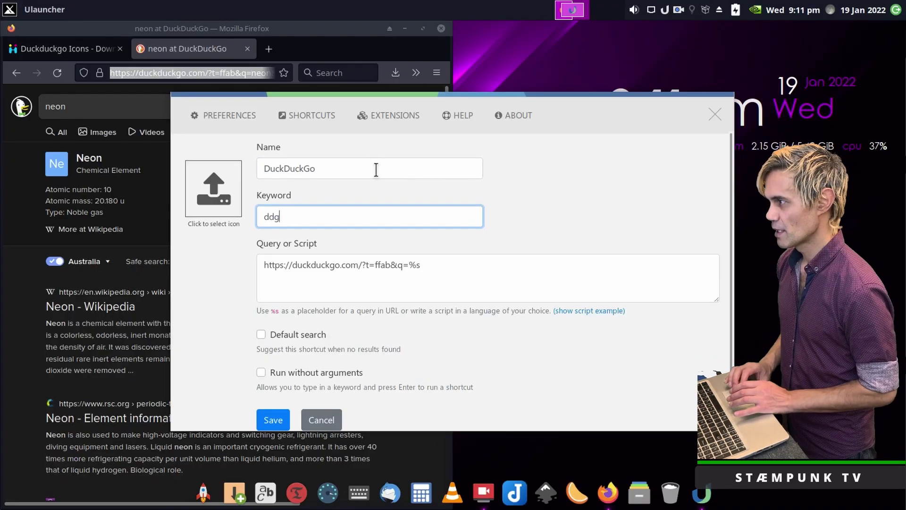
# - Download the 64px DuckDuckGo PNG from icon-icons as DuckDuckGo_icon-icons.com_67089.png into Icons
pyautogui.click(63, 48)
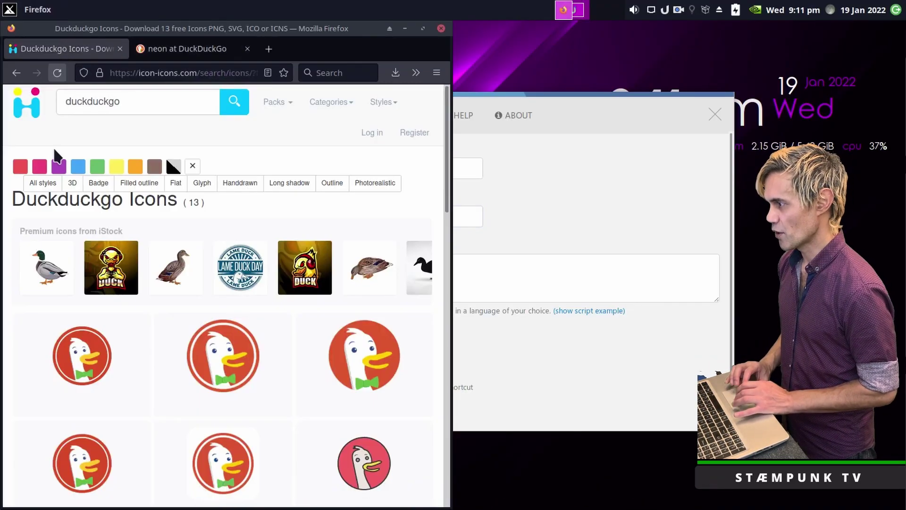
pyautogui.click(83, 355)
pyautogui.scroll(-5, 361, 307)
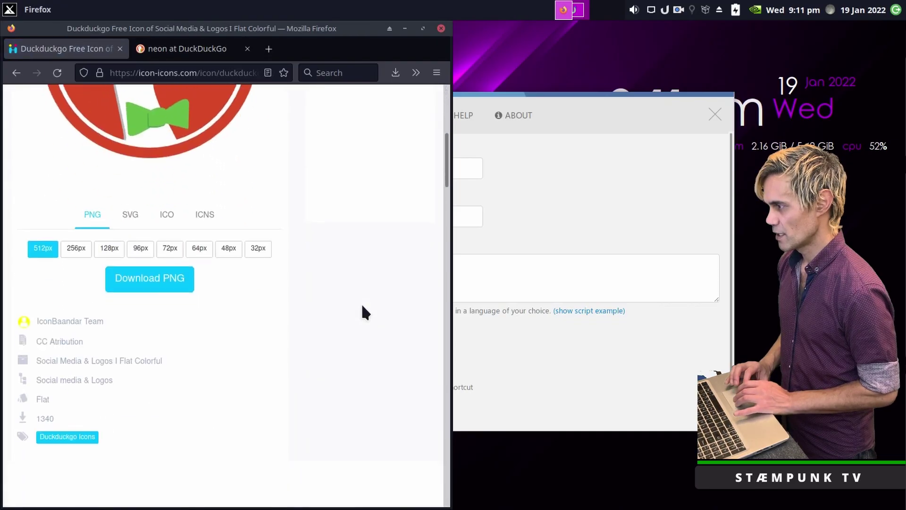
pyautogui.scroll(-1, 361, 307)
pyautogui.click(198, 184)
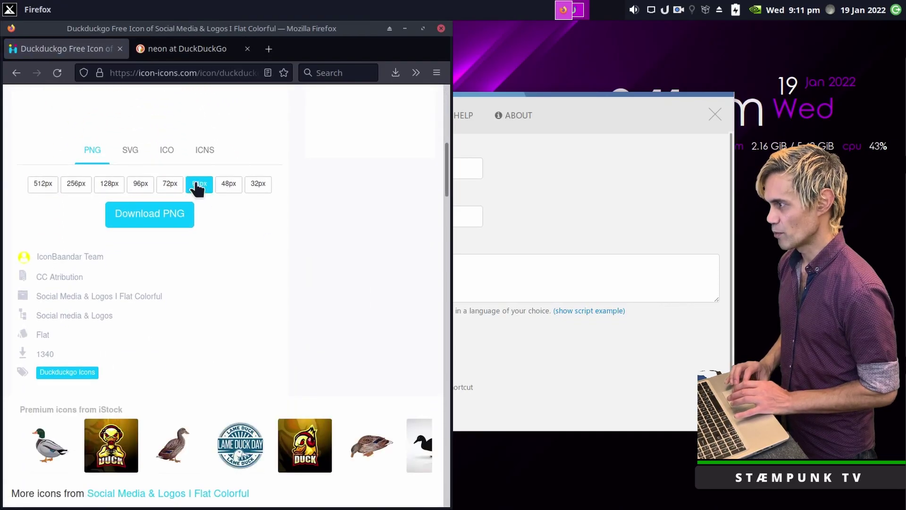
pyautogui.scroll(4, 287, 217)
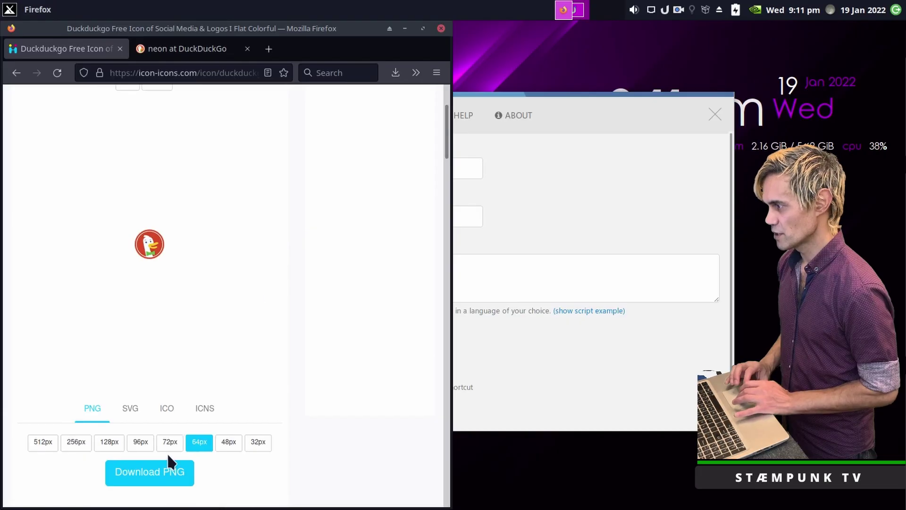
pyautogui.click(146, 469)
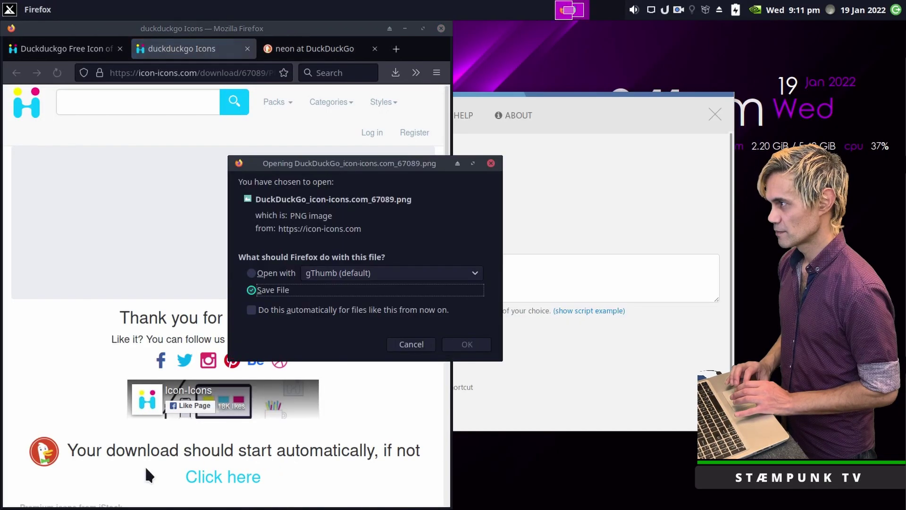
pyautogui.click(467, 344)
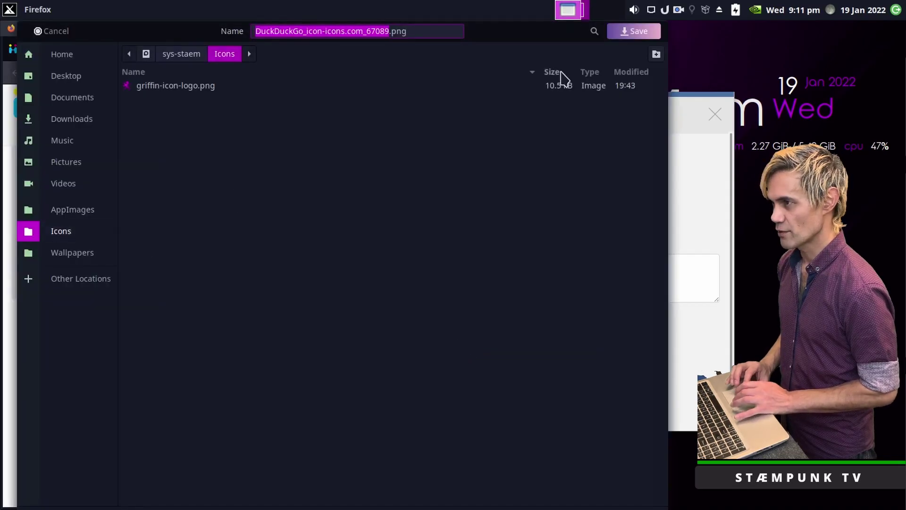
pyautogui.click(642, 33)
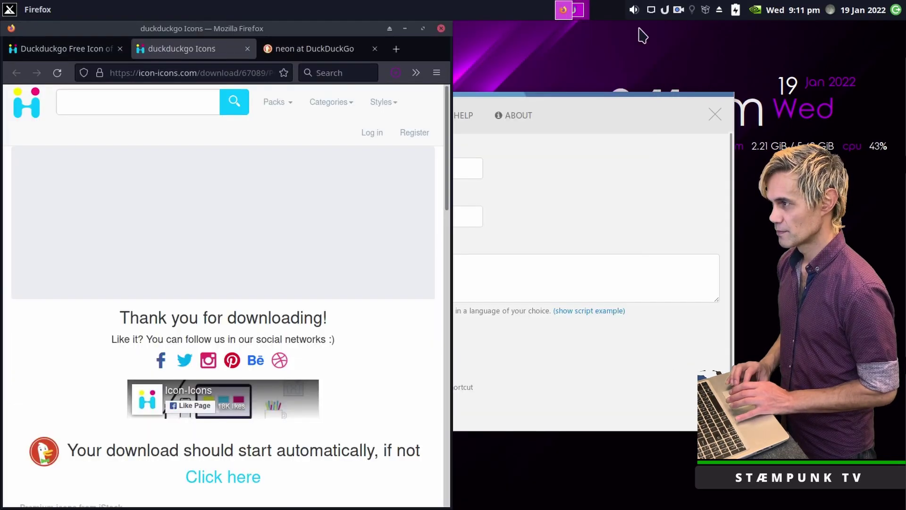
# - Give the DuckDuckGo shortcut the DuckDuckGo_icon-icons.com_67089.png icon and save it
pyautogui.click(596, 110)
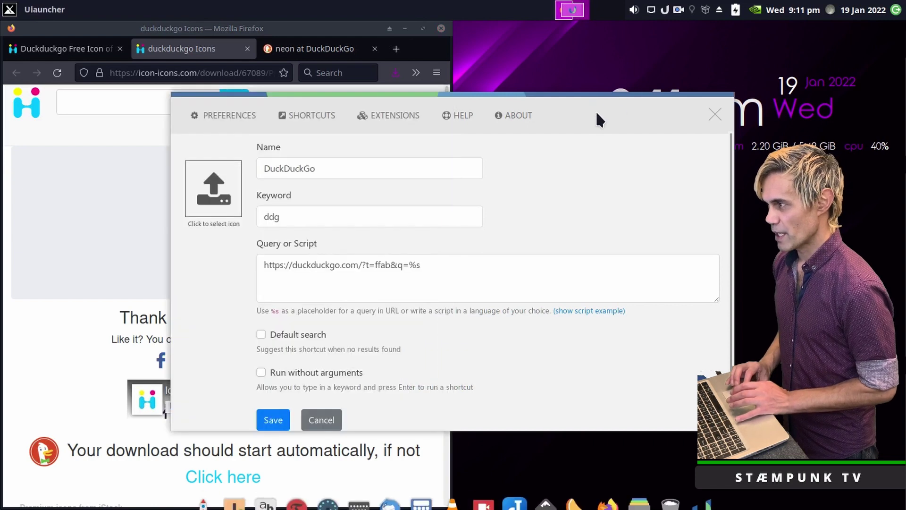
pyautogui.click(222, 202)
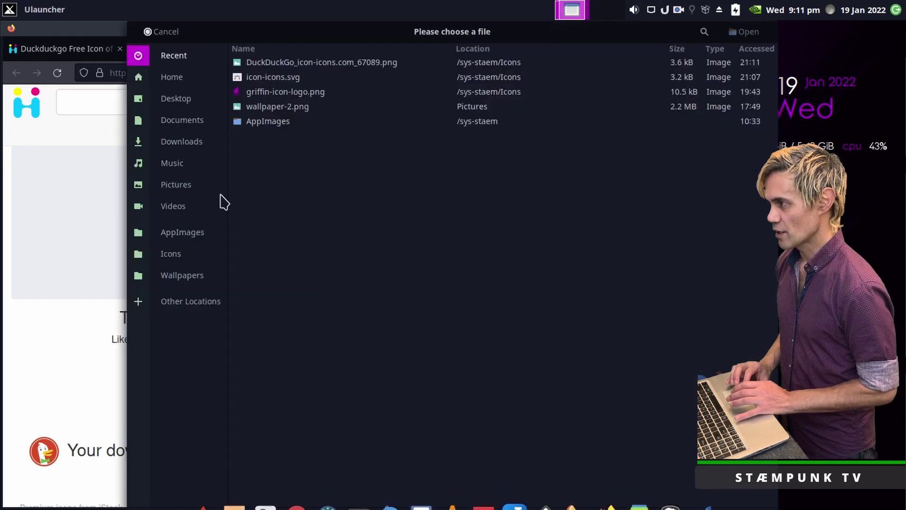
pyautogui.click(275, 63)
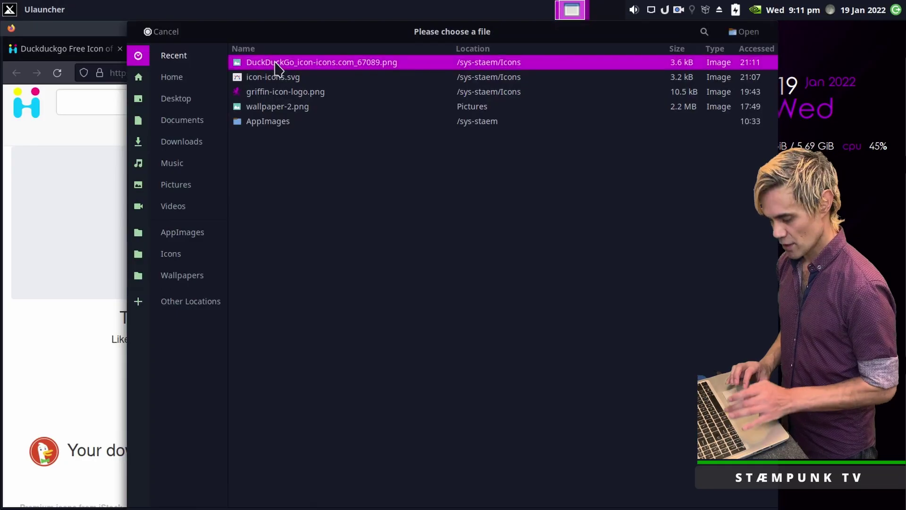
pyautogui.press('Return')
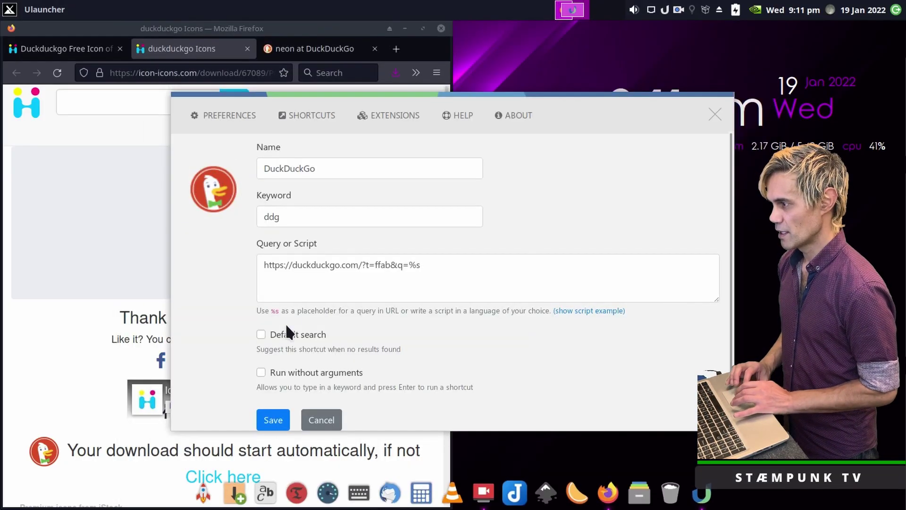
pyautogui.click(270, 421)
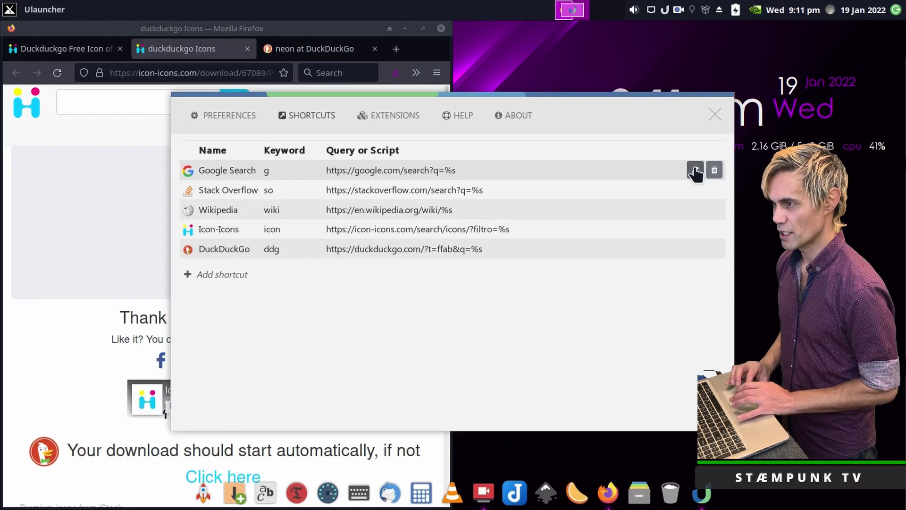
# - Turn off Default search for the Stack Overflow and Wikipedia shortcuts, resaving Google Search too
pyautogui.click(694, 170)
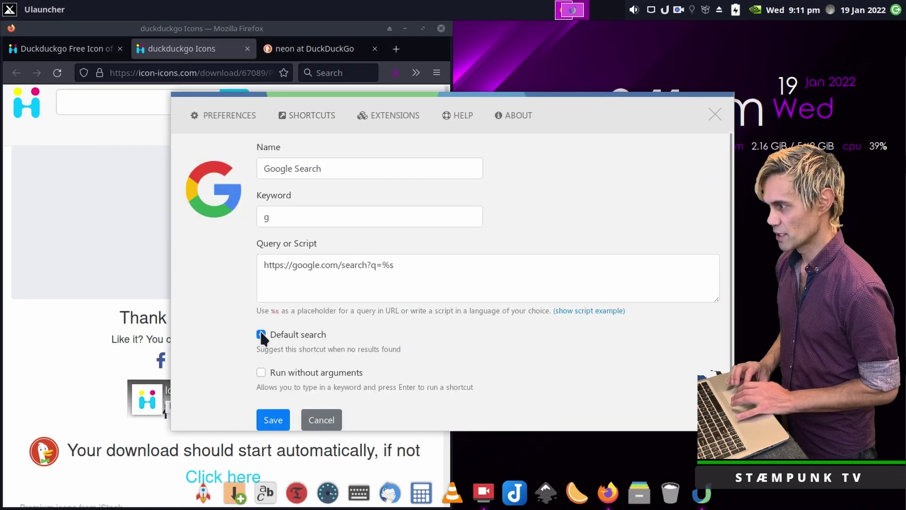
pyautogui.click(272, 421)
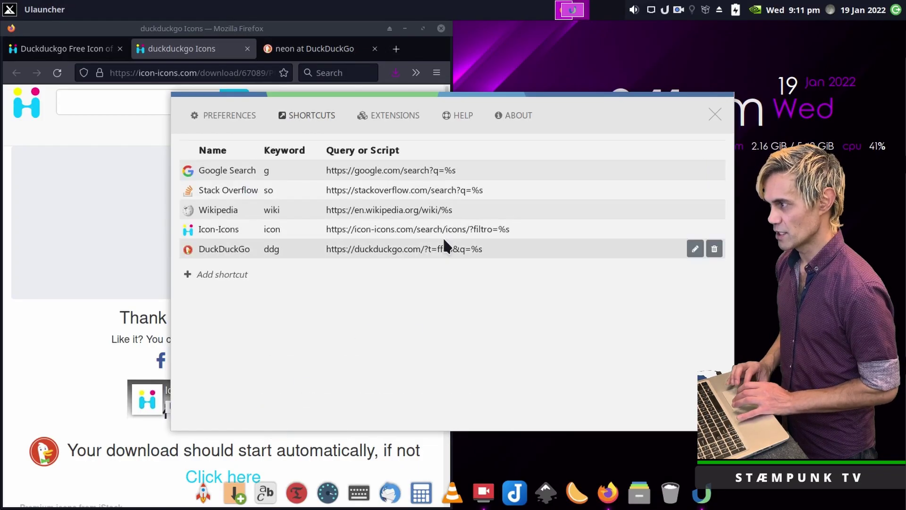
pyautogui.click(695, 190)
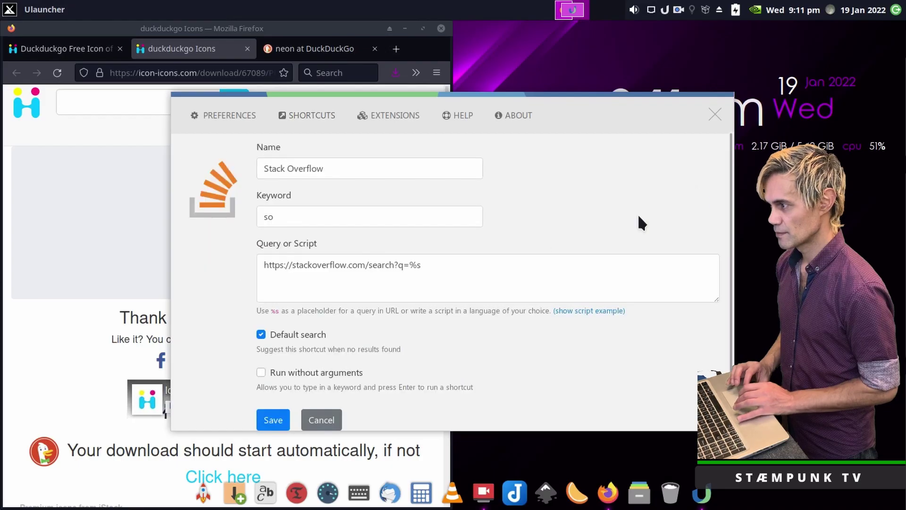
pyautogui.click(260, 335)
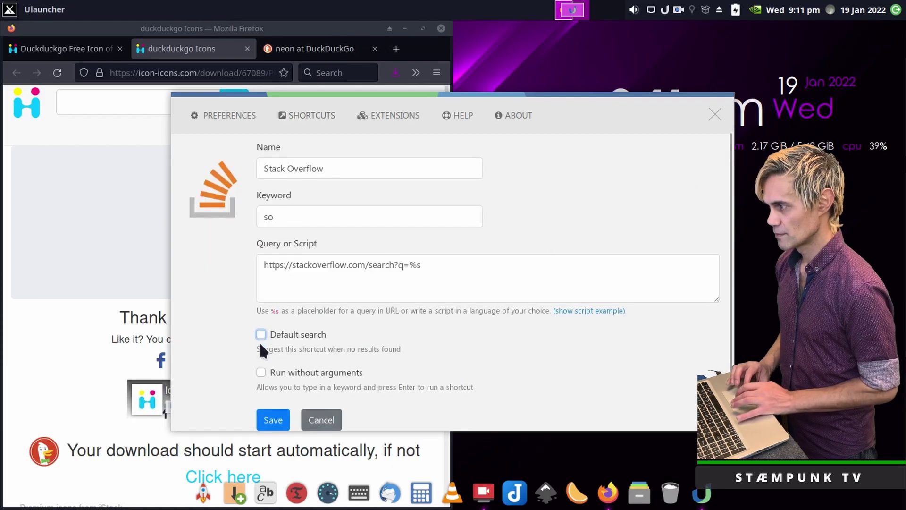
pyautogui.click(273, 420)
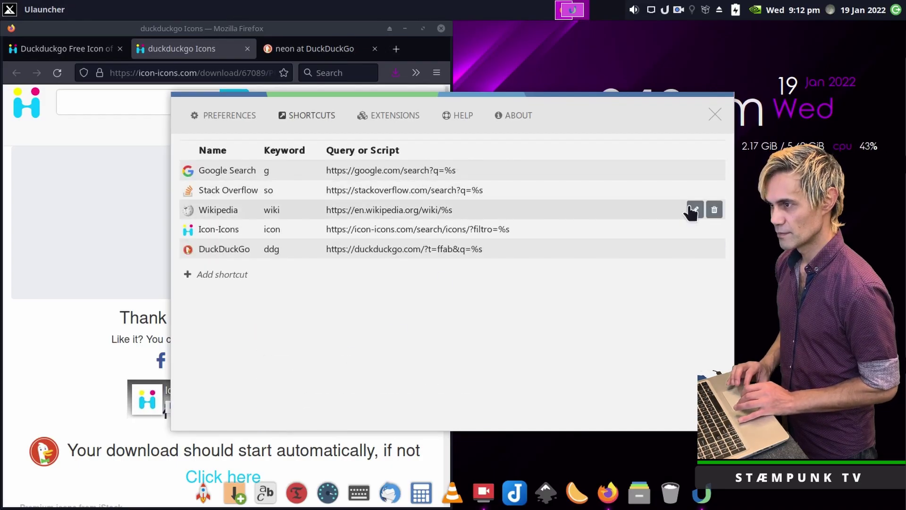
pyautogui.click(695, 210)
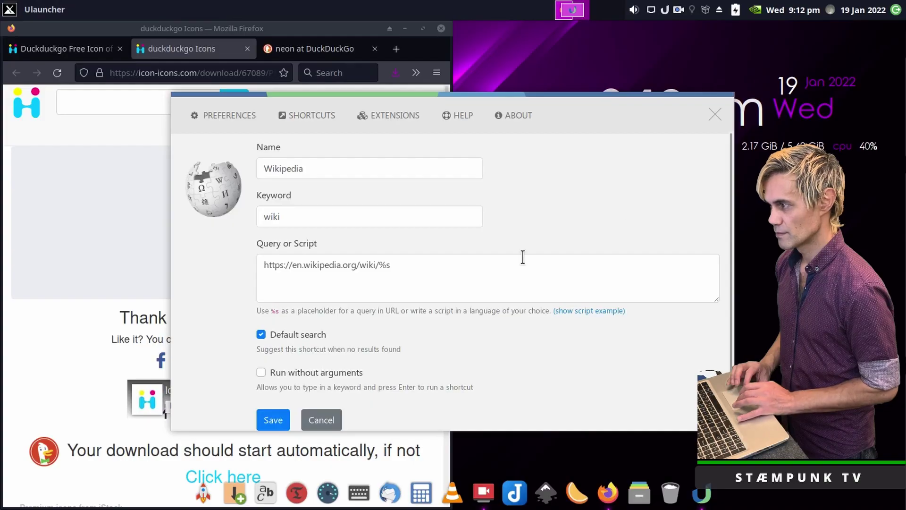
pyautogui.click(260, 335)
pyautogui.click(273, 420)
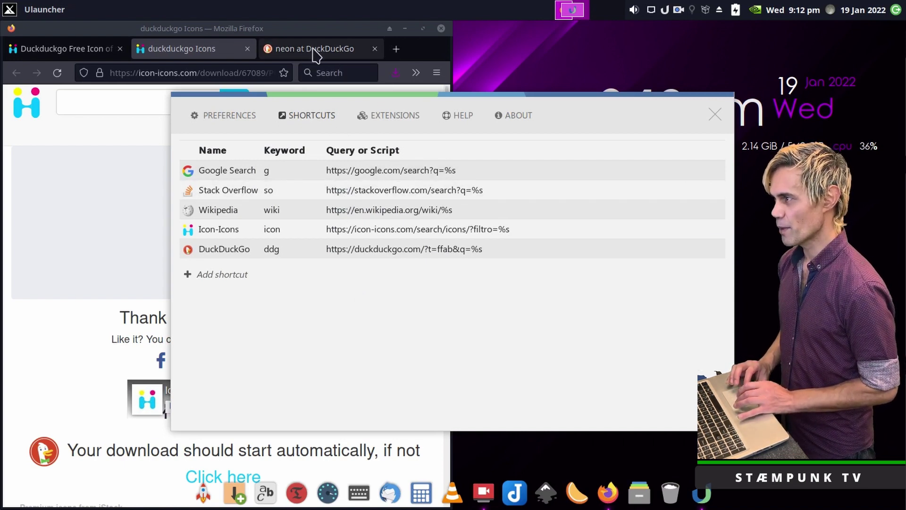
# - Load freepik.com in a single maximized Firefox tab, closing the leftover icon tabs
pyautogui.click(309, 53)
pyautogui.click(246, 49)
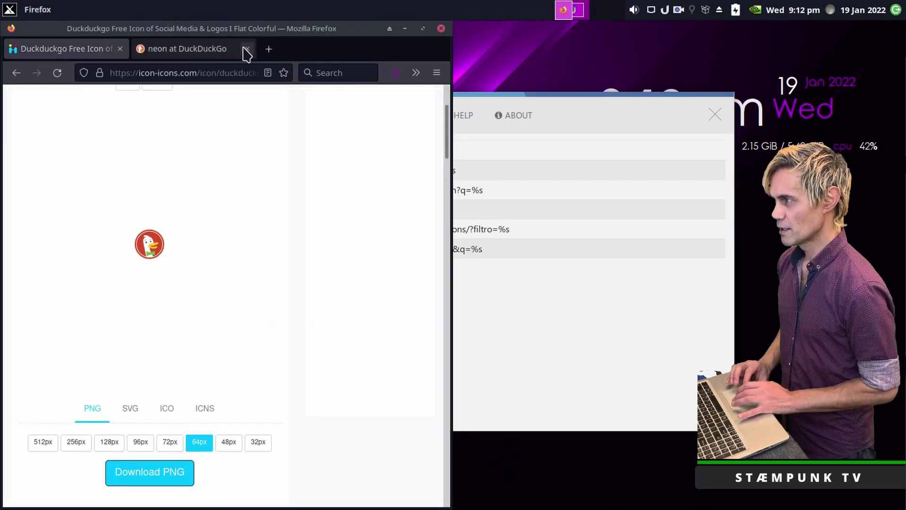
pyautogui.click(202, 51)
pyautogui.click(184, 73)
pyautogui.click(184, 73)
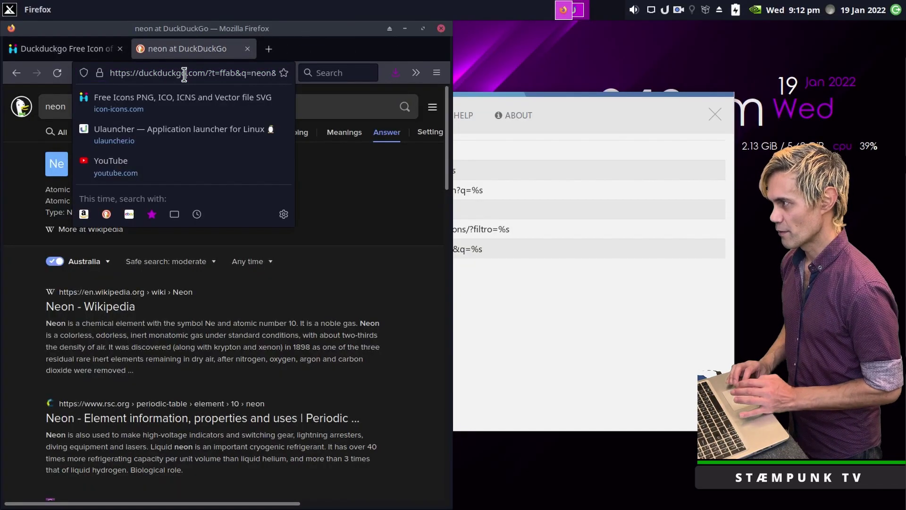
pyautogui.hotkey('ctrl', 'a')
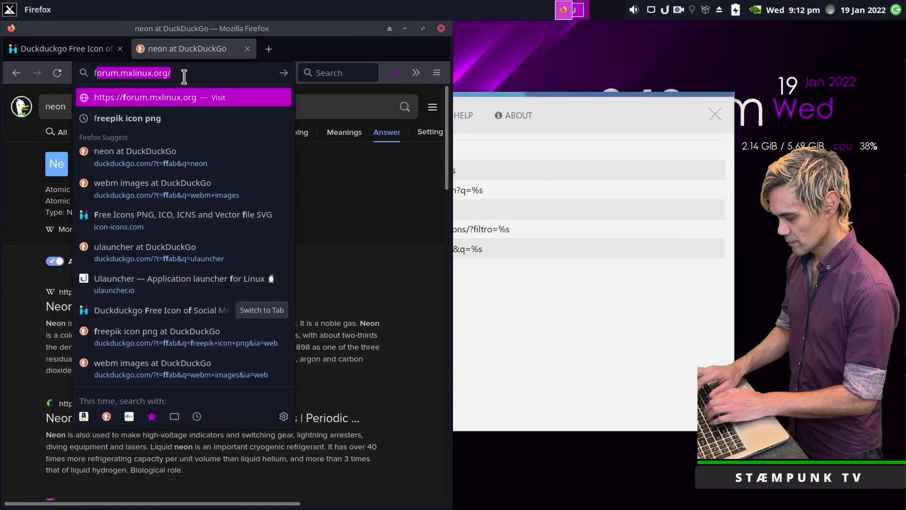
pyautogui.write('freepik')
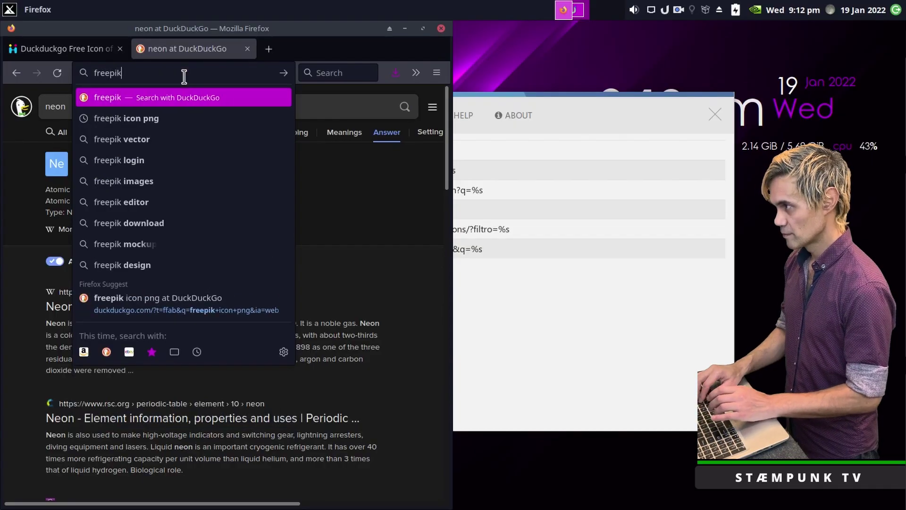
pyautogui.write('.com')
pyautogui.press('Return')
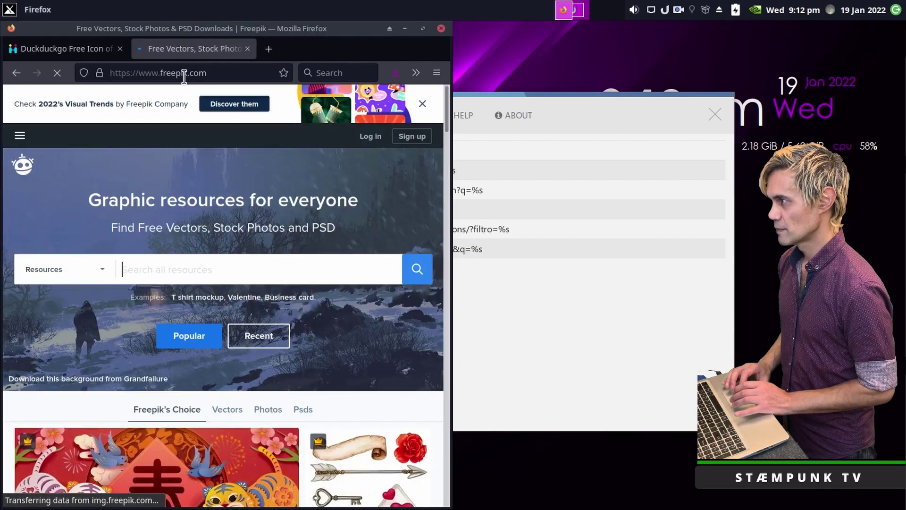
pyautogui.click(121, 48)
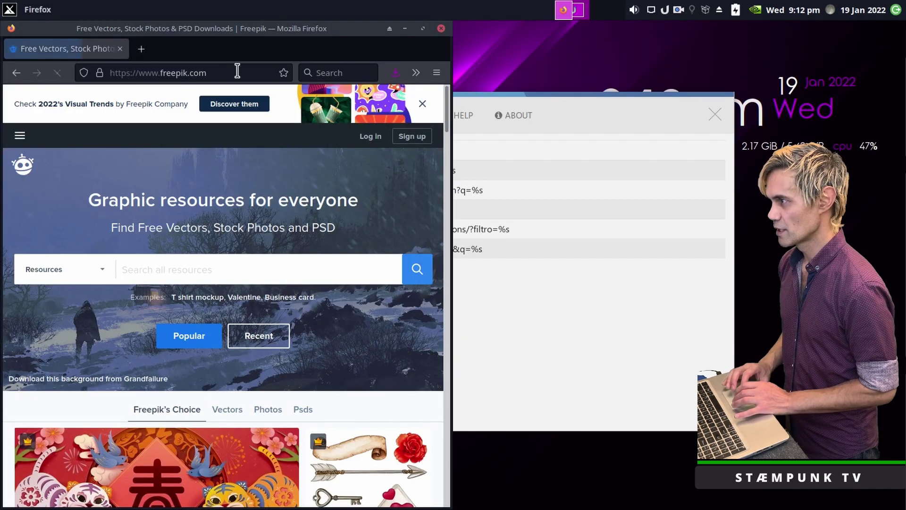
pyautogui.doubleClick(271, 29)
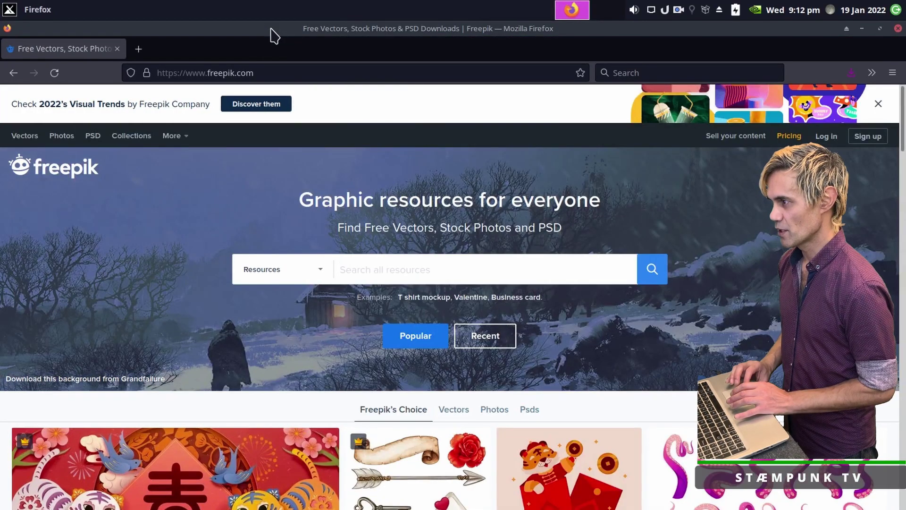
# - Search Freepik for neon and filter the results to Free licences
pyautogui.click(388, 273)
pyautogui.write('neon')
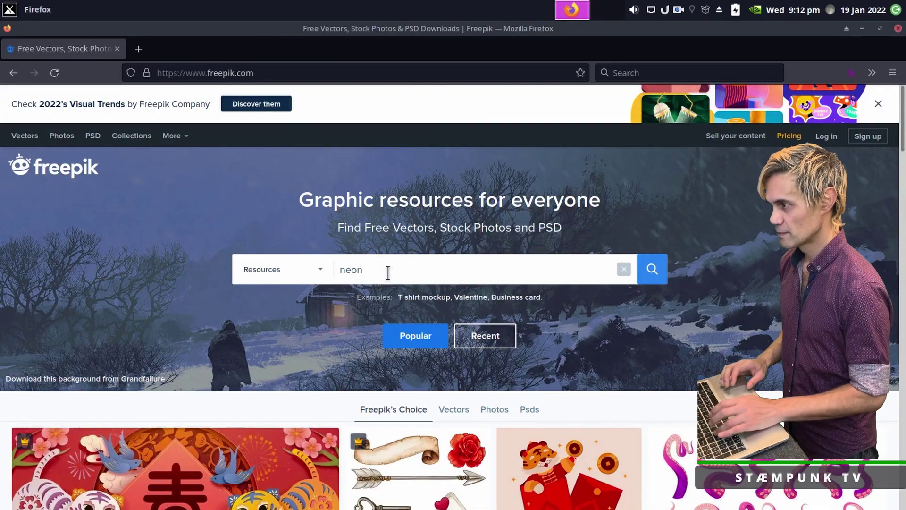
pyautogui.press('Return')
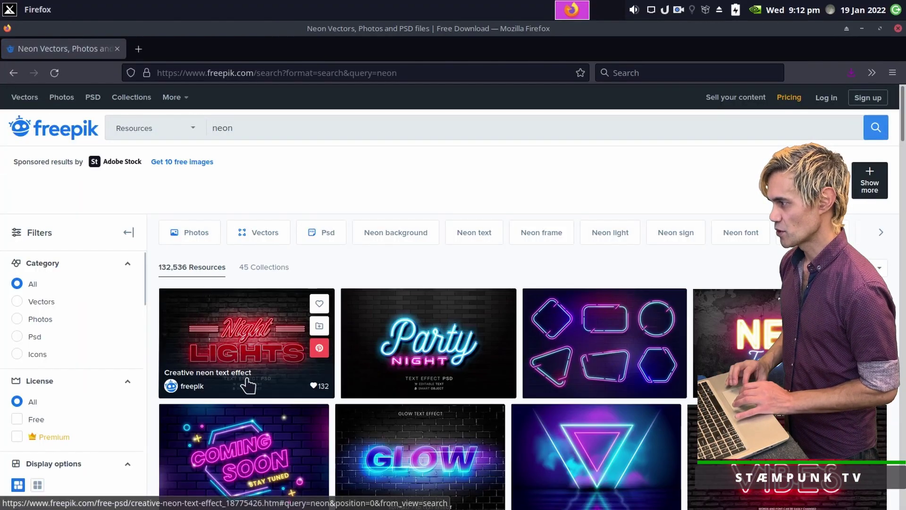
pyautogui.click(17, 419)
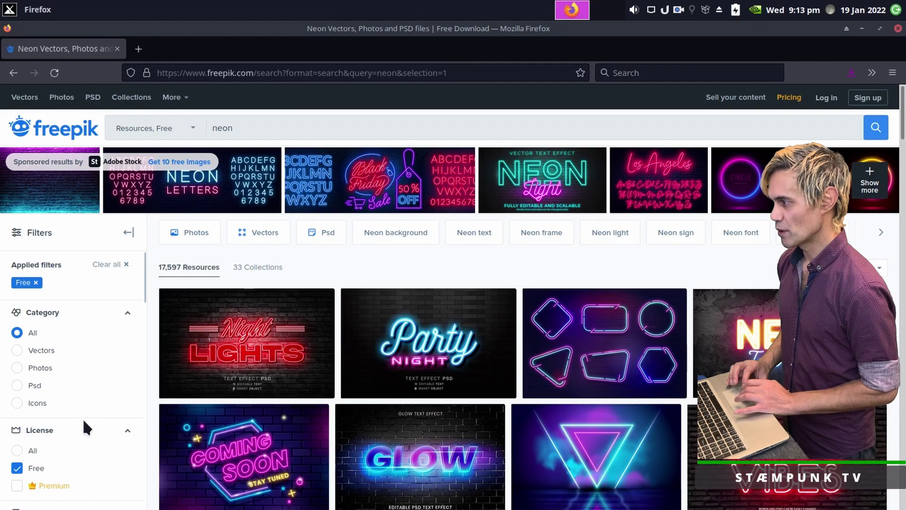
# - Copy the Freepik neon results URL, tile Firefox left, and bring Ulauncher's shortcuts forward
pyautogui.doubleClick(328, 73)
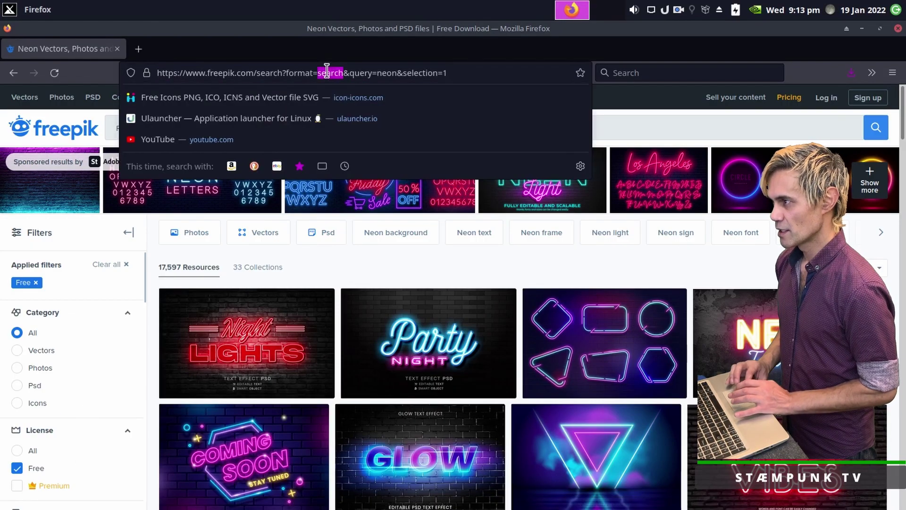
pyautogui.click(325, 73)
pyautogui.hotkey('ctrl', 'c')
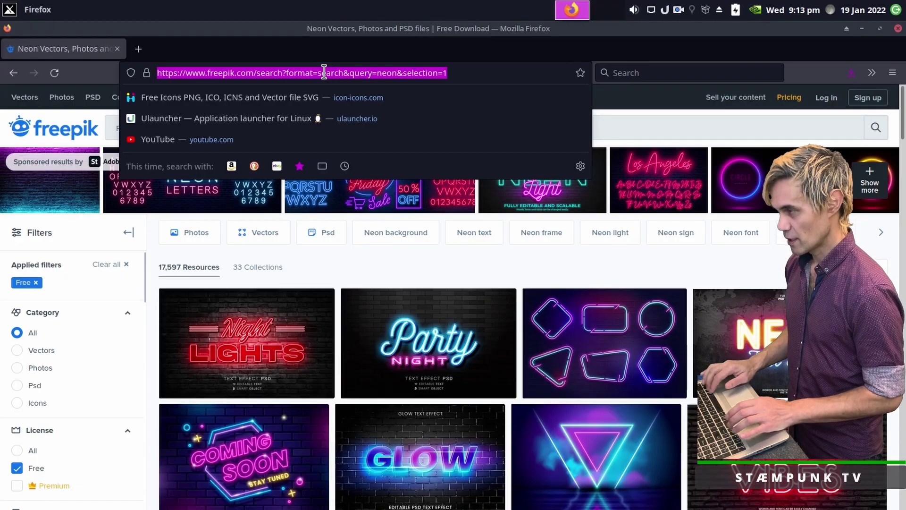
pyautogui.hotkey('alt', 'Tab')
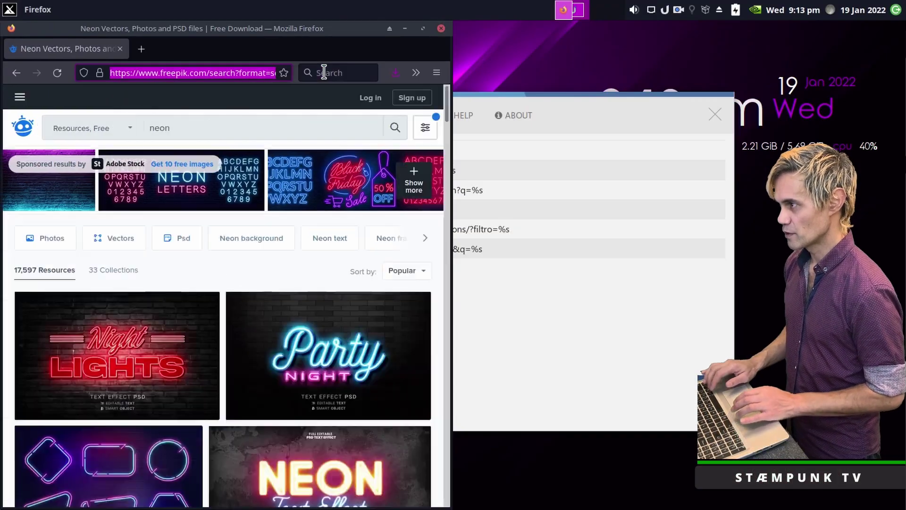
pyautogui.click(583, 108)
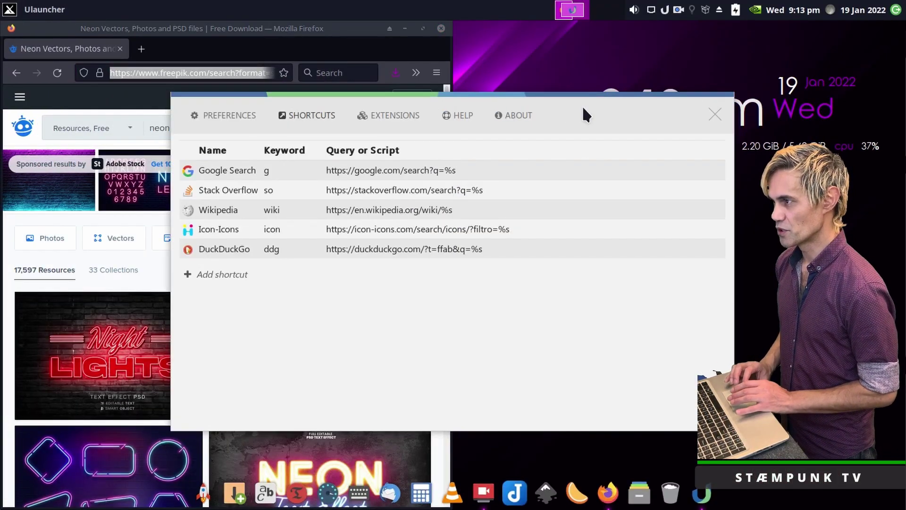
# - Start a new shortcut with the pasted Freepik search URL, replacing neon with %s
pyautogui.click(219, 275)
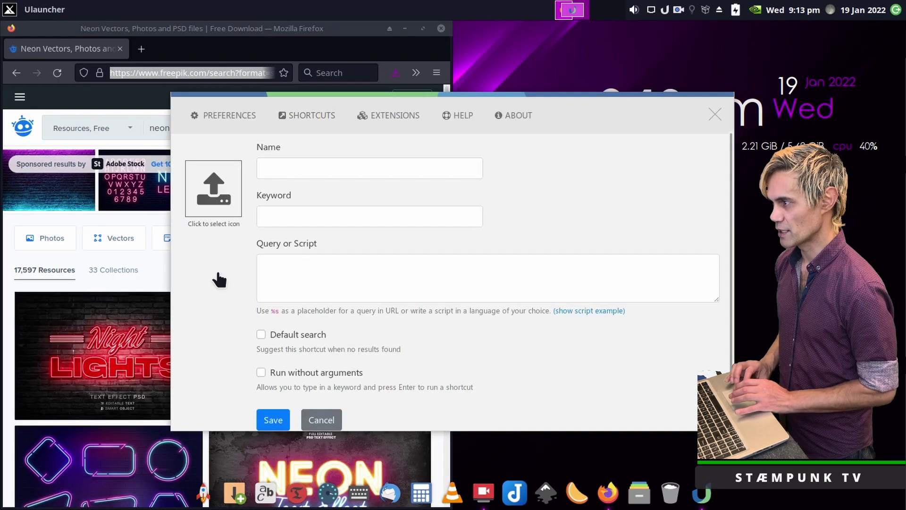
pyautogui.click(299, 274)
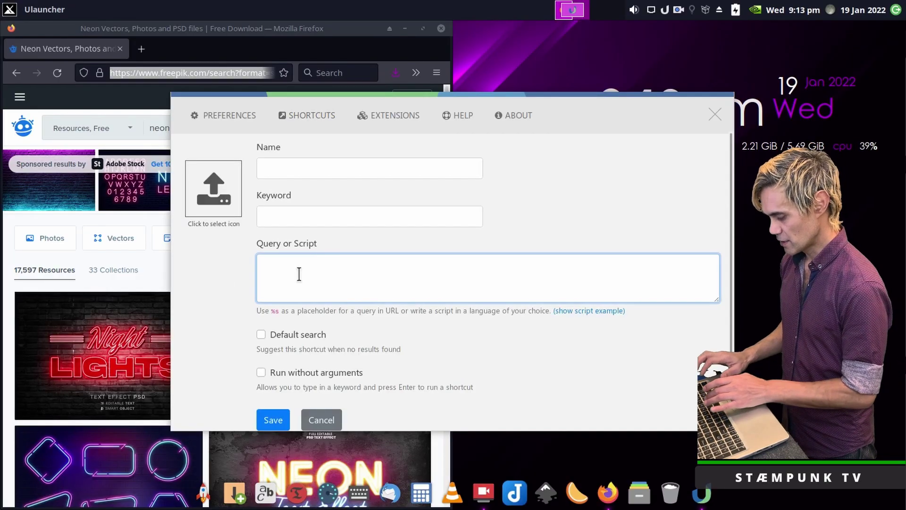
pyautogui.hotkey('ctrl', 'v')
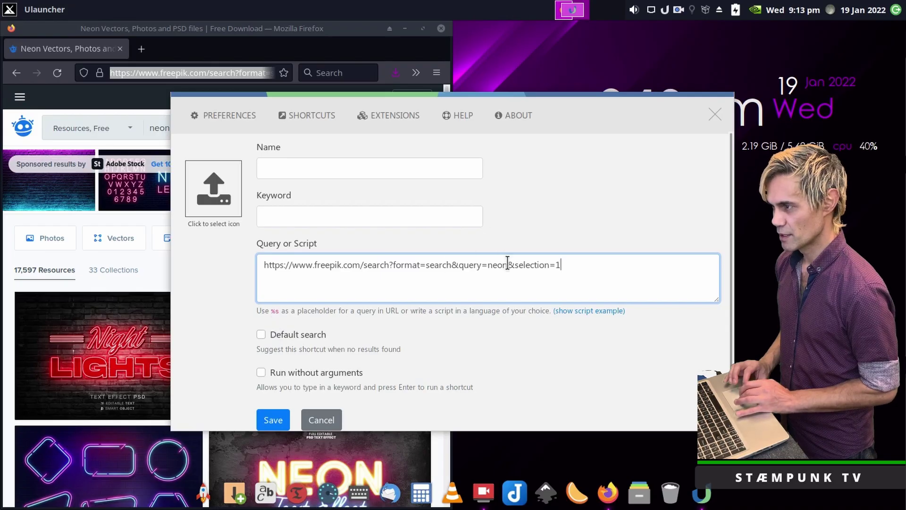
pyautogui.moveTo(507, 265); pyautogui.dragTo(490, 266)
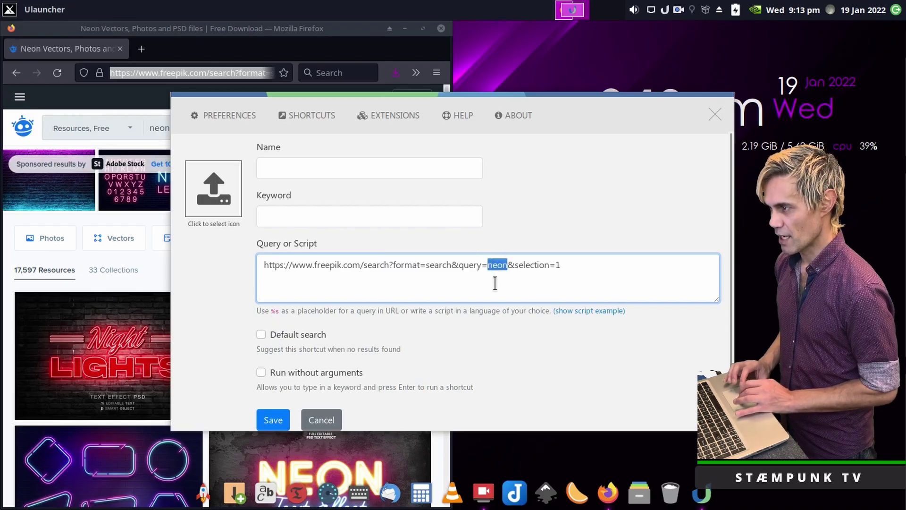
pyautogui.write('%s')
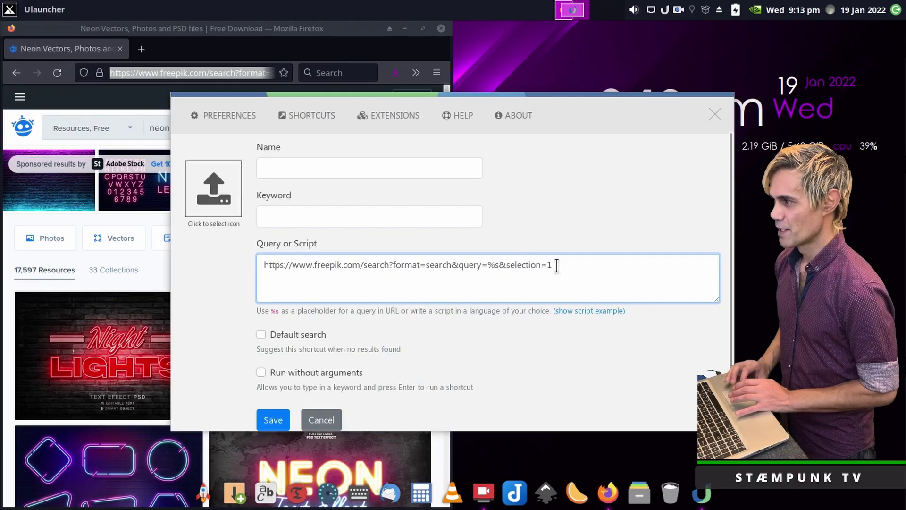
# - Name the shortcut 'Freepik - Free Resources' with keyword fp
pyautogui.click(340, 168)
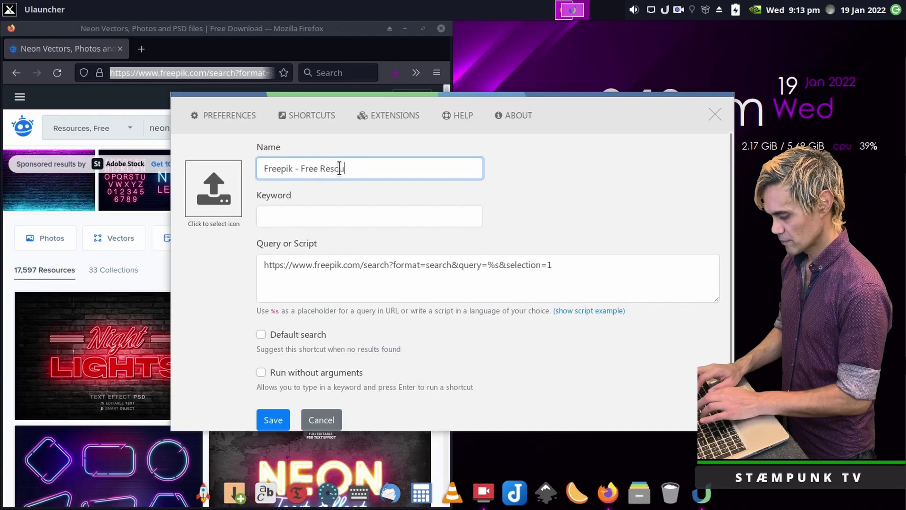
pyautogui.click(406, 216)
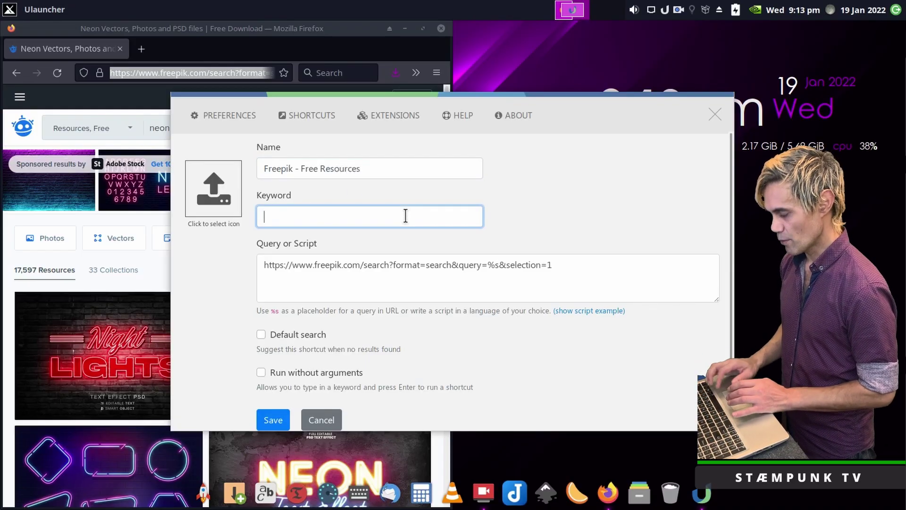
pyautogui.write('fp')
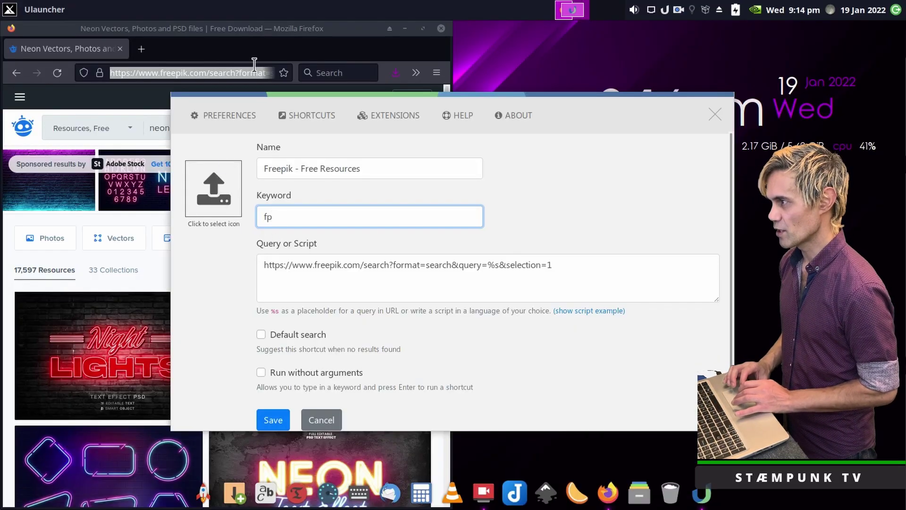
pyautogui.click(247, 31)
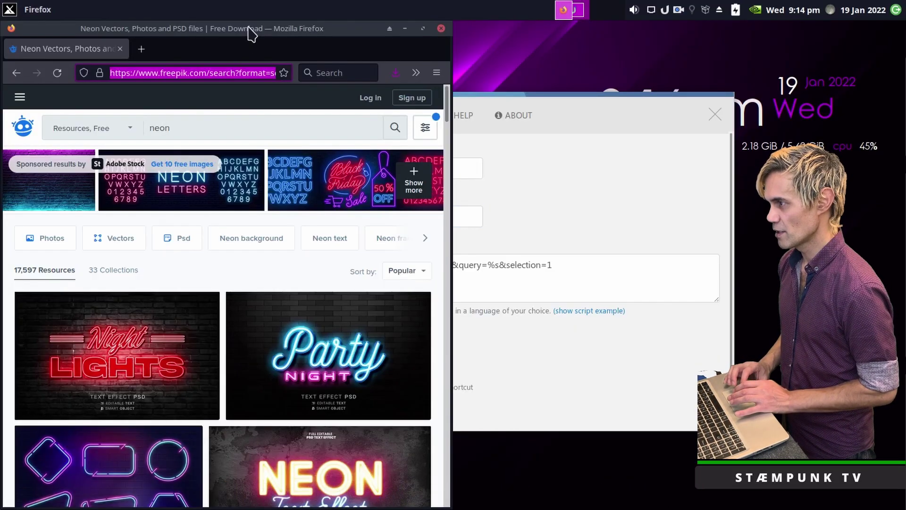
# - Search icon-icons.com for freepik via Ulauncher, then return to the Freepik neon results to grab its logo
pyautogui.hotkey('ctrl', 'space')
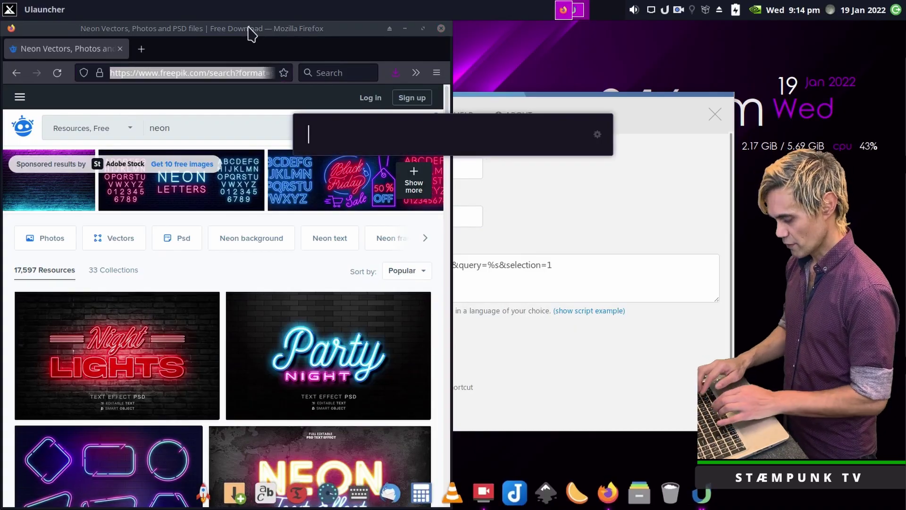
pyautogui.write('ico')
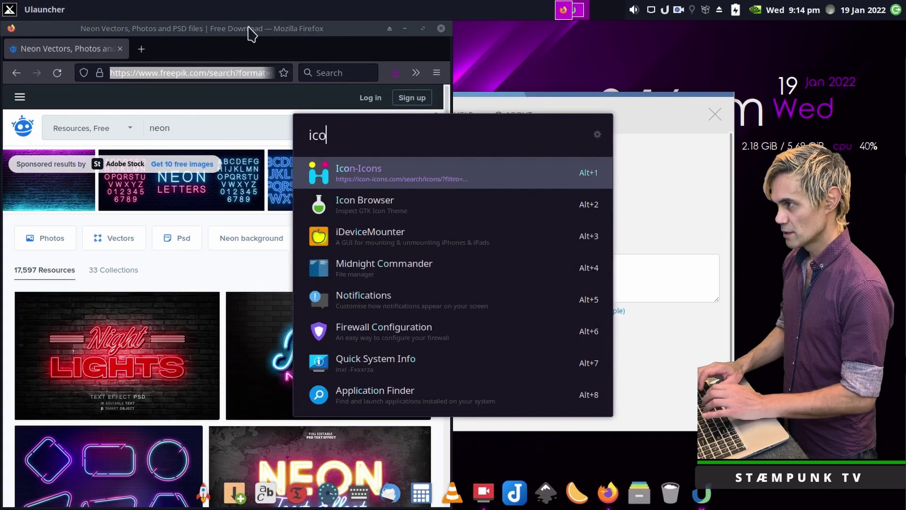
pyautogui.write('n ')
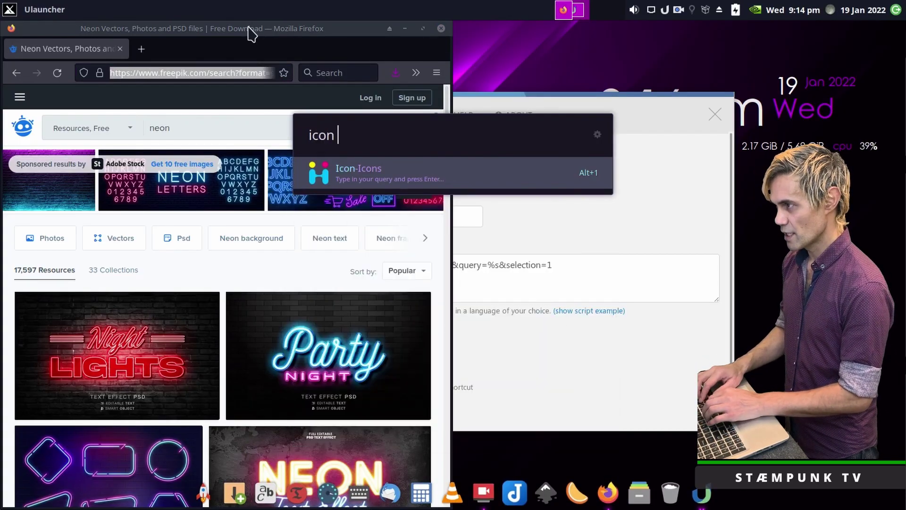
pyautogui.write('freepik')
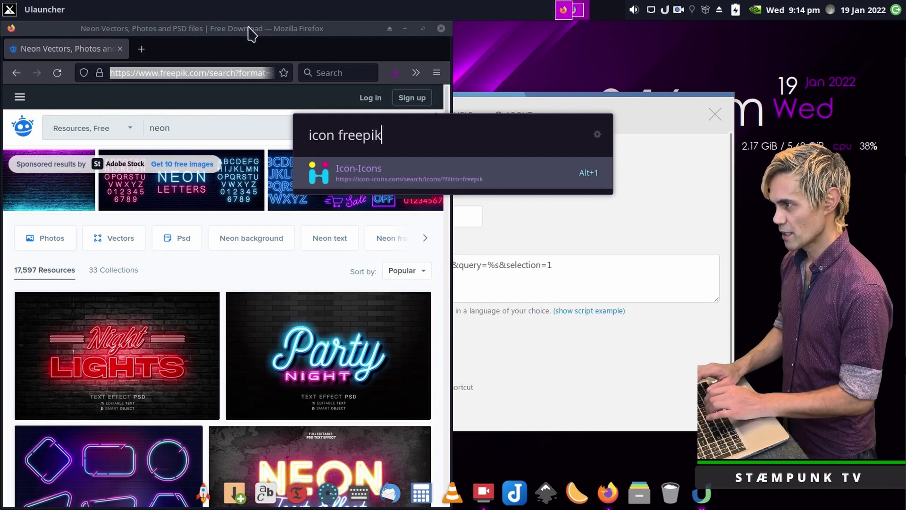
pyautogui.press('Return')
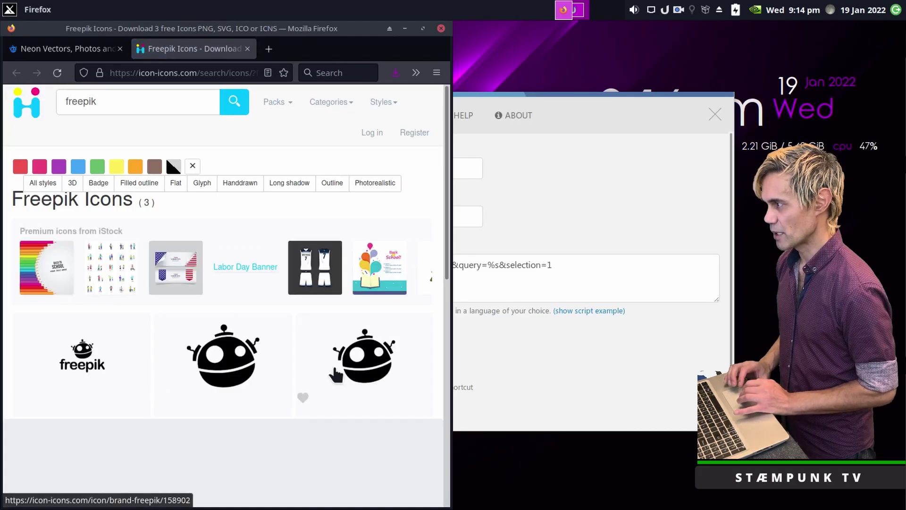
pyautogui.click(71, 47)
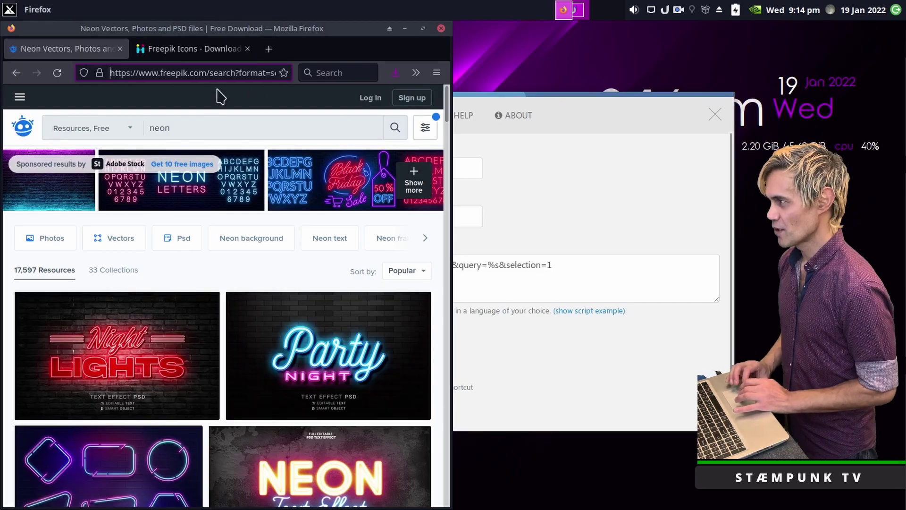
pyautogui.rightClick(24, 130)
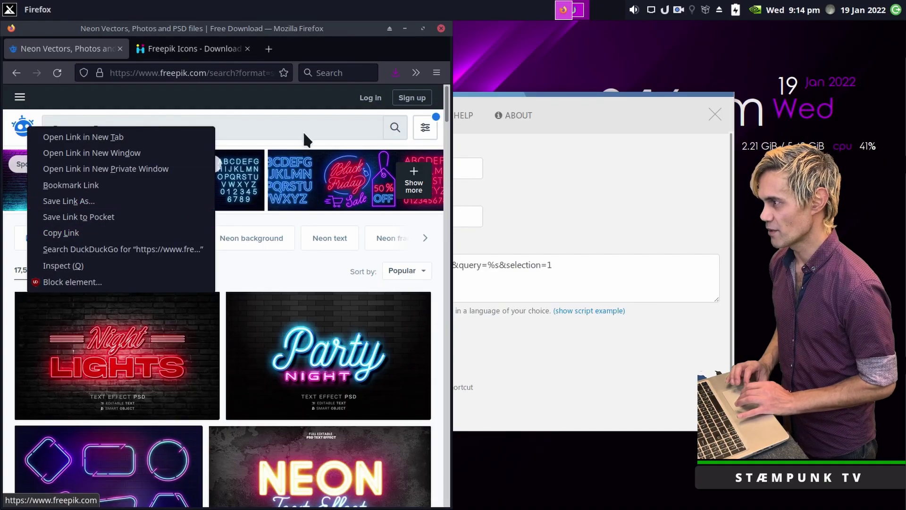
# - Search DuckDuckGo images for 'freepik icon png' in a new tab
pyautogui.click(268, 48)
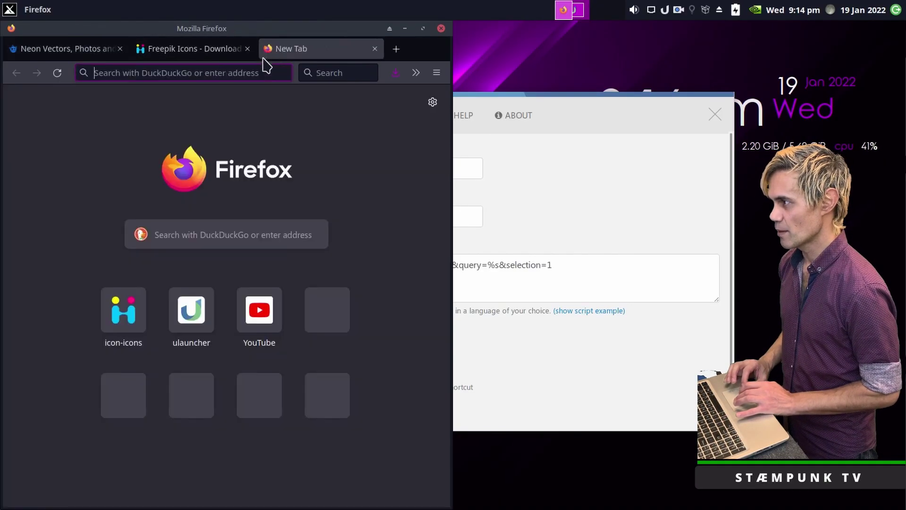
pyautogui.click(230, 73)
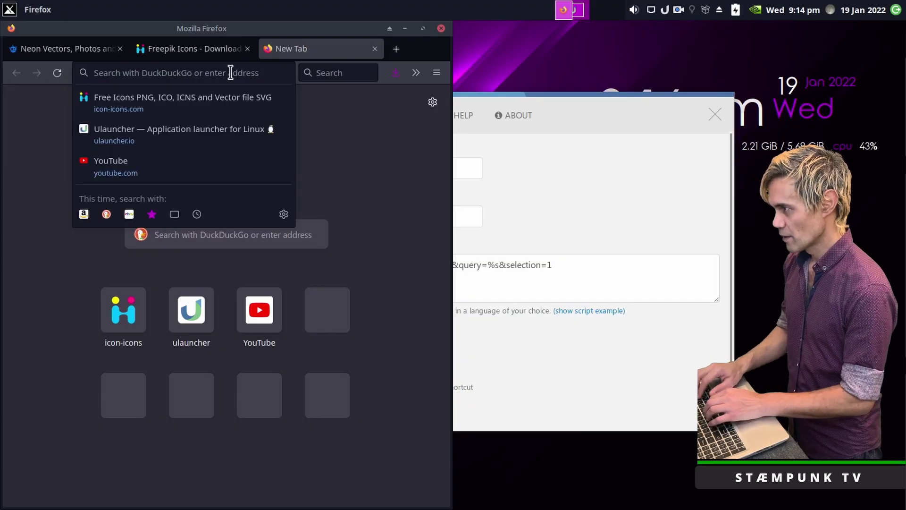
pyautogui.write('freepik.com/')
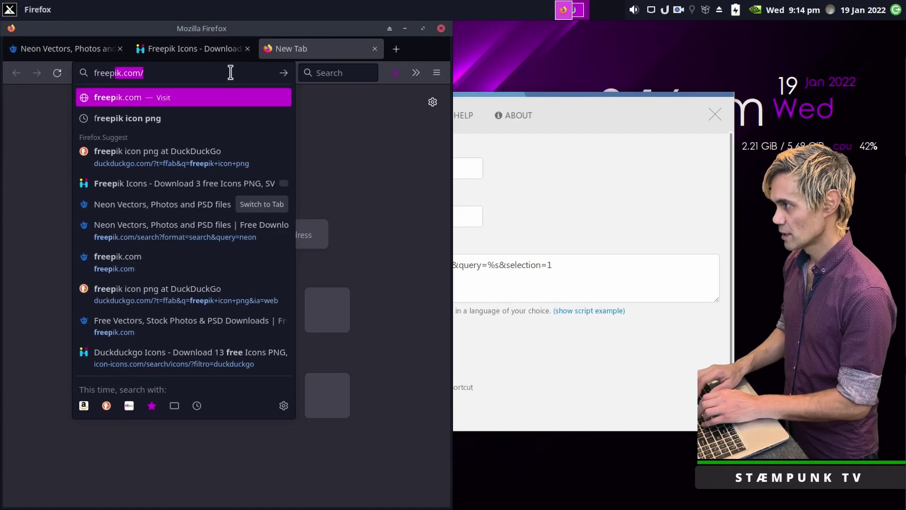
pyautogui.press('Down')
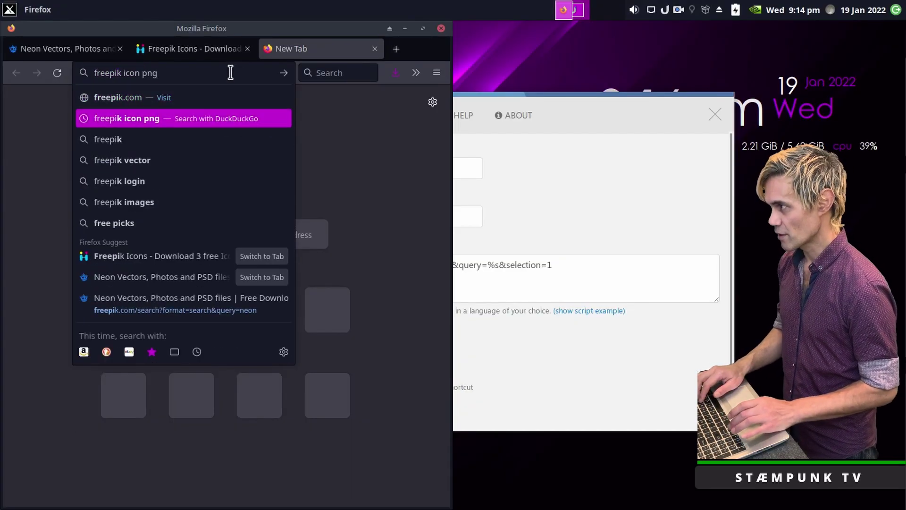
pyautogui.press('Return')
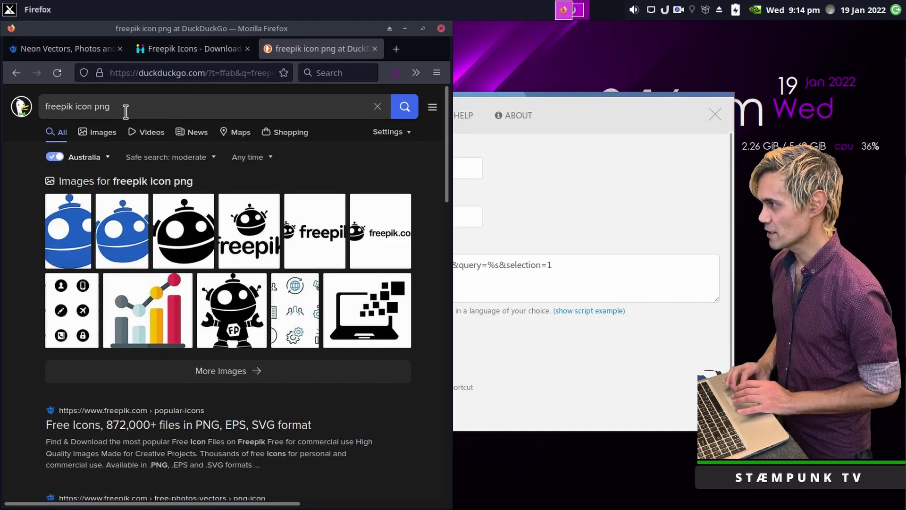
pyautogui.click(98, 136)
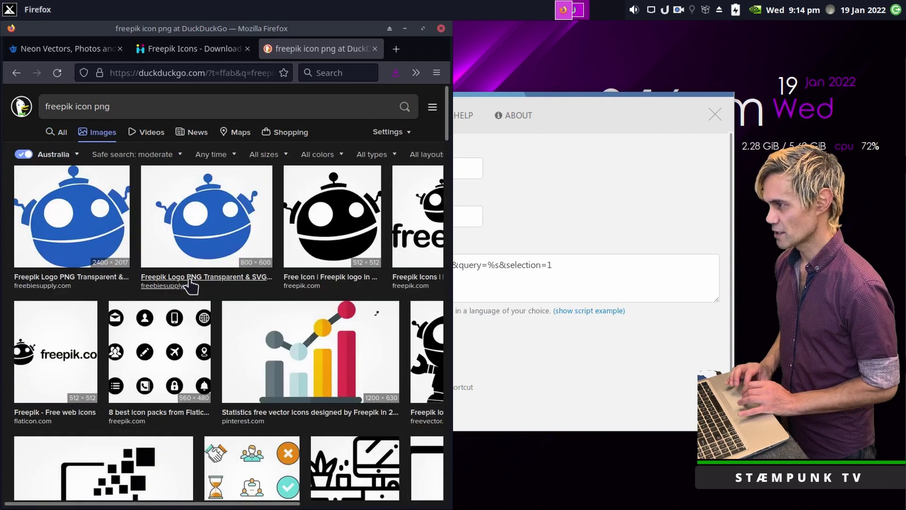
# - Open the blue Freepik logo full size and save it as freepik-logo.png in Icons
pyautogui.click(224, 226)
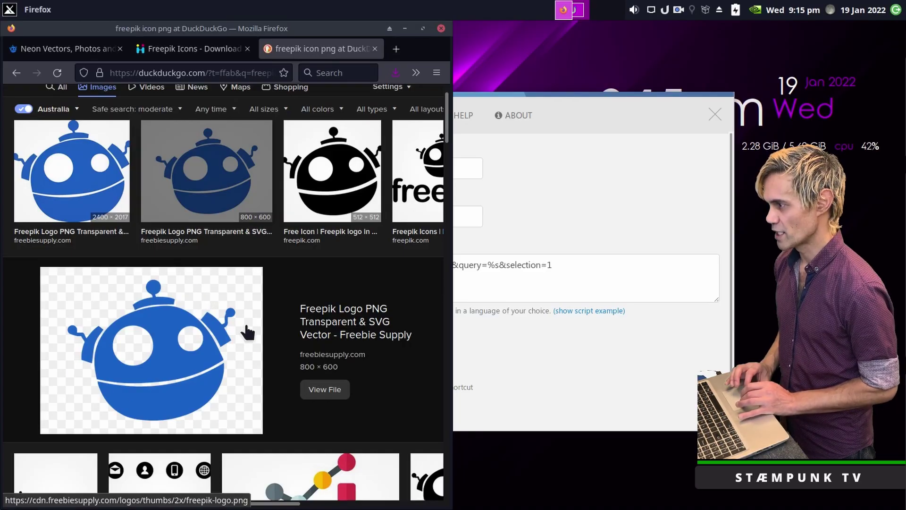
pyautogui.click(325, 390)
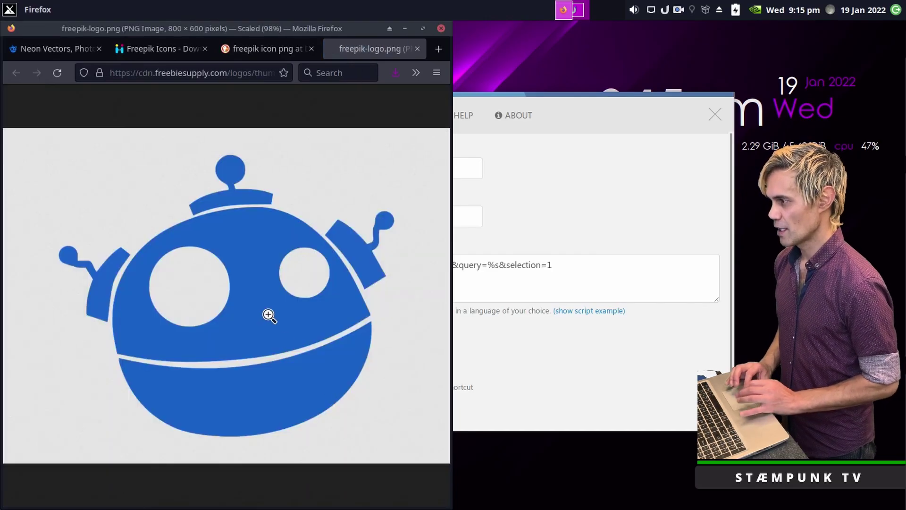
pyautogui.rightClick(269, 316)
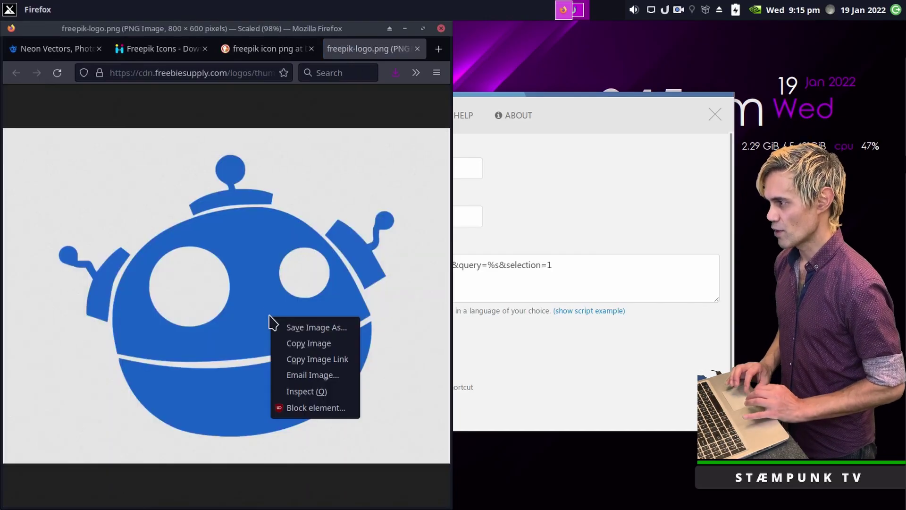
pyautogui.click(318, 328)
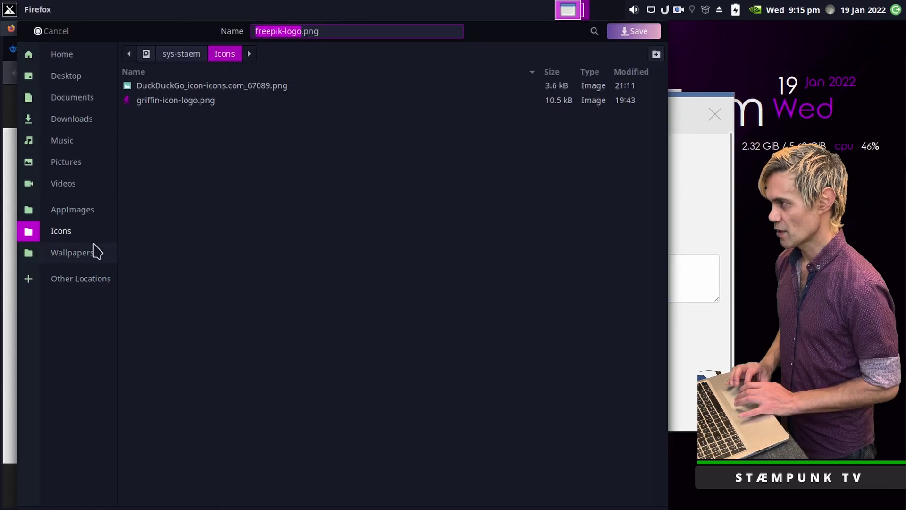
pyautogui.click(642, 39)
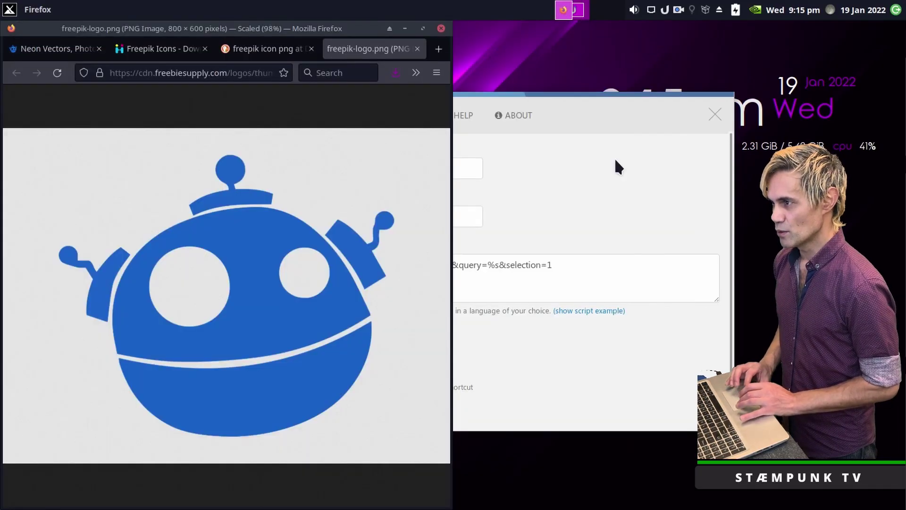
# - Set freepik-logo.png as the shortcut's icon and save the Freepik - Free Resources shortcut
pyautogui.click(615, 174)
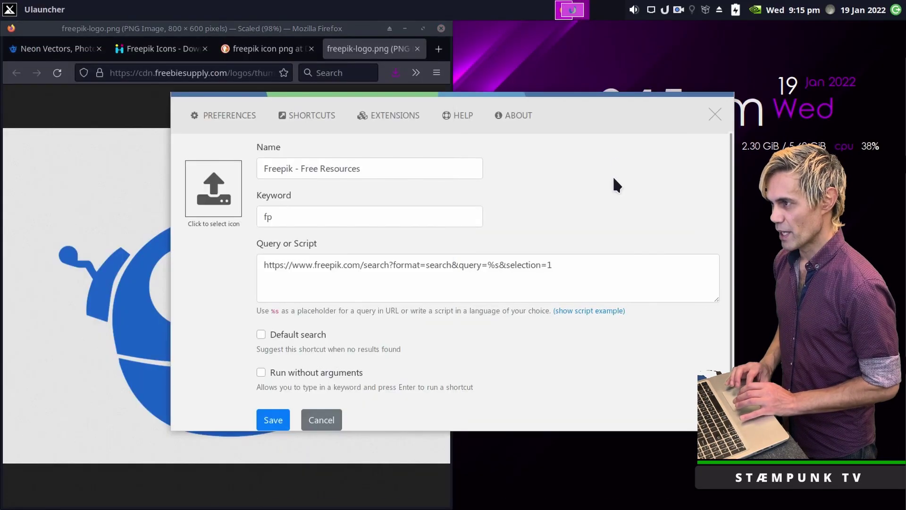
pyautogui.click(220, 194)
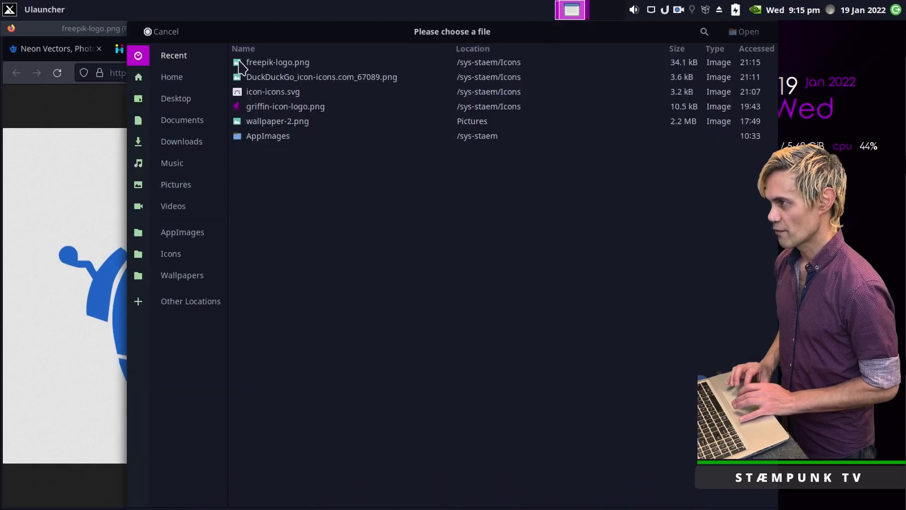
pyautogui.click(239, 64)
pyautogui.doubleClick(239, 64)
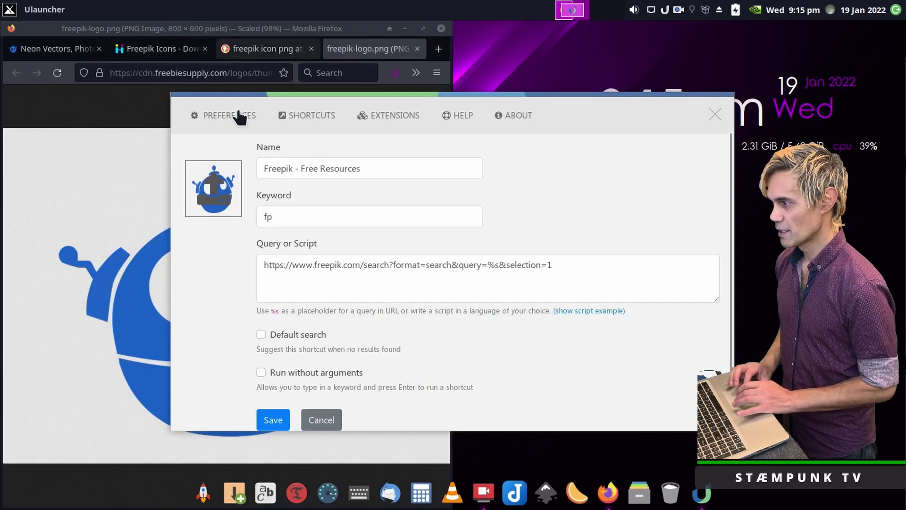
pyautogui.click(277, 422)
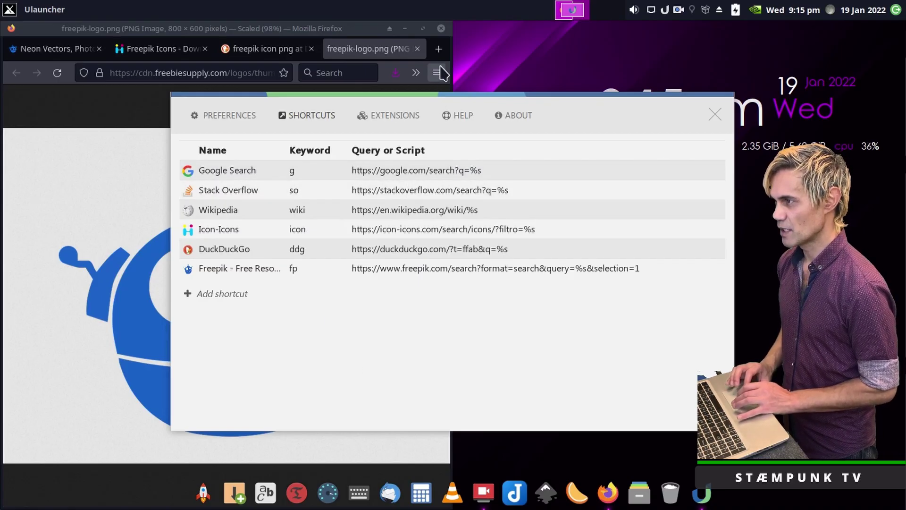
# - Close all Firefox tabs except a fresh New Tab, then close Ulauncher preferences
pyautogui.click(439, 49)
pyautogui.rightClick(380, 52)
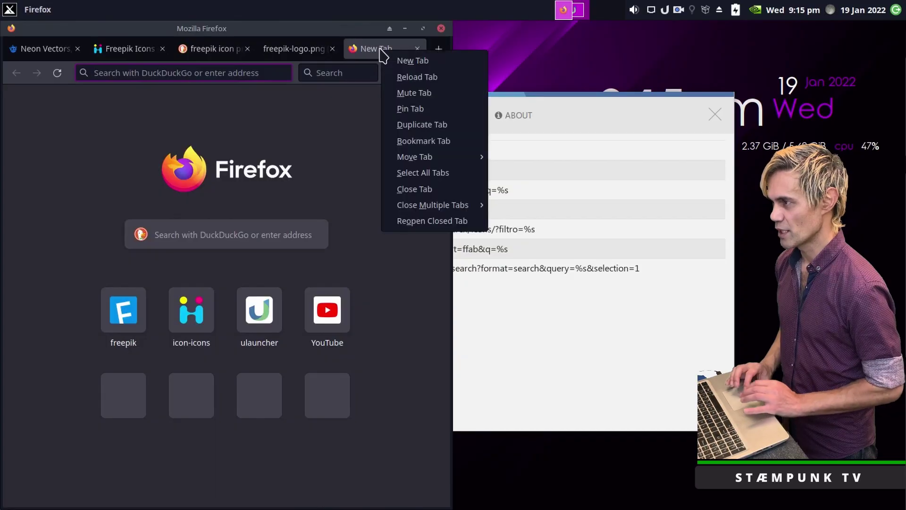
pyautogui.moveTo(453, 204)
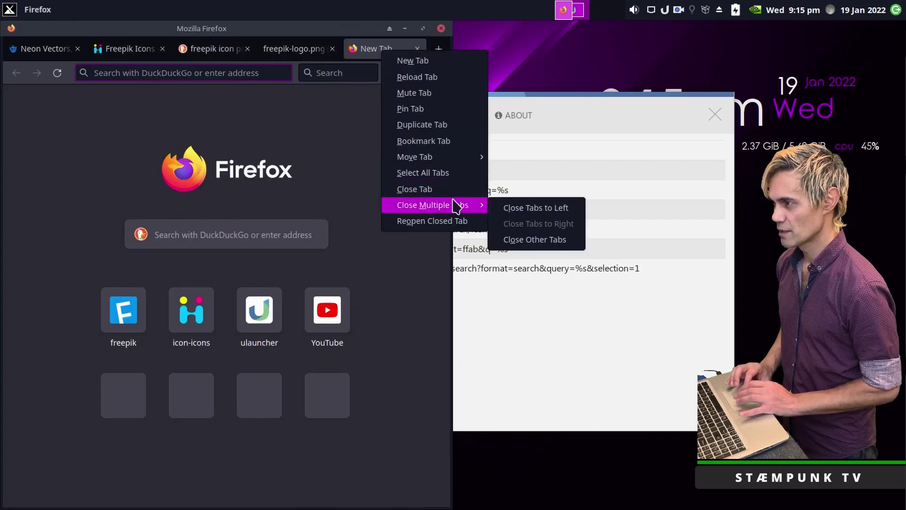
pyautogui.click(531, 238)
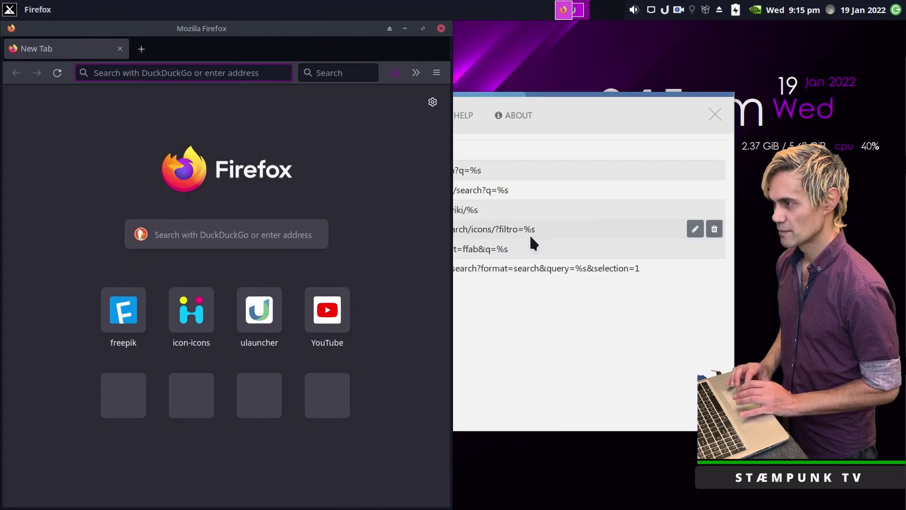
pyautogui.click(610, 108)
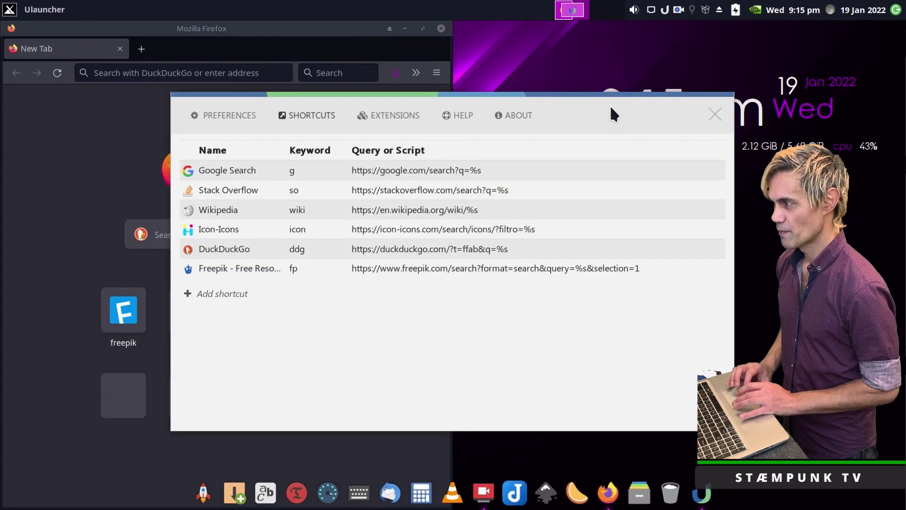
pyautogui.click(713, 115)
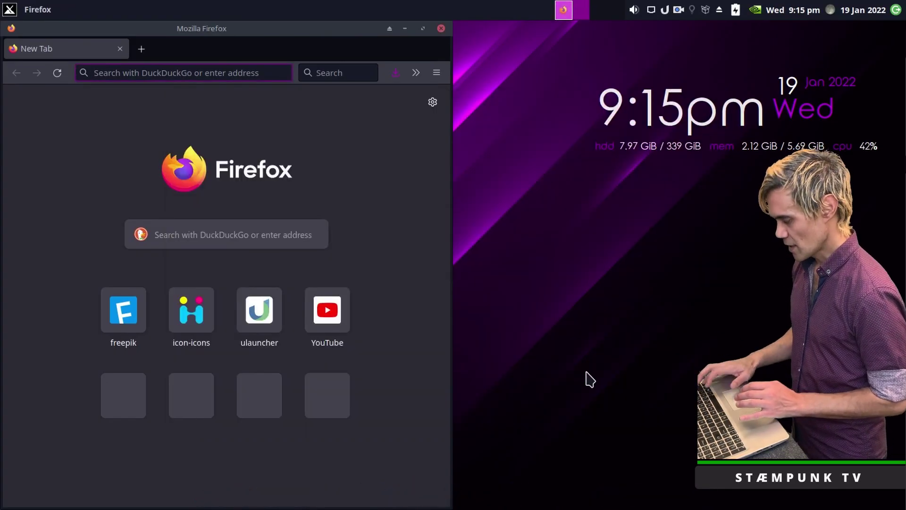
# - Run 'fp penguin' in Ulauncher to search Freepik for penguin
pyautogui.hotkey('ctrl', 'space')
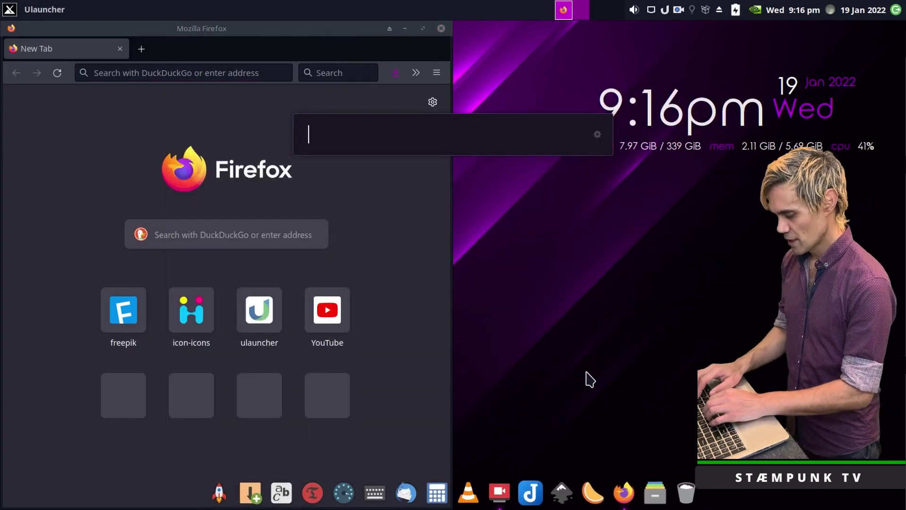
pyautogui.write('fp ')
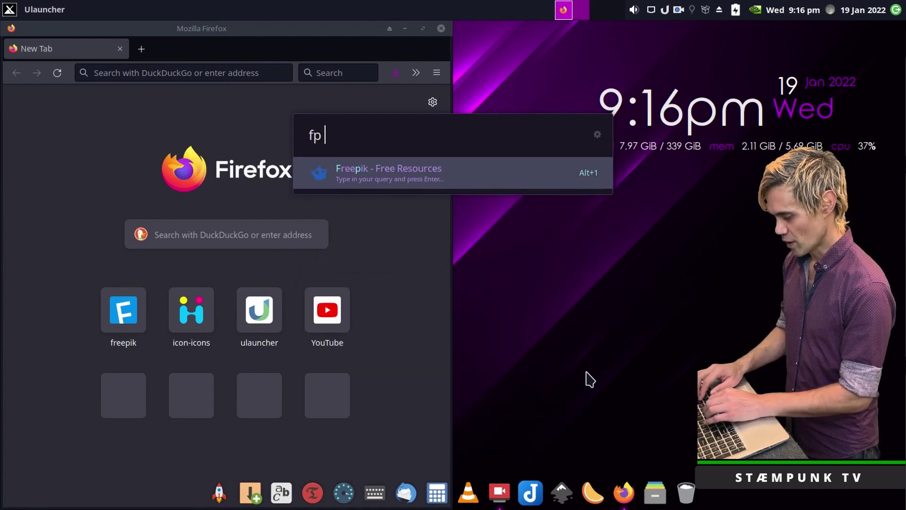
pyautogui.write('penguin')
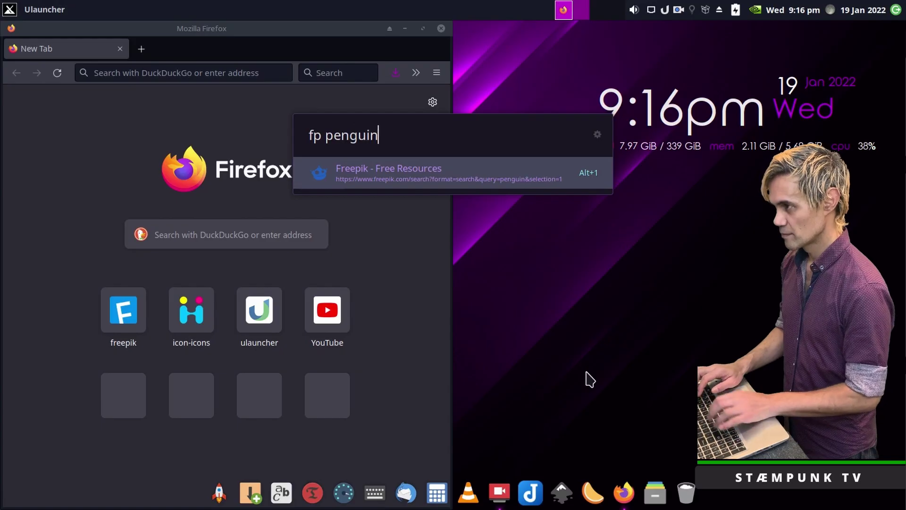
pyautogui.press('Return')
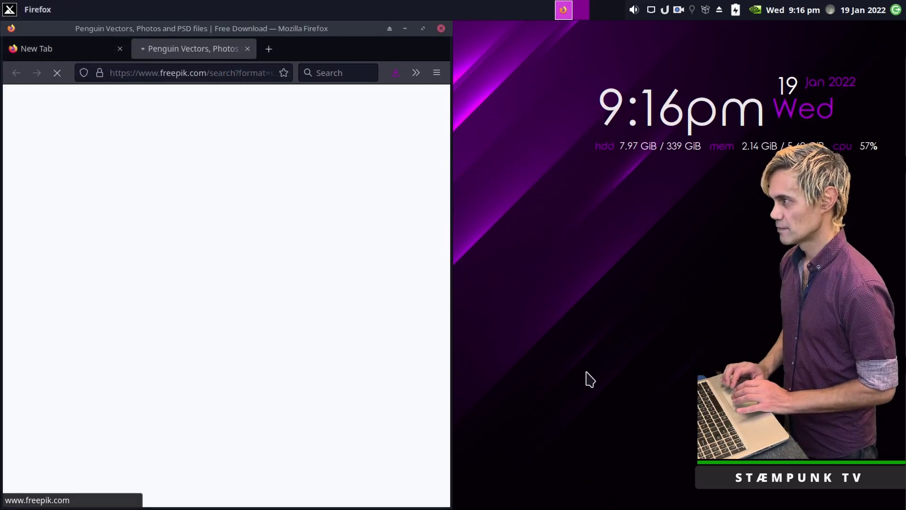